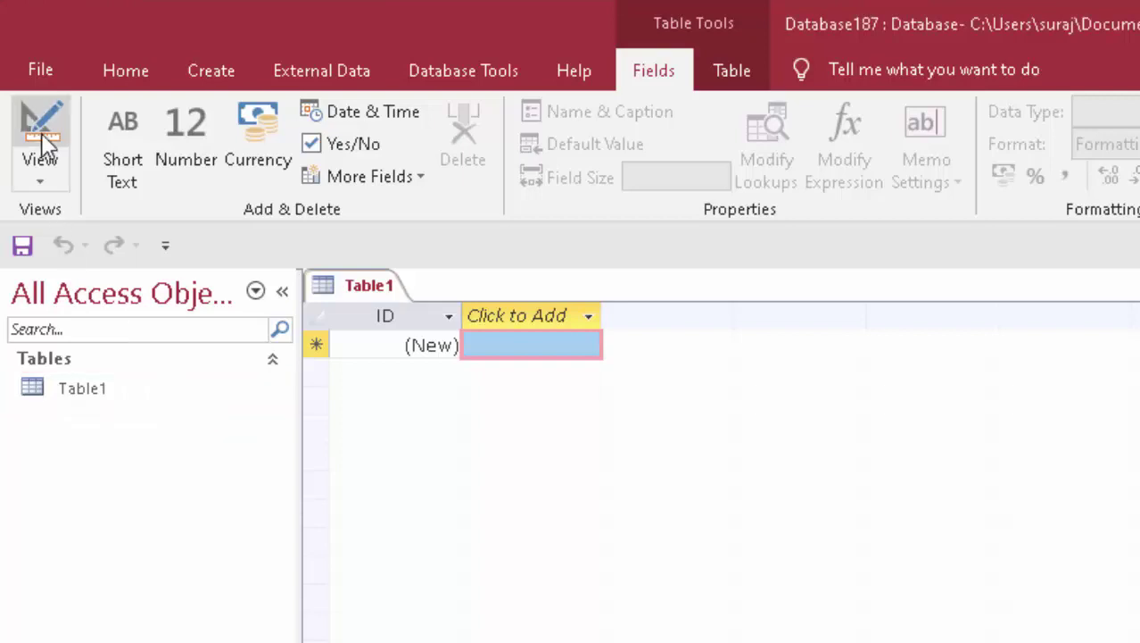
Open Table1's View list to pick Design View
{"action": "left_click", "coordinate": [40, 157]}
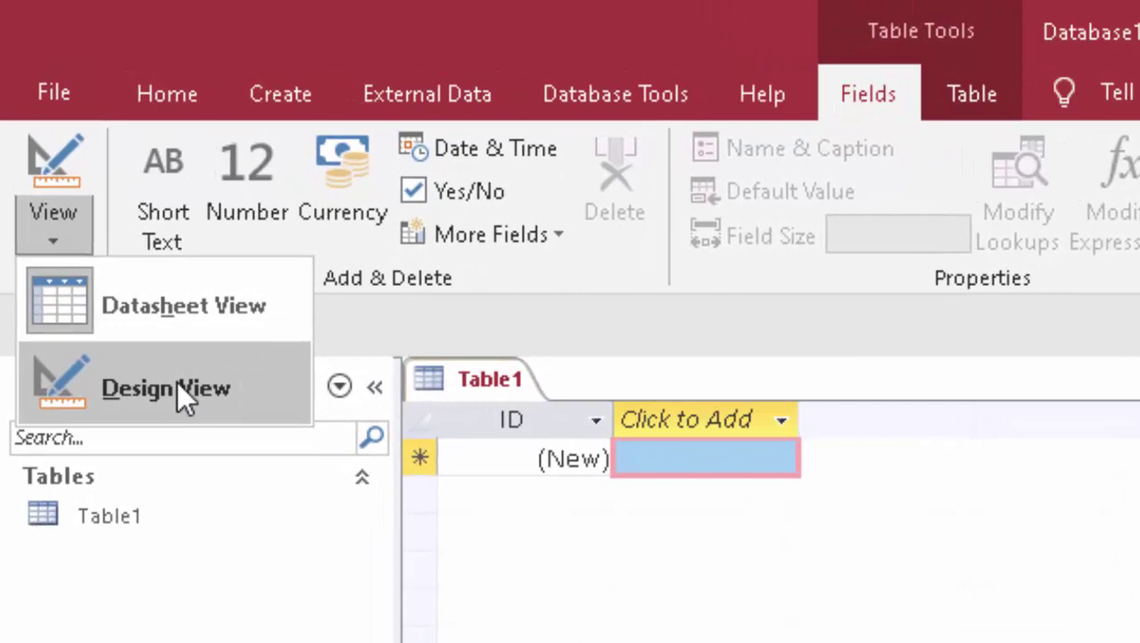
Save the table as Table1 in Design View and rename the ID field to Product Id
{"action": "left_click", "coordinate": [178, 409]}
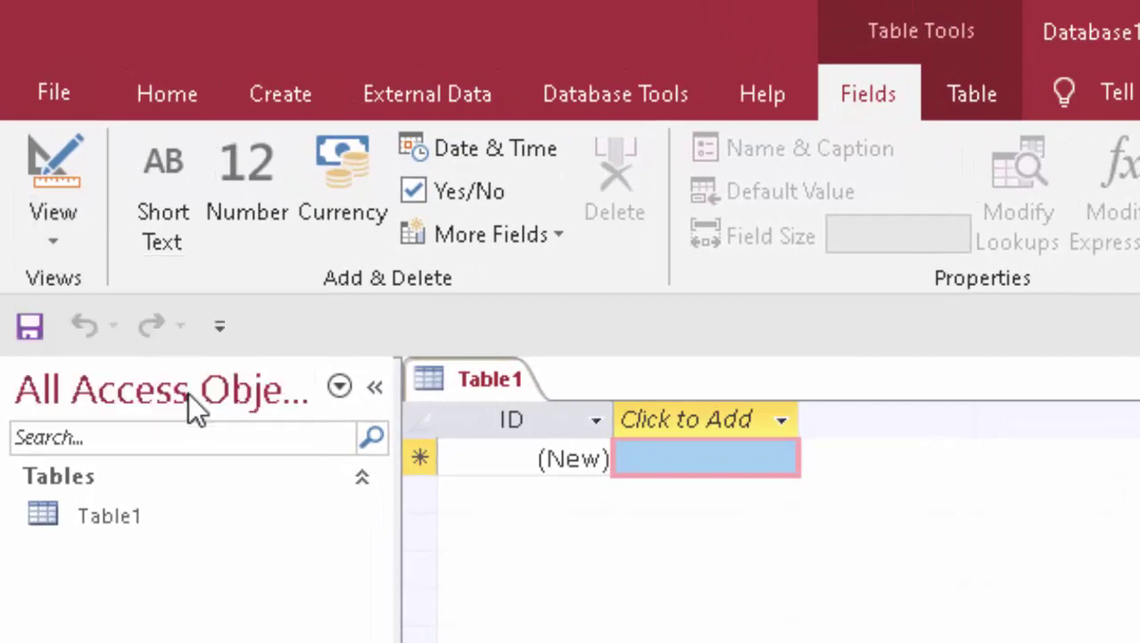
{"action": "key", "text": "Return"}
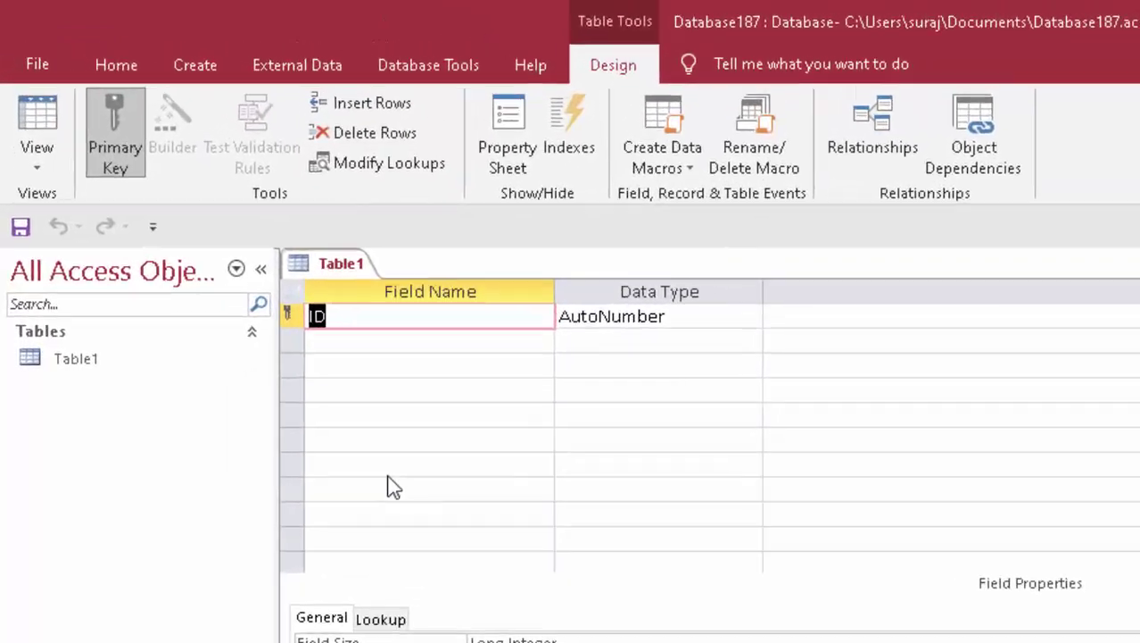
{"action": "key", "text": "Delete"}
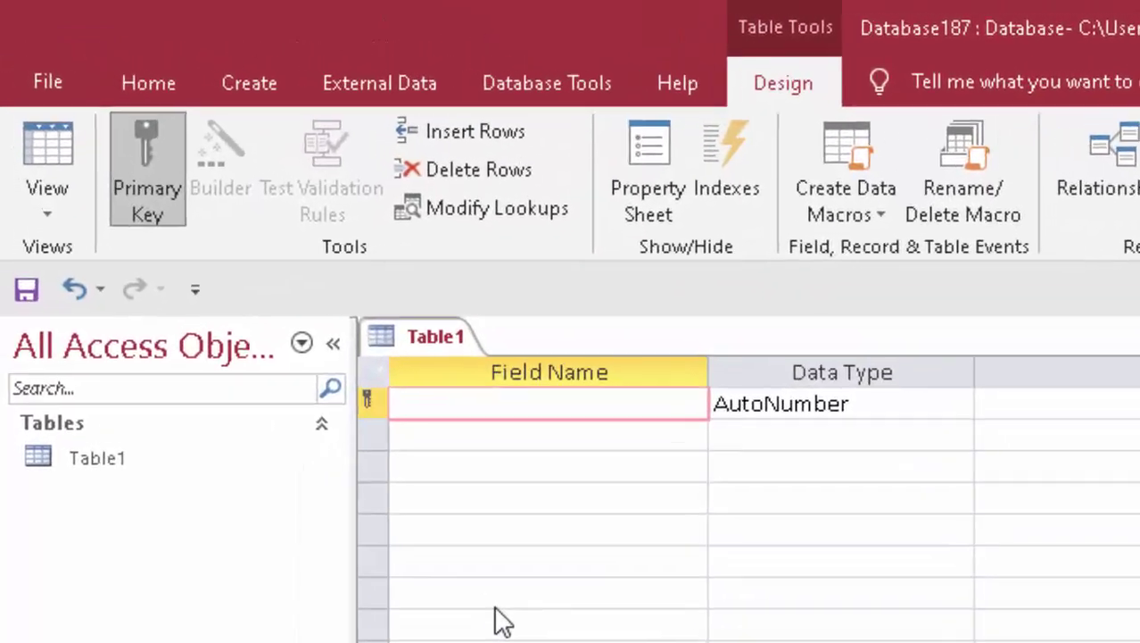
{"action": "type", "text": "Prod"}
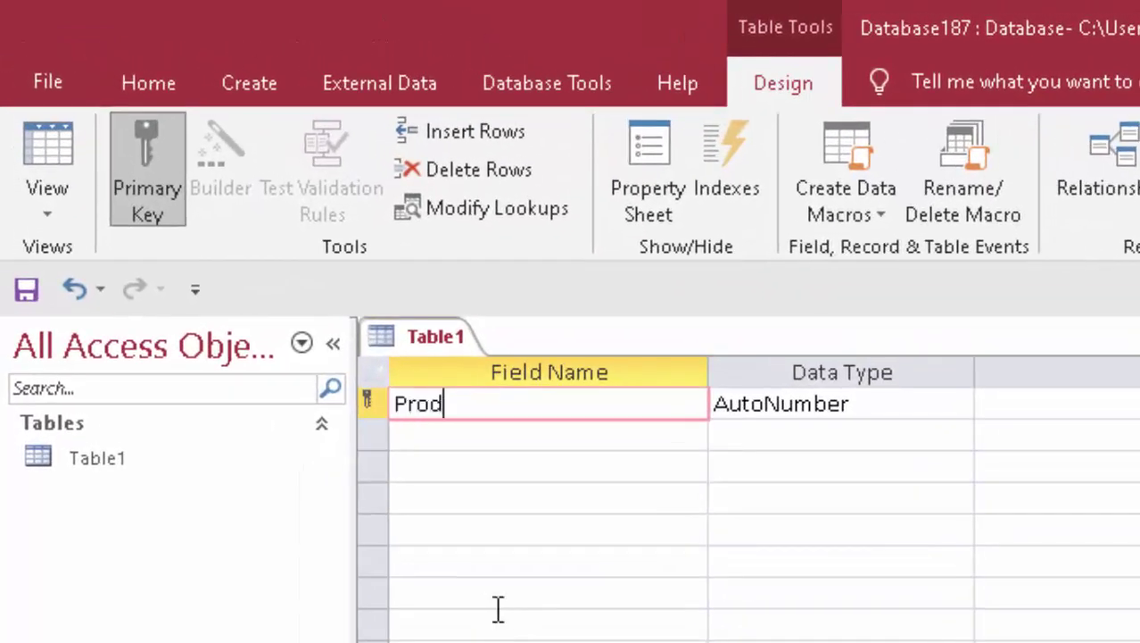
{"action": "type", "text": "uct I"}
{"action": "type", "text": "d"}
{"action": "key", "text": "Tab"}
Add a Short Text Product Name field and a new Price field
{"action": "key", "text": "Tab"}
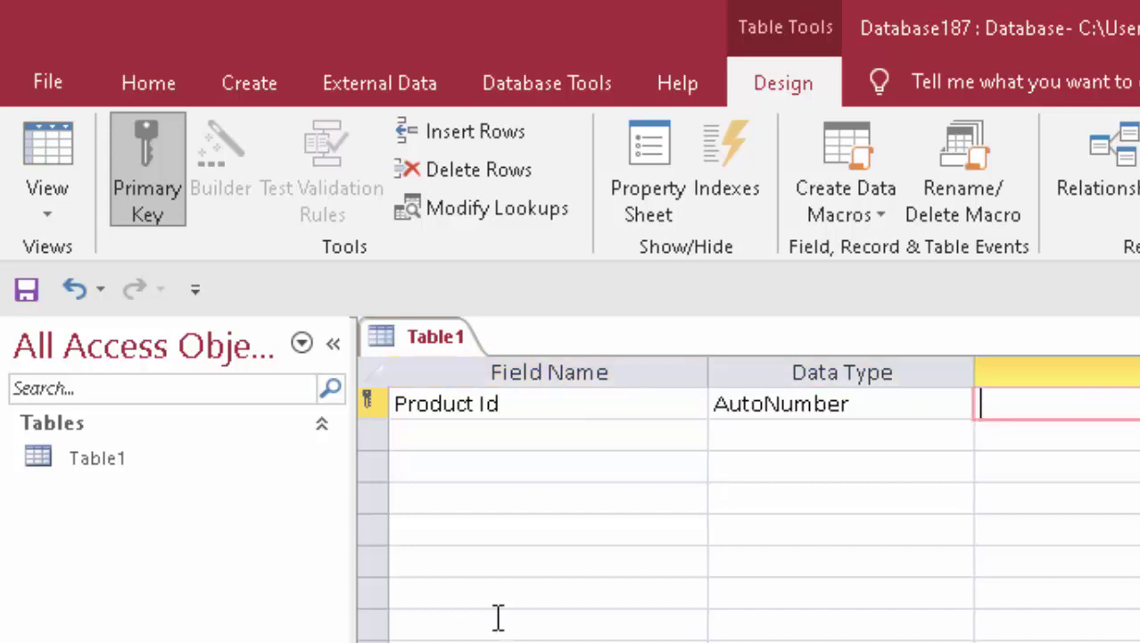
{"action": "key", "text": "Tab"}
{"action": "type", "text": "Pr"}
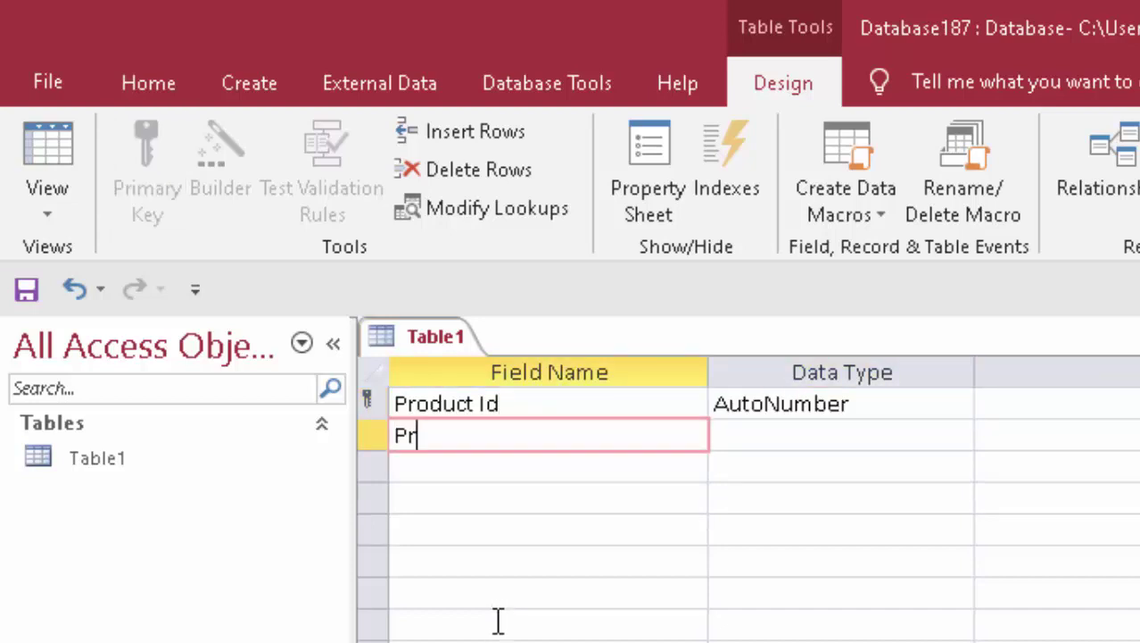
{"action": "type", "text": "oduct "}
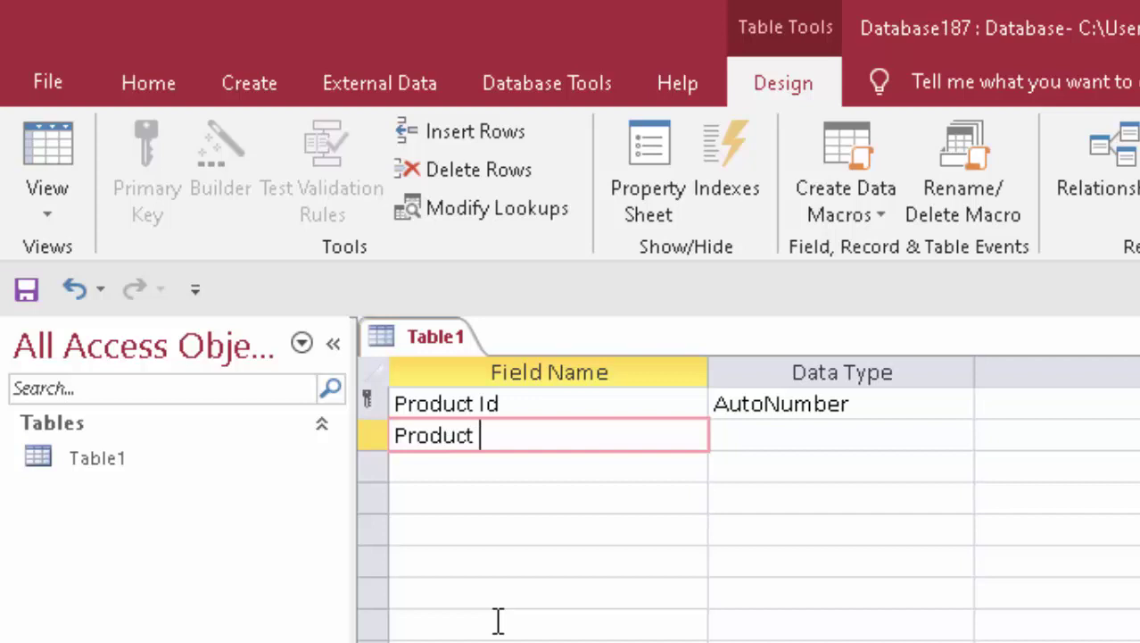
{"action": "type", "text": "Name"}
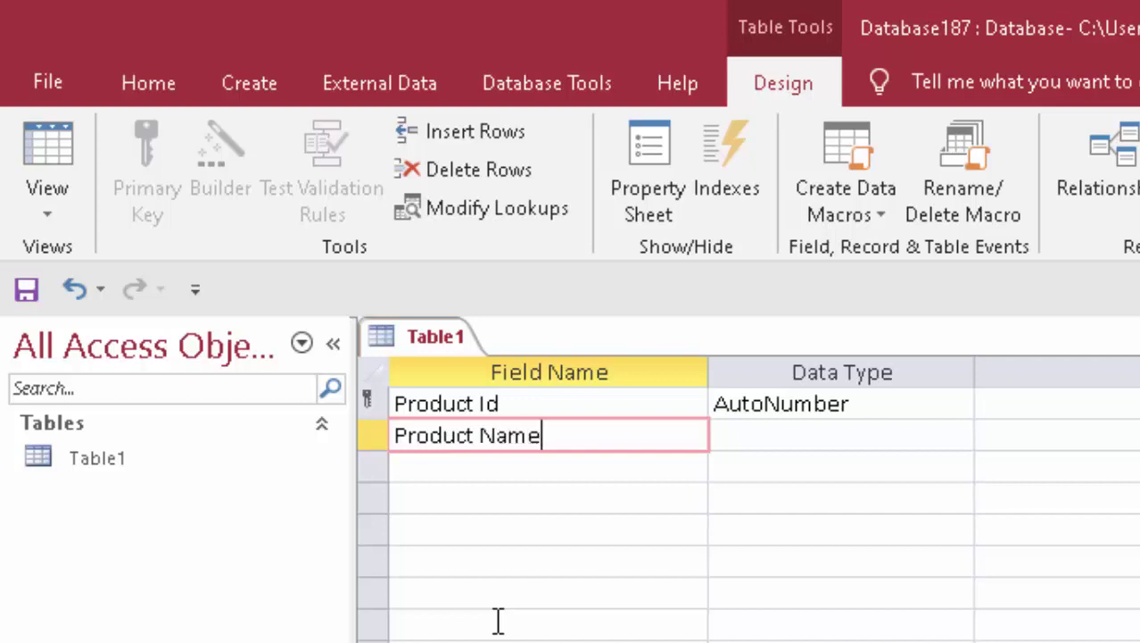
{"action": "key", "text": "Tab"}
{"action": "key", "text": "Tab"}
{"action": "key", "text": "Tab"}
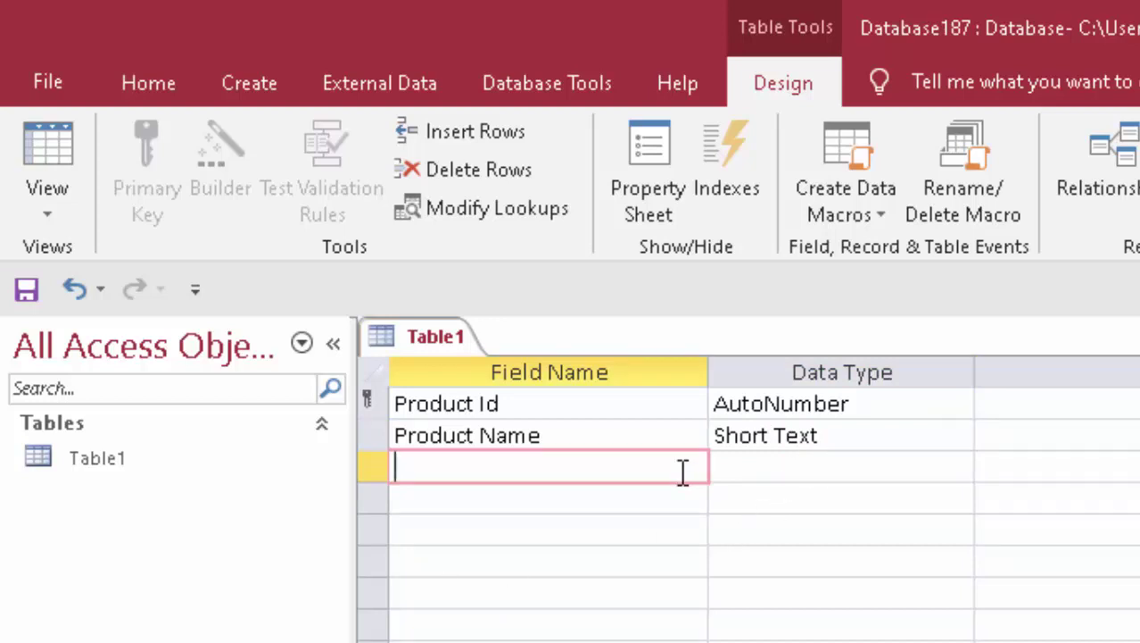
{"action": "type", "text": "Price"}
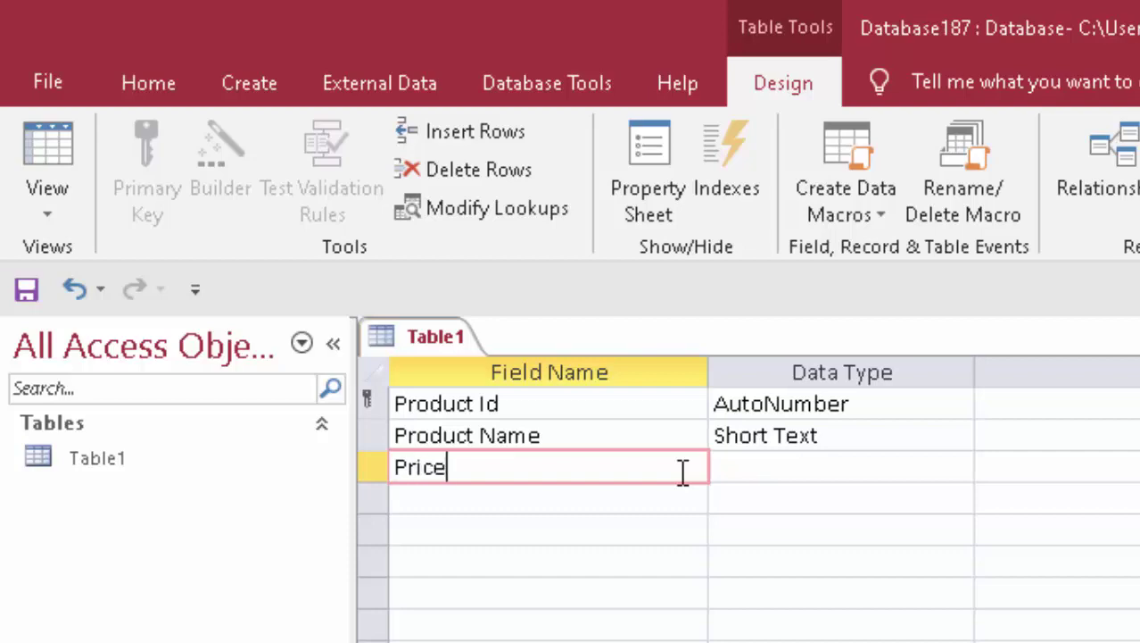
Set the Price field's data type to Currency
{"action": "left_click", "coordinate": [835, 457]}
{"action": "left_click", "coordinate": [958, 466]}
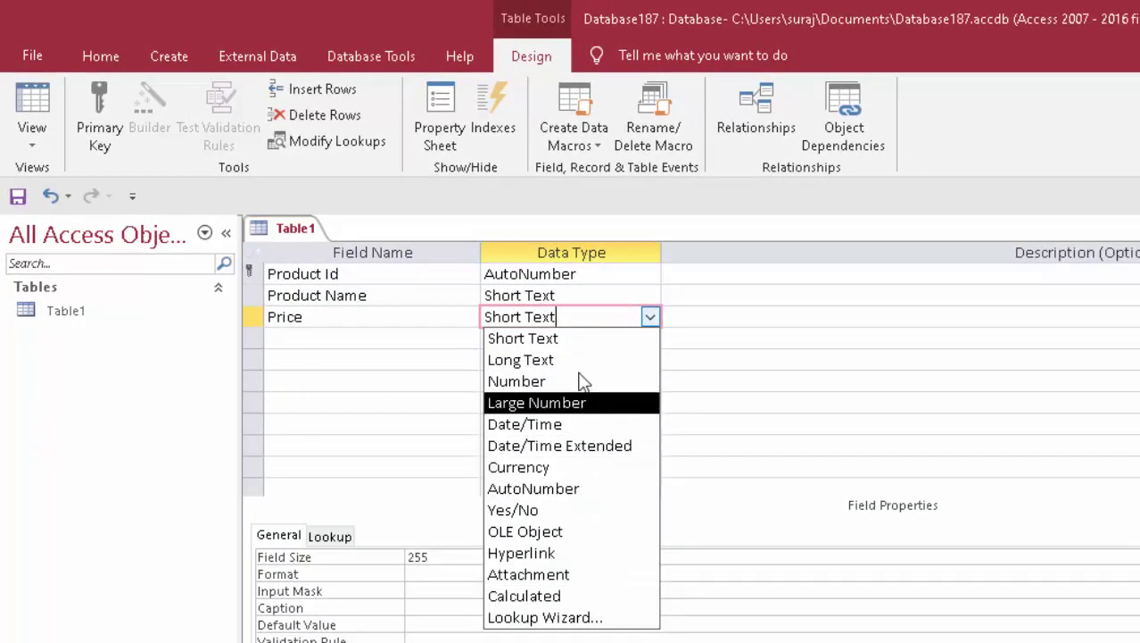
{"action": "left_click", "coordinate": [562, 466]}
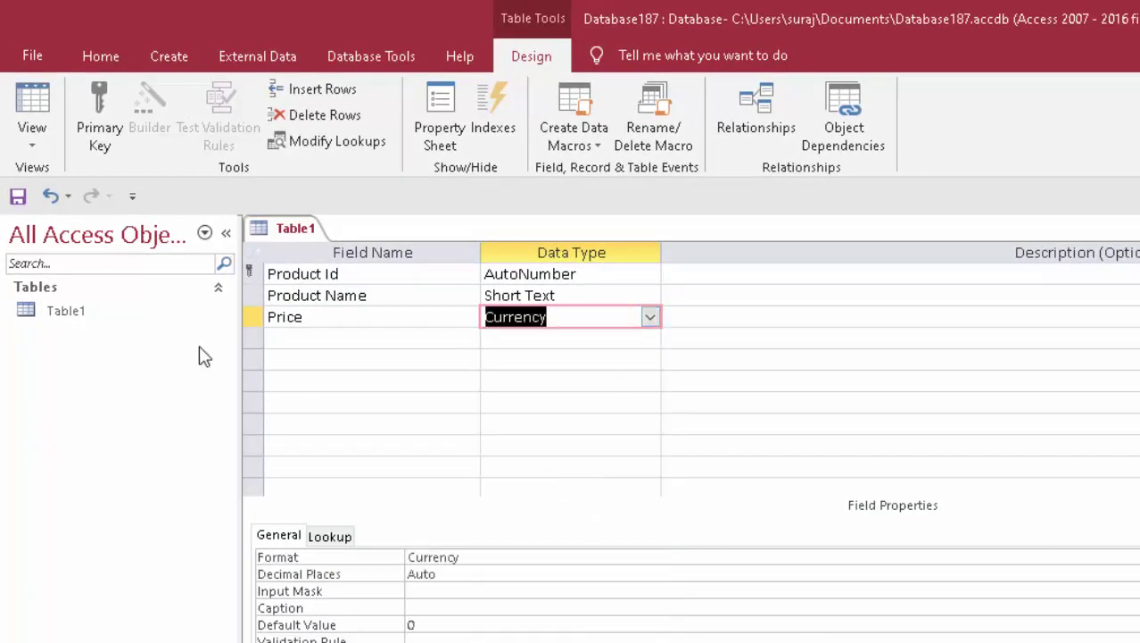
Add a Unit field with the Number data type
{"action": "left_click", "coordinate": [303, 339]}
{"action": "type", "text": "Unit"}
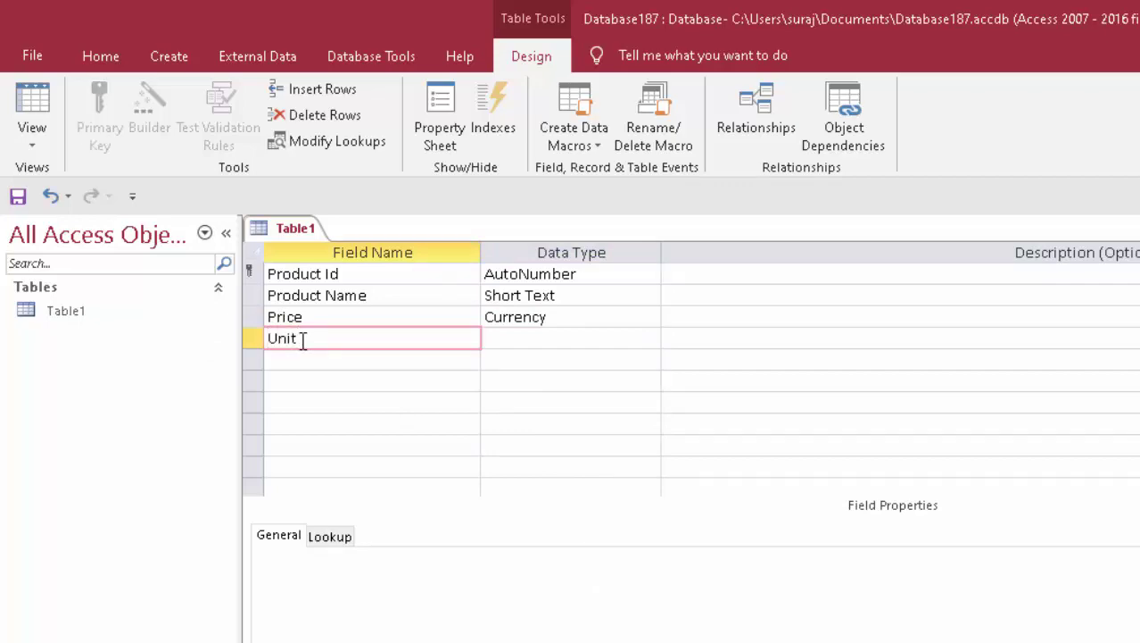
{"action": "key", "text": "Tab"}
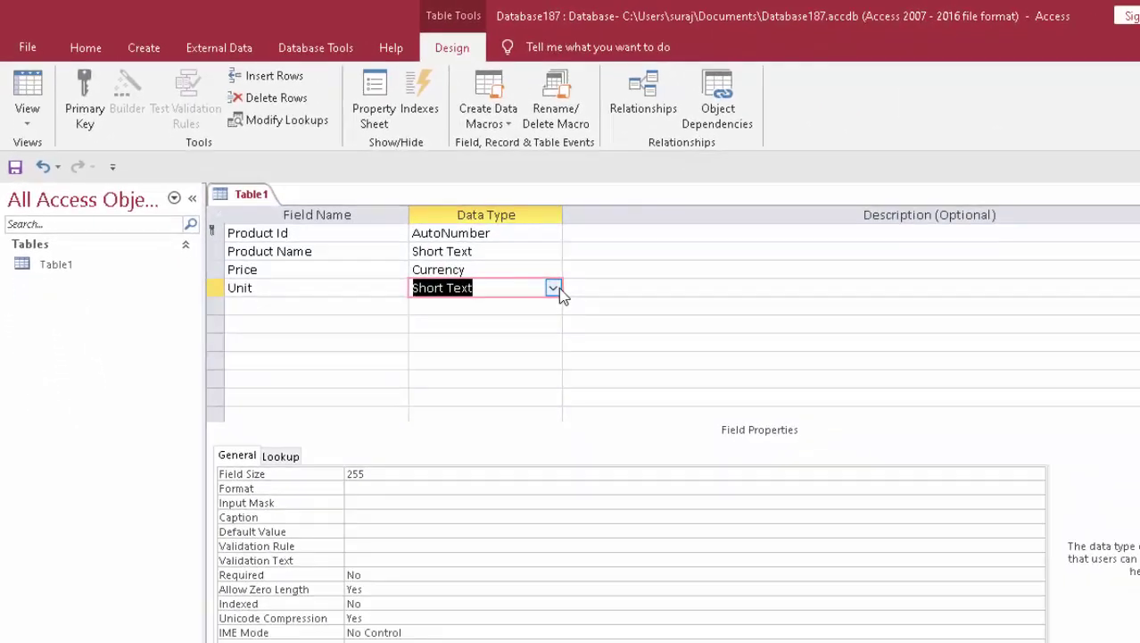
{"action": "left_click", "coordinate": [553, 287]}
{"action": "left_click", "coordinate": [498, 342]}
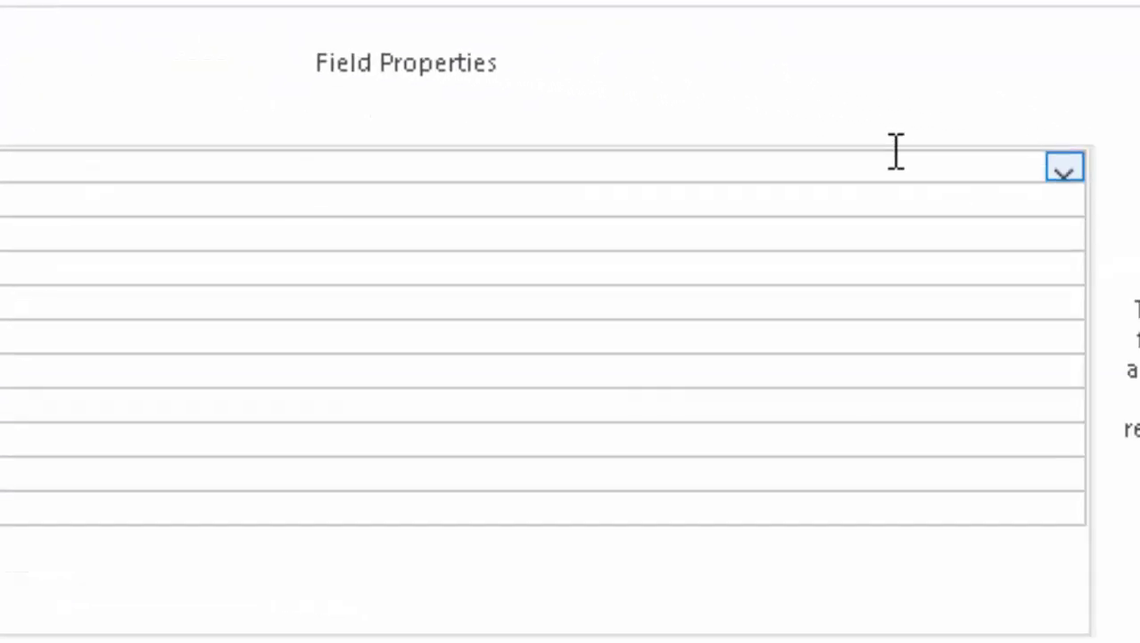
{"action": "left_click", "coordinate": [1129, 249]}
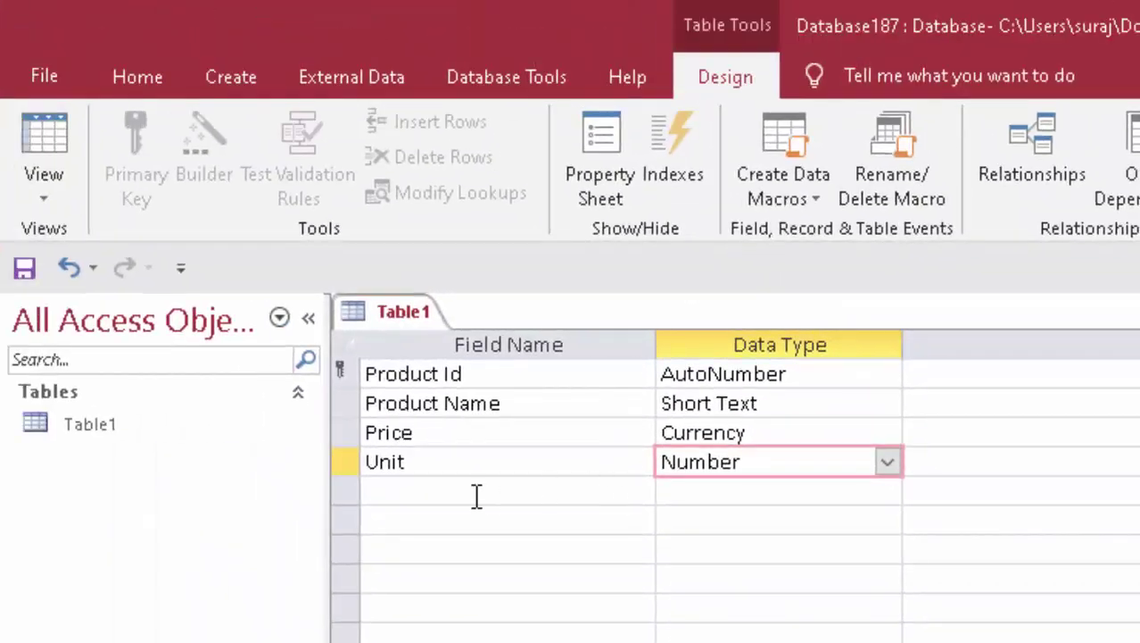
Add a Total field below Unit and open its data type list
{"action": "left_click", "coordinate": [477, 497]}
{"action": "type", "text": "Total"}
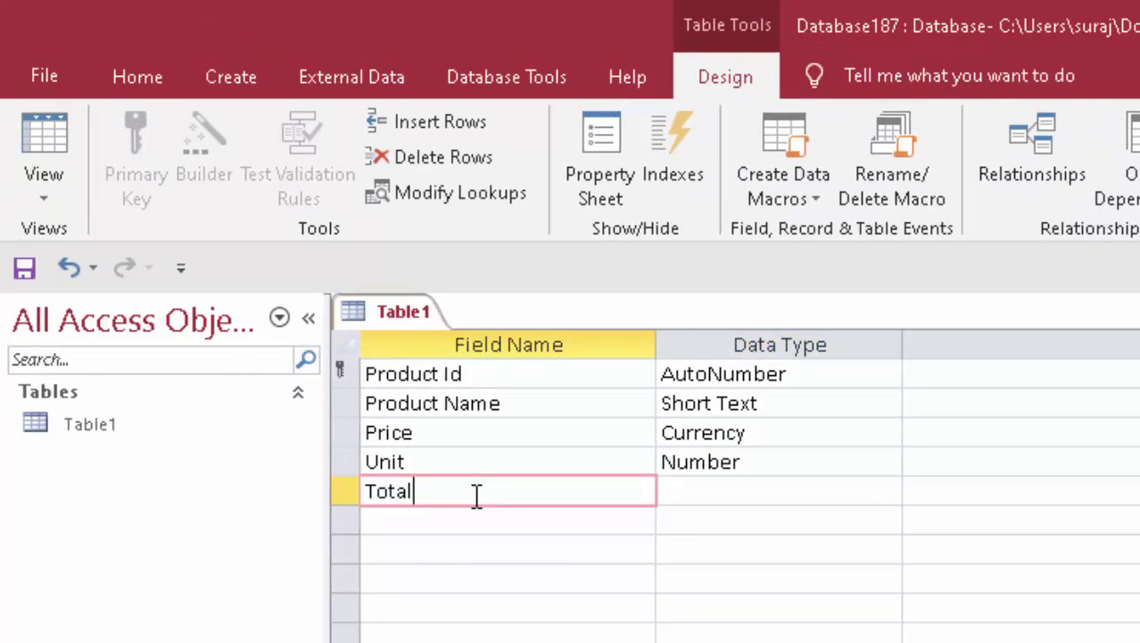
{"action": "left_click", "coordinate": [745, 491]}
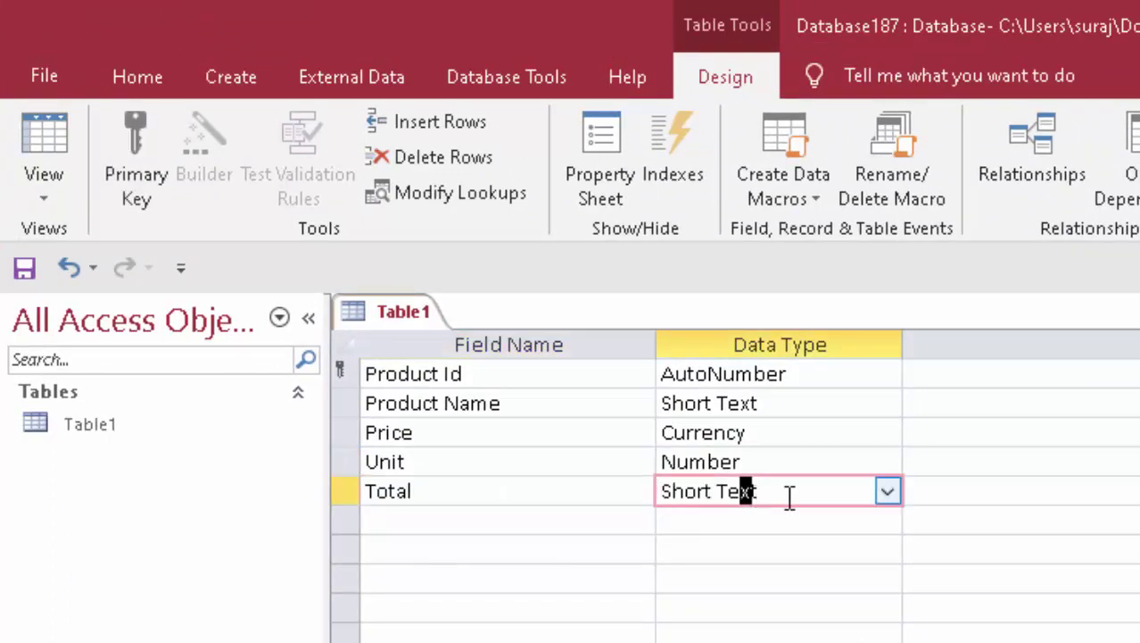
{"action": "left_click", "coordinate": [888, 492]}
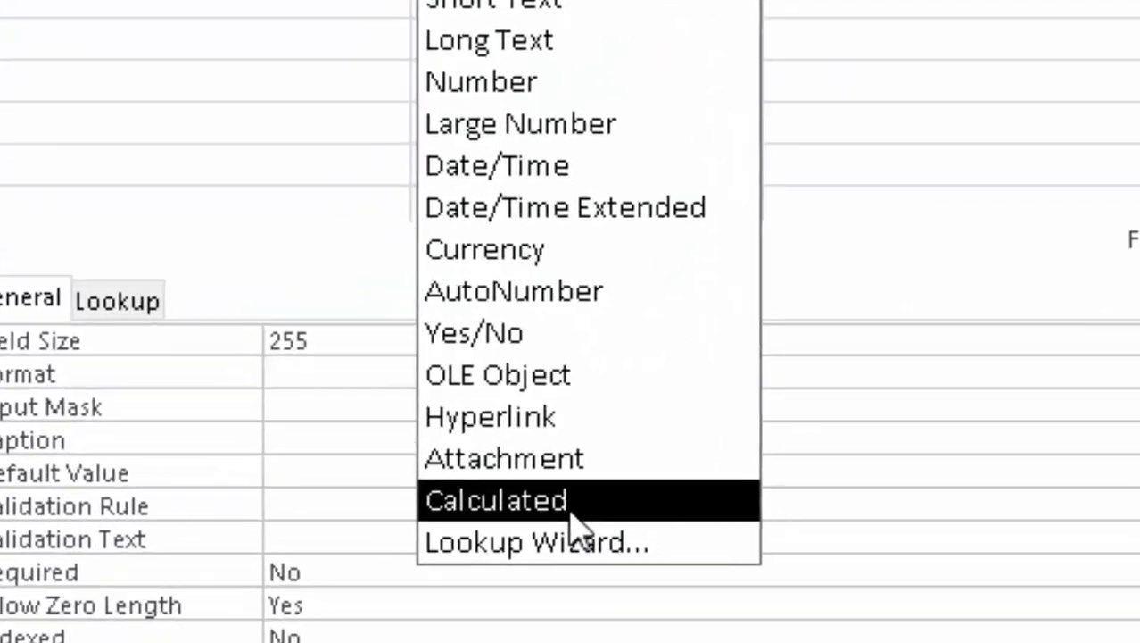
Make Total a Calculated field with the expression [Price]*[Unit]
{"action": "left_click", "coordinate": [514, 576]}
{"action": "type", "text": "[Pric"}
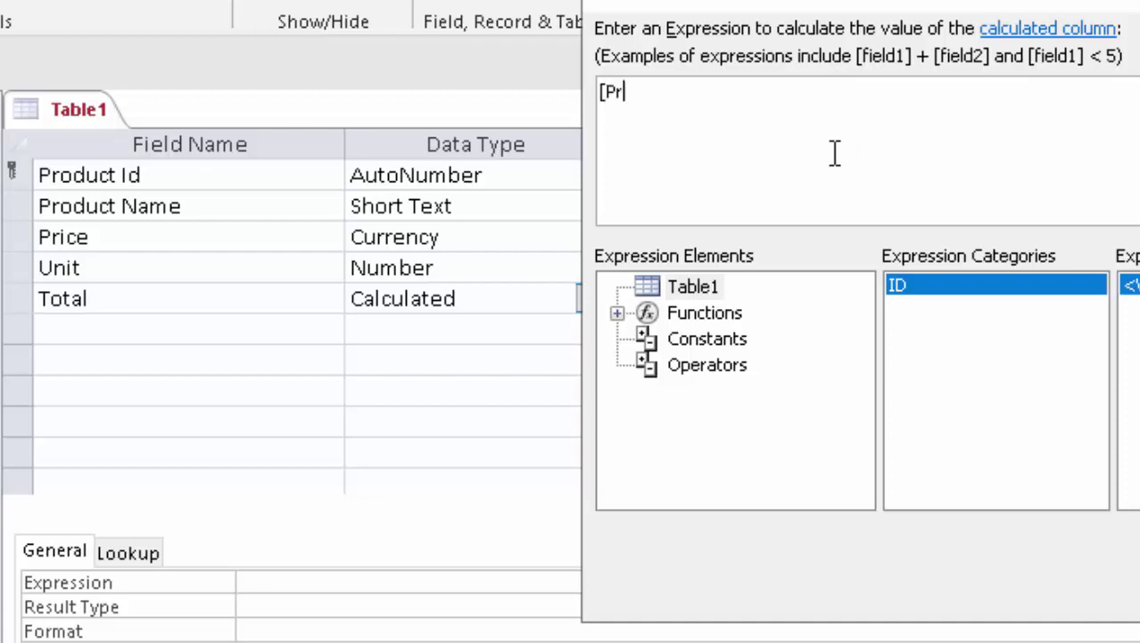
{"action": "type", "text": "e"}
{"action": "type", "text": "]"}
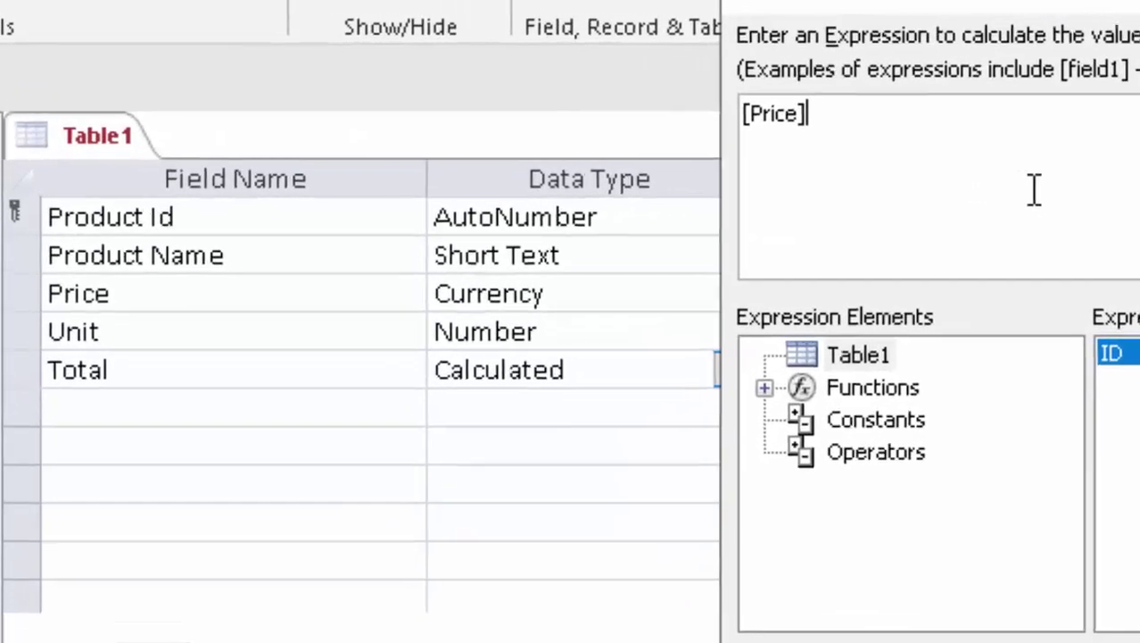
{"action": "type", "text": "*["}
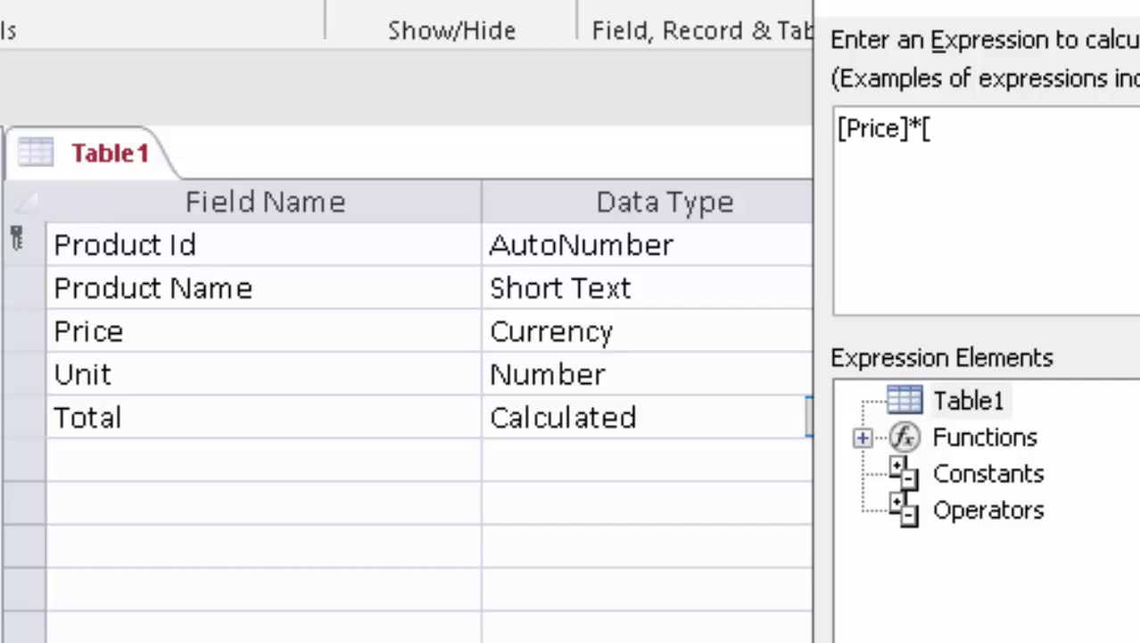
{"action": "type", "text": "Unit"}
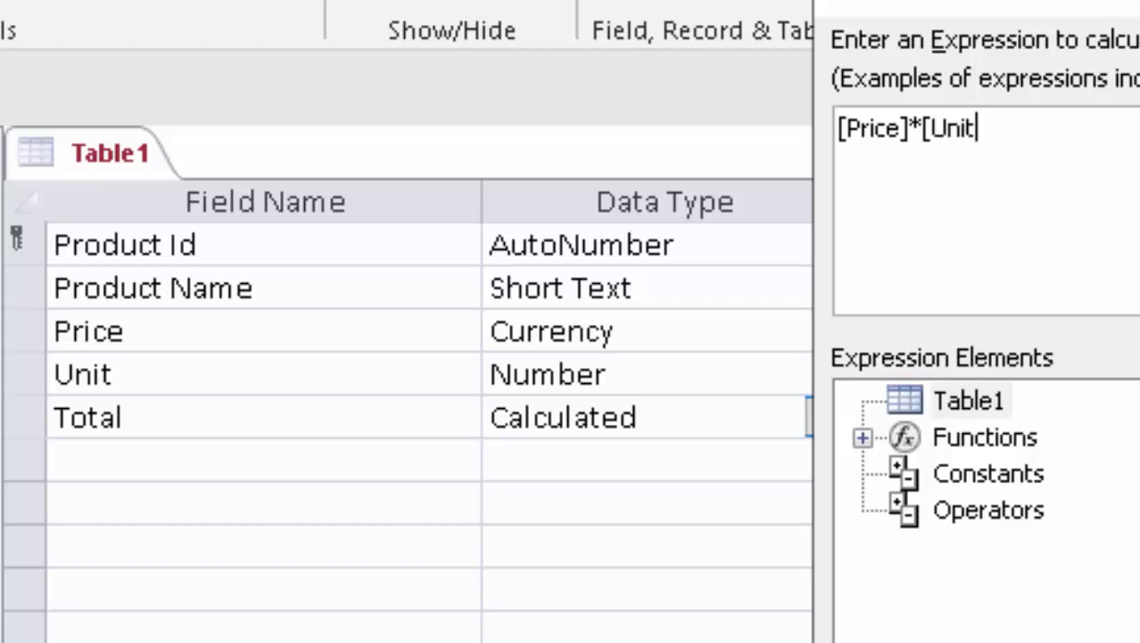
{"action": "type", "text": "]"}
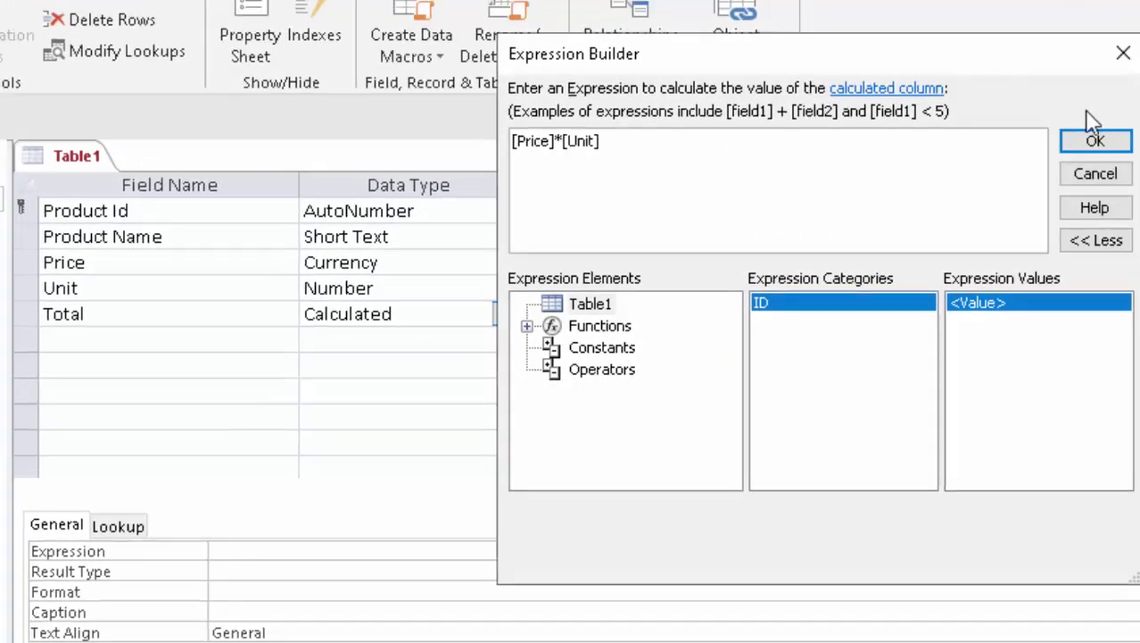
{"action": "left_click", "coordinate": [1096, 140]}
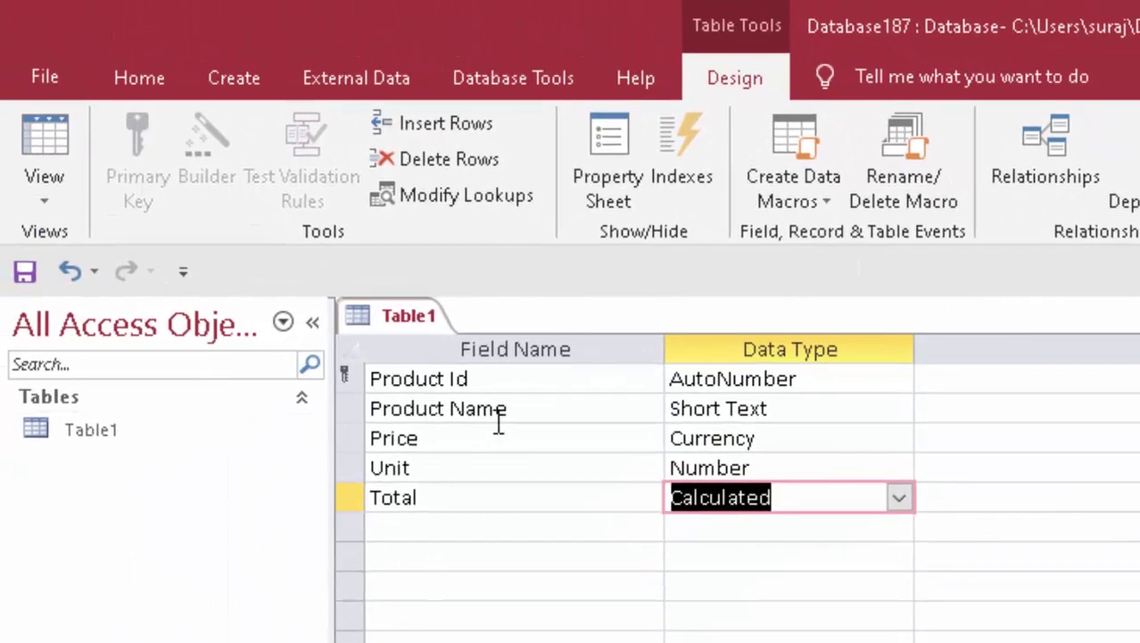
Save Table1's design, return to Datasheet View and widen the Product Name column
{"action": "left_click", "coordinate": [23, 273]}
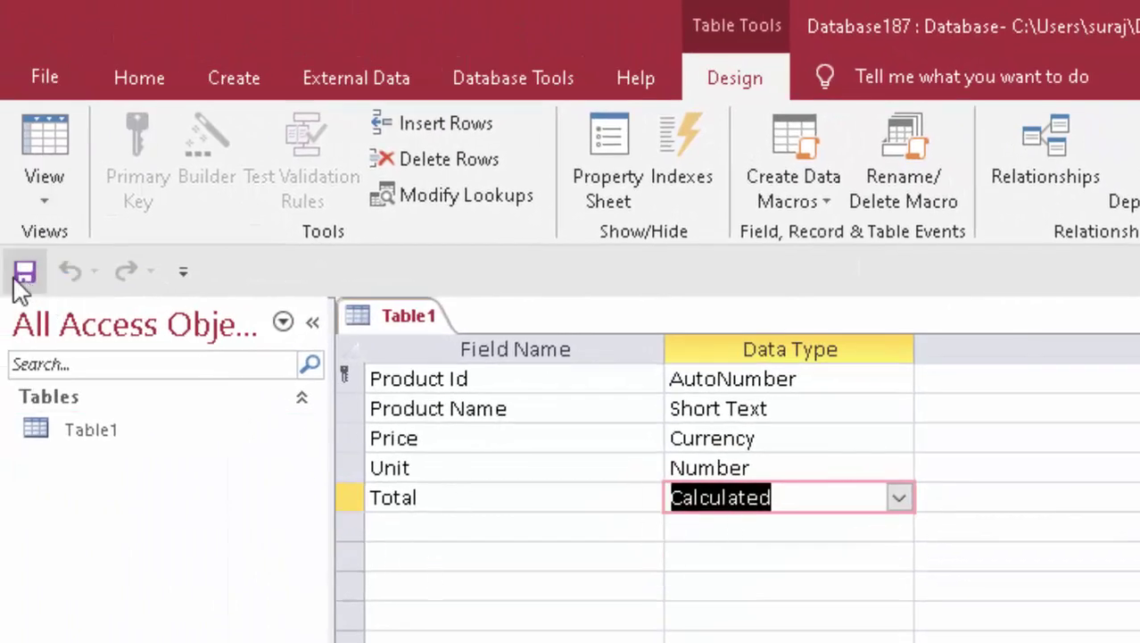
{"action": "left_click", "coordinate": [36, 165]}
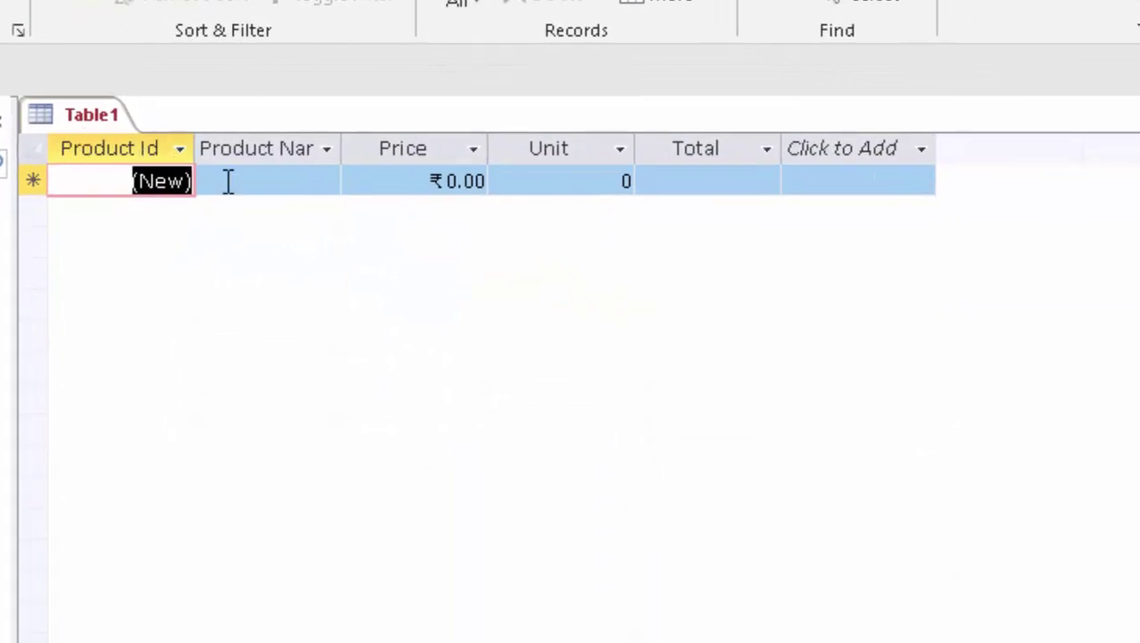
{"action": "left_click", "coordinate": [228, 181]}
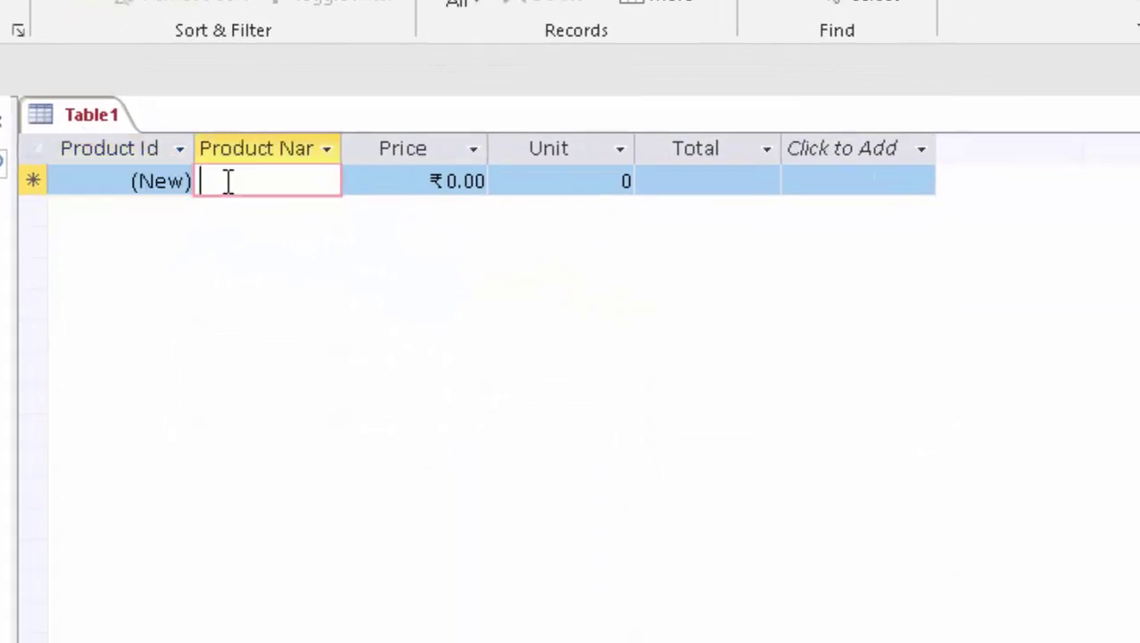
{"action": "double_click", "coordinate": [345, 147]}
Enter a Keyboard record priced 200 with 4 units
{"action": "type", "text": "K"}
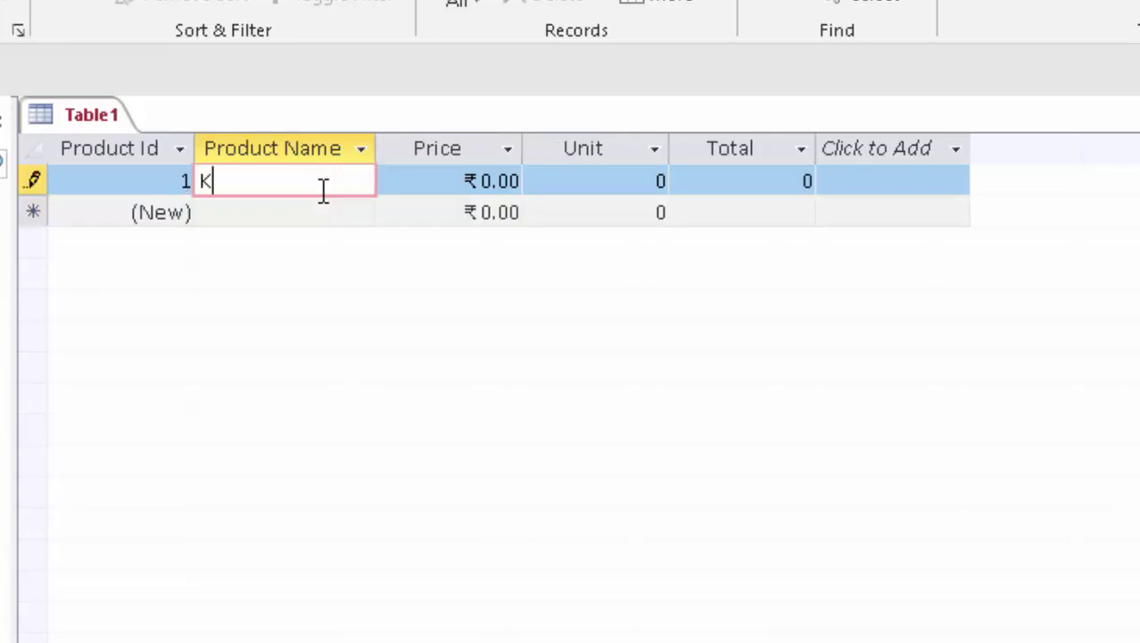
{"action": "type", "text": "eybo"}
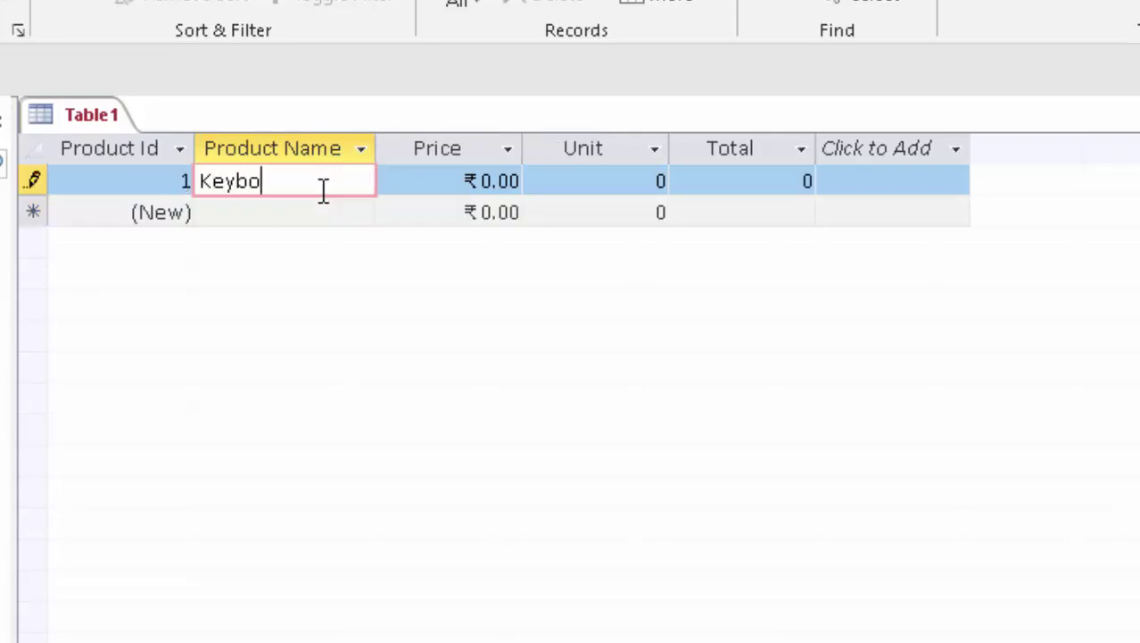
{"action": "type", "text": "ard"}
{"action": "key", "text": "Tab"}
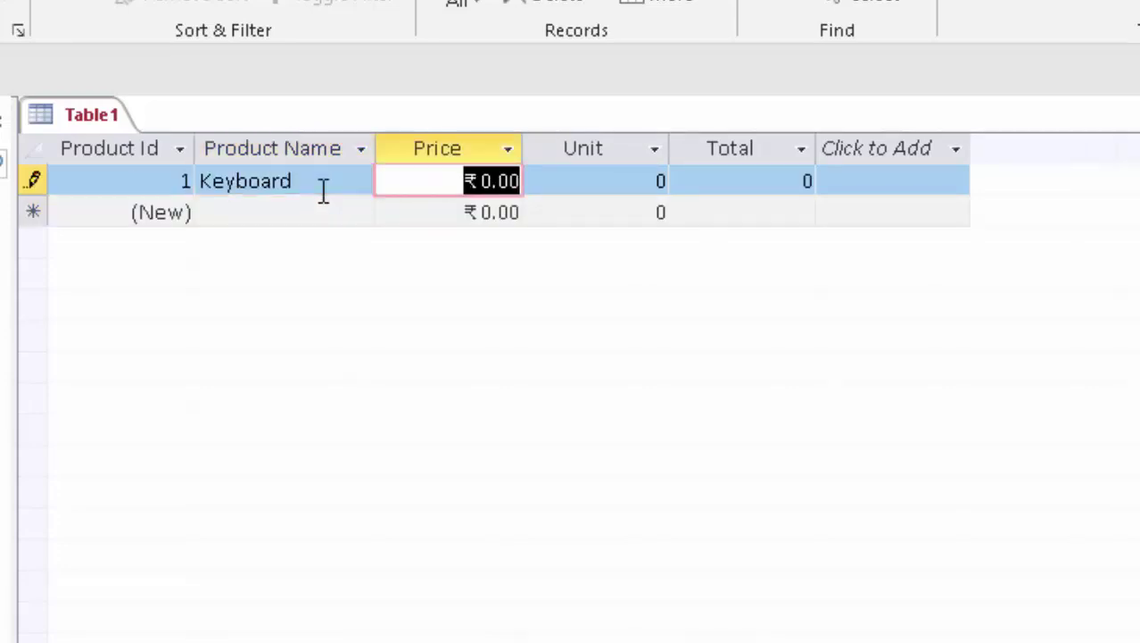
{"action": "type", "text": "20"}
{"action": "key", "text": "Tab"}
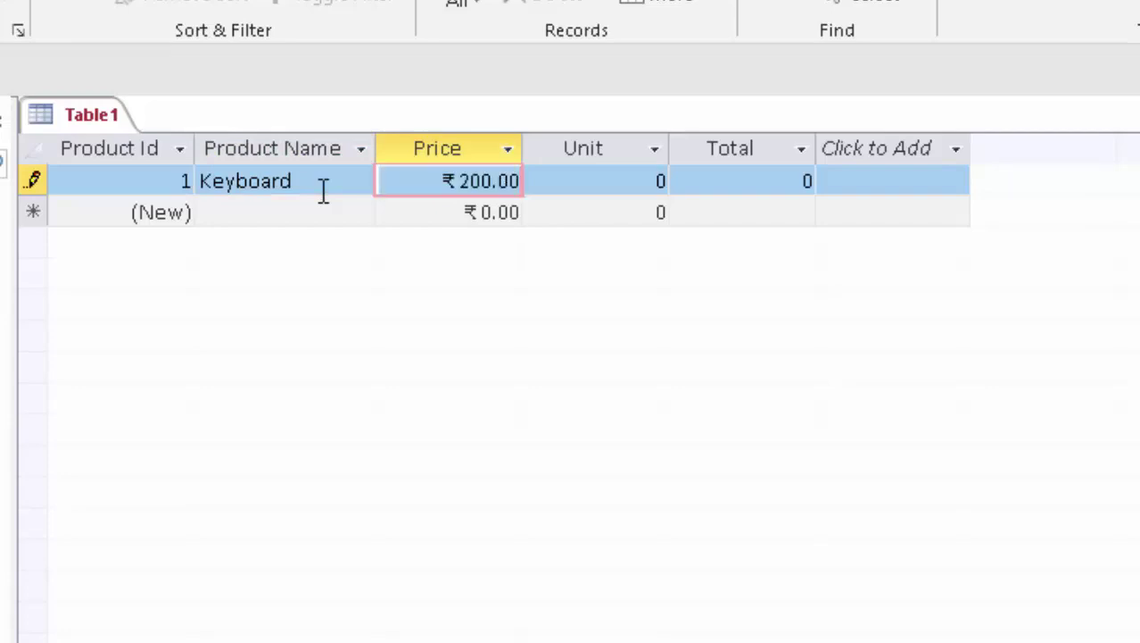
{"action": "type", "text": "4"}
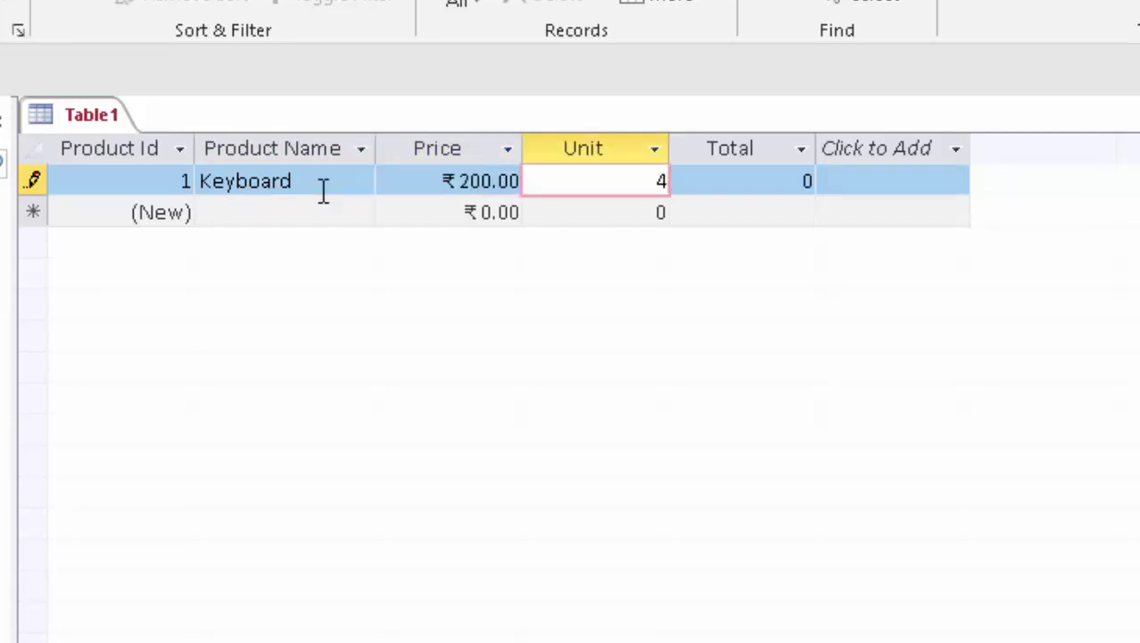
{"action": "key", "text": "Tab"}
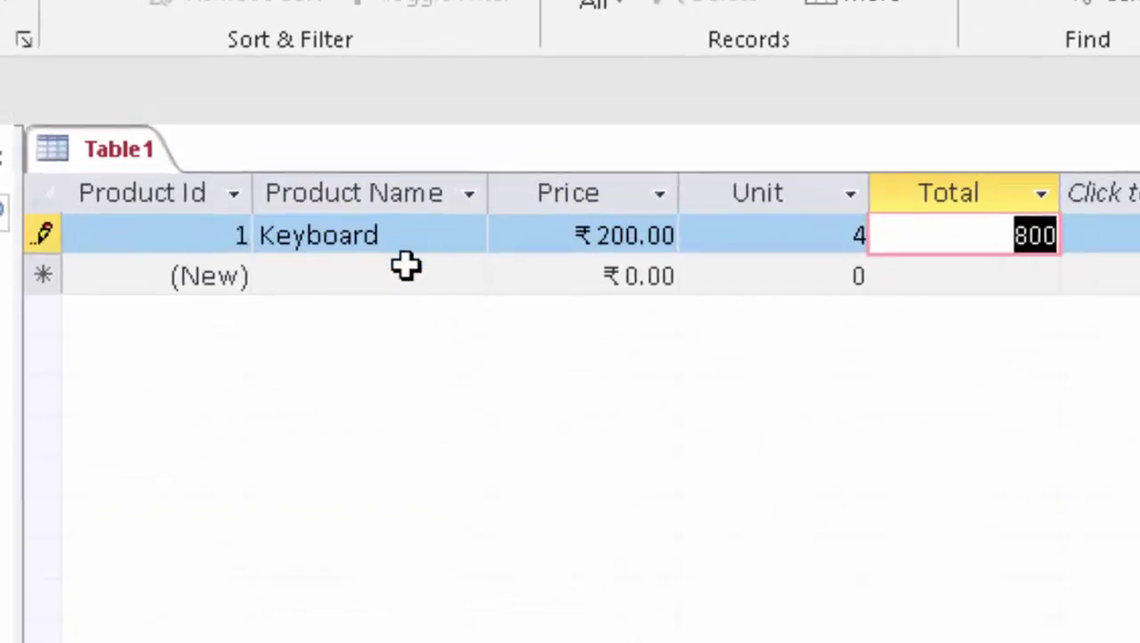
Add a Mouse record priced 120 with 6 units
{"action": "left_click", "coordinate": [409, 282]}
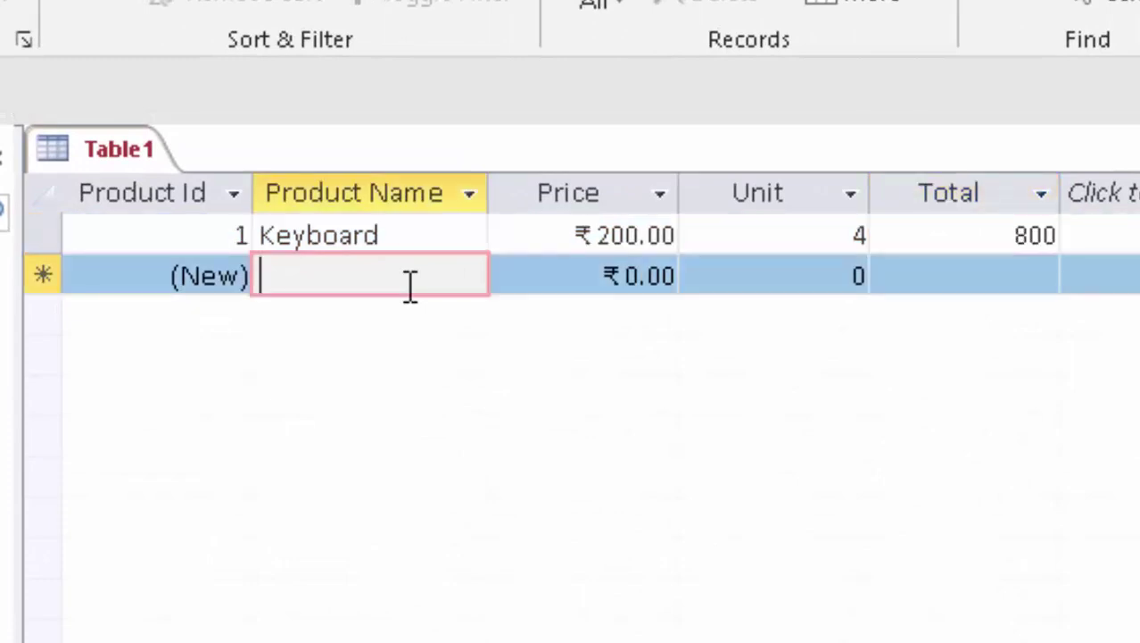
{"action": "type", "text": "Mouse"}
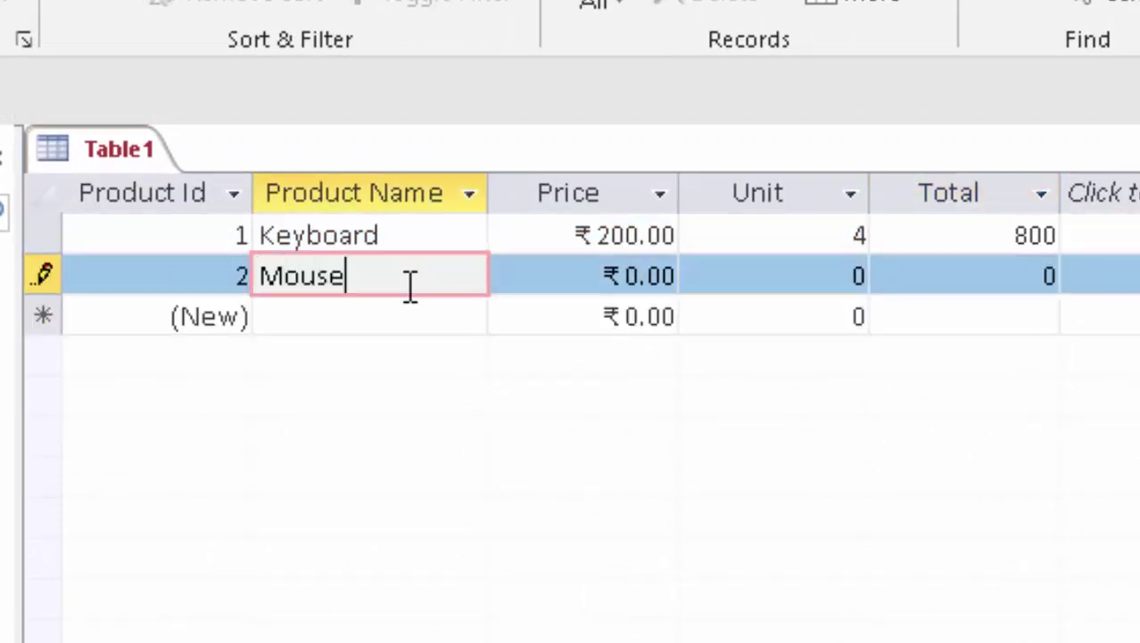
{"action": "key", "text": "Tab"}
{"action": "type", "text": "12"}
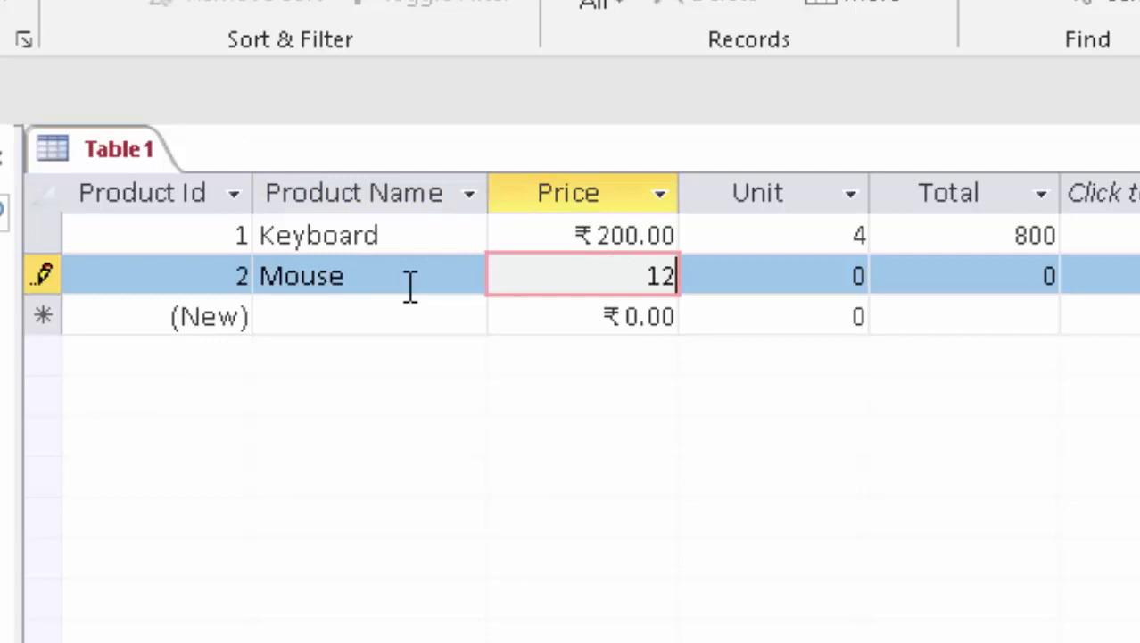
{"action": "type", "text": "0"}
{"action": "key", "text": "Tab"}
{"action": "type", "text": "6"}
{"action": "key", "text": "Tab"}
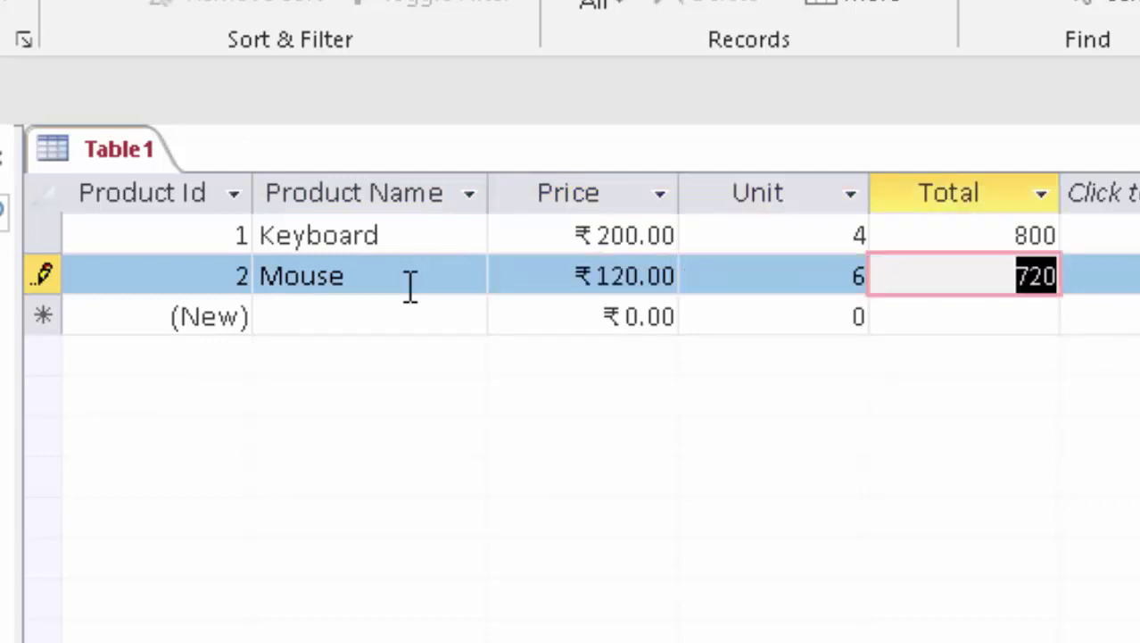
{"action": "key", "text": "Tab"}
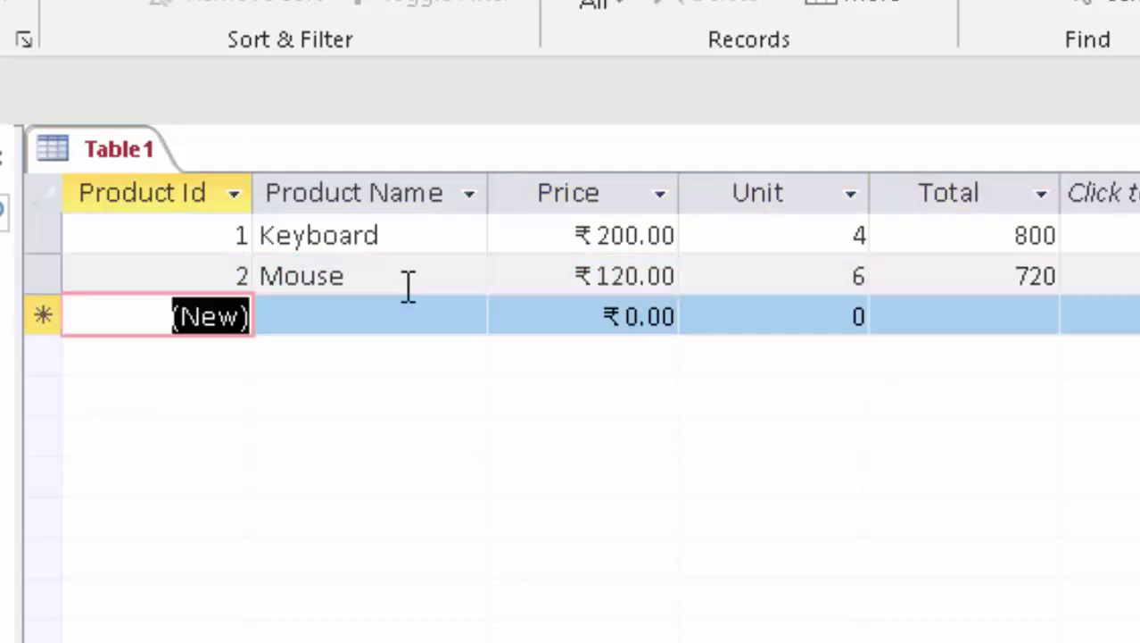
Add a Monitor record priced 6700 with 2 units
{"action": "key", "text": "Tab"}
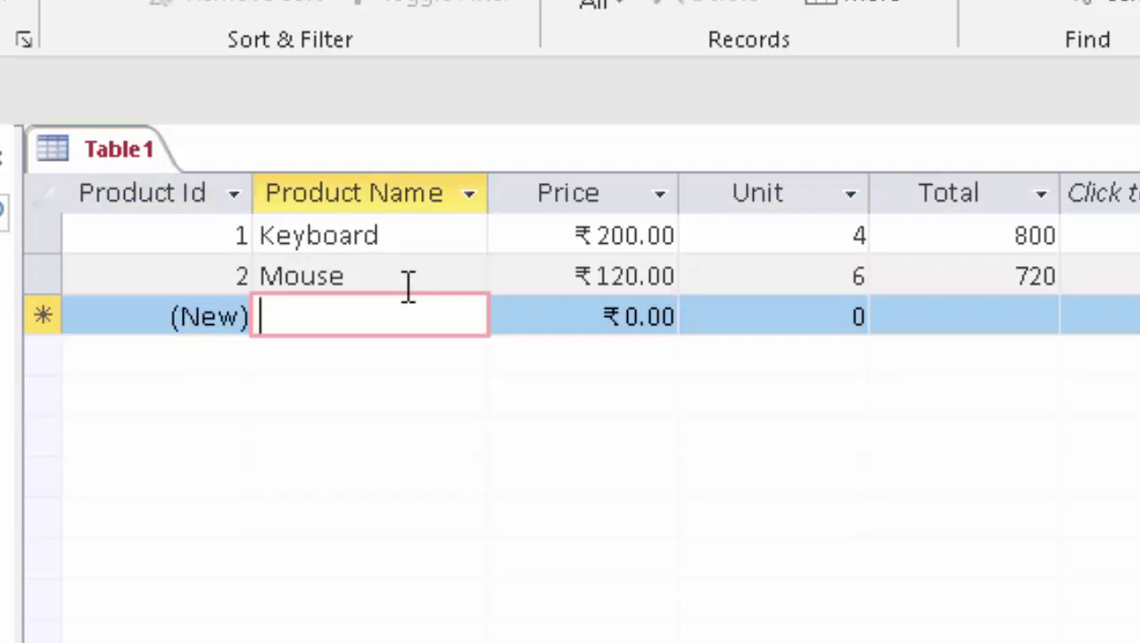
{"action": "type", "text": "Moni"}
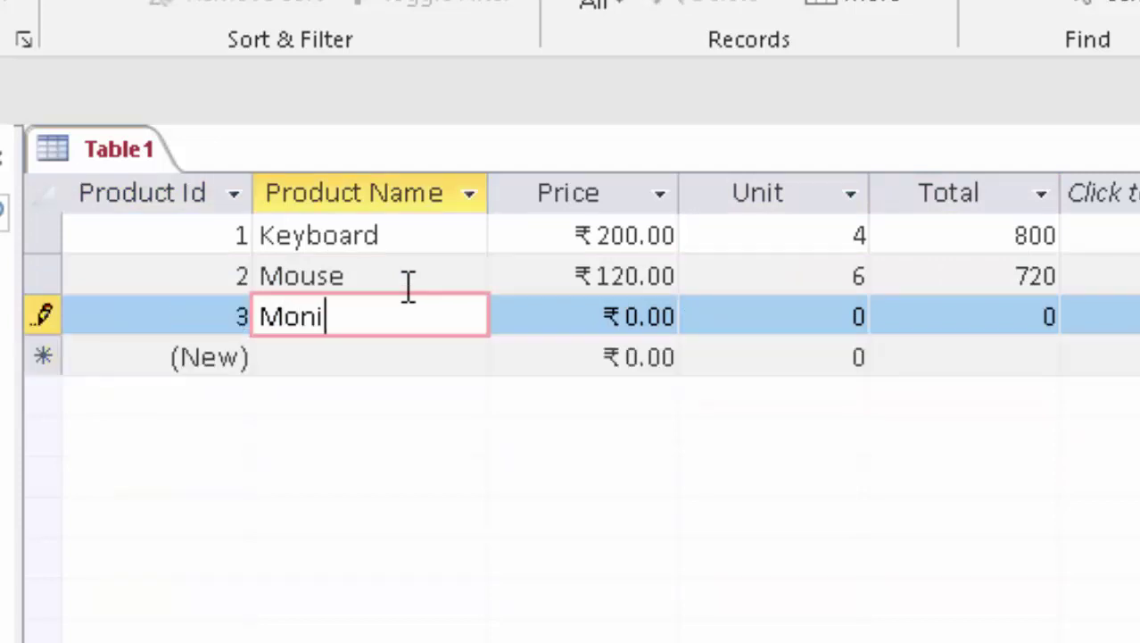
{"action": "type", "text": "tor"}
{"action": "key", "text": "Tab"}
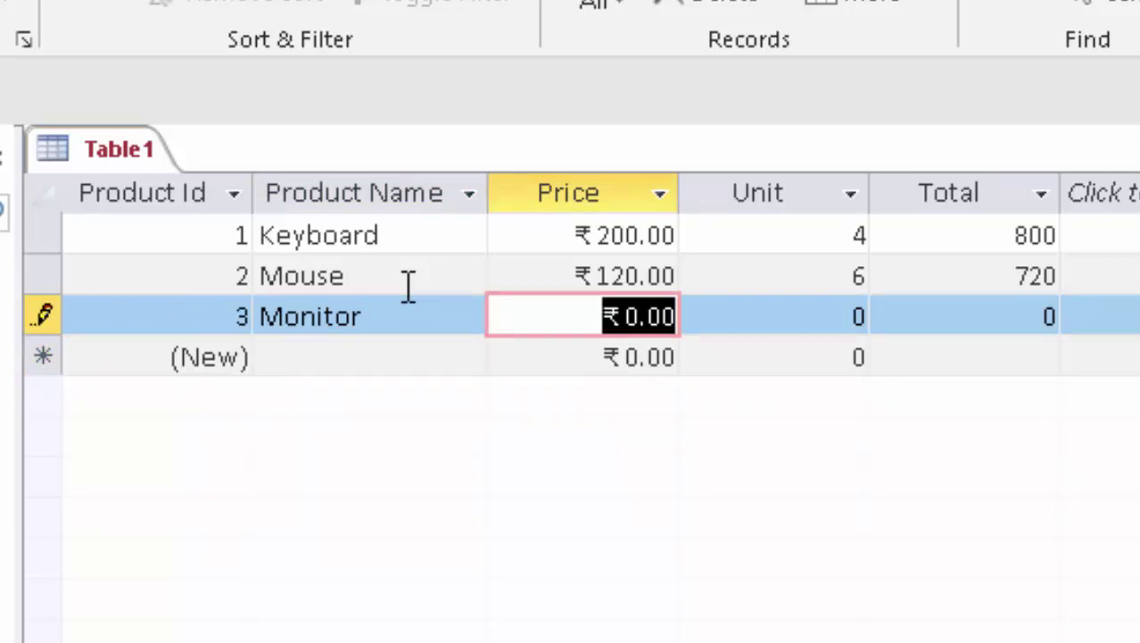
{"action": "type", "text": "6700"}
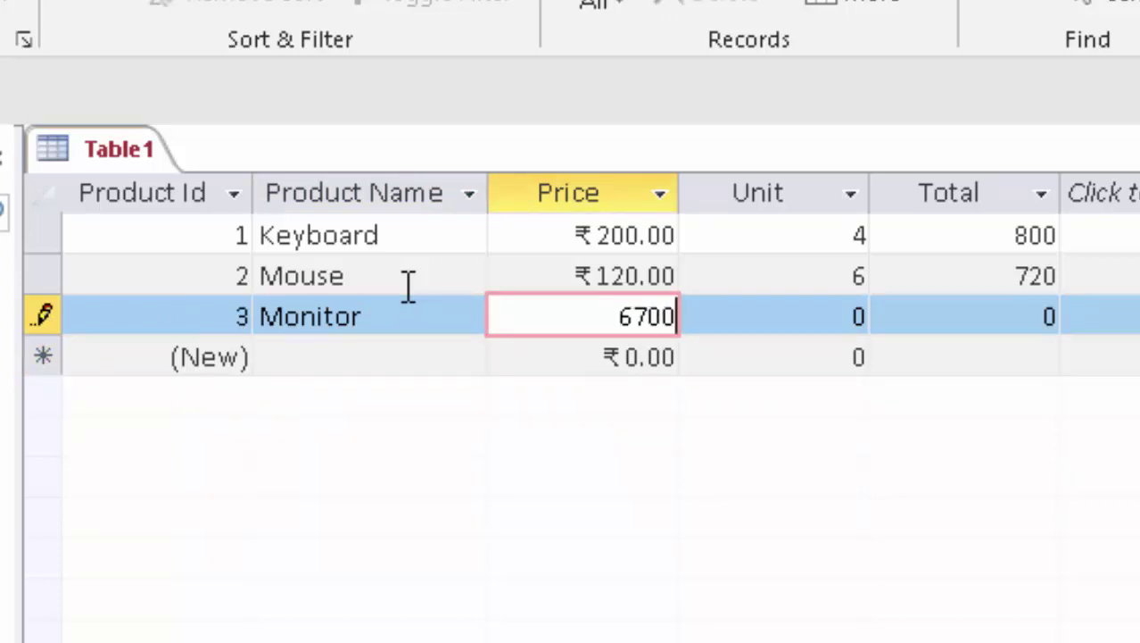
{"action": "key", "text": "Tab"}
{"action": "type", "text": "2"}
{"action": "key", "text": "Tab"}
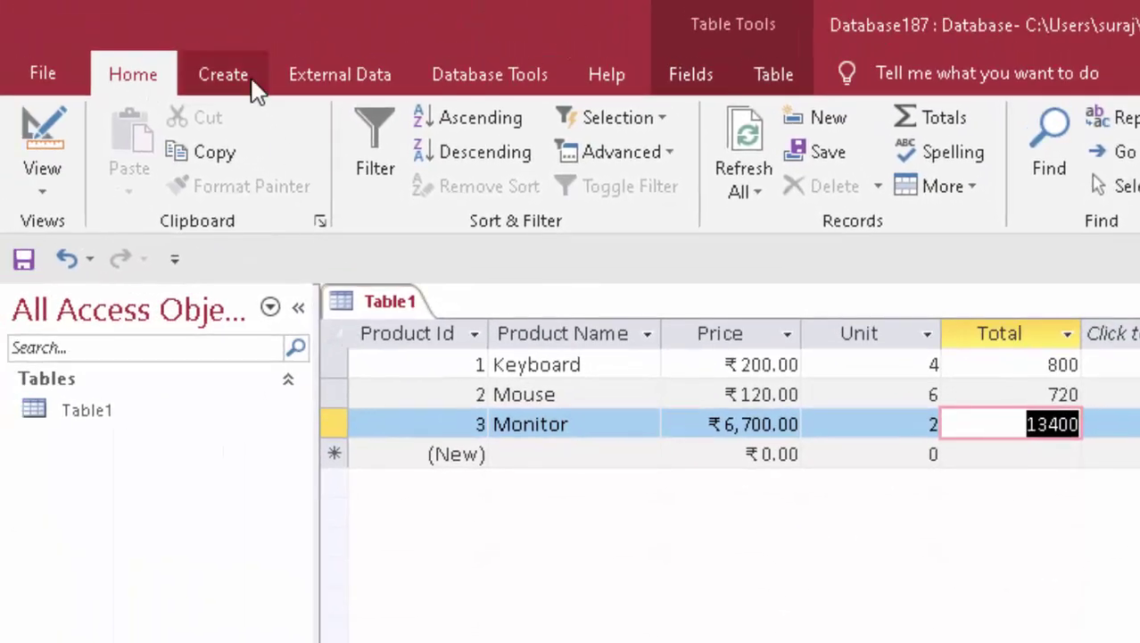
Create a new table and save it as Table2 in Design View
{"action": "left_click", "coordinate": [253, 81]}
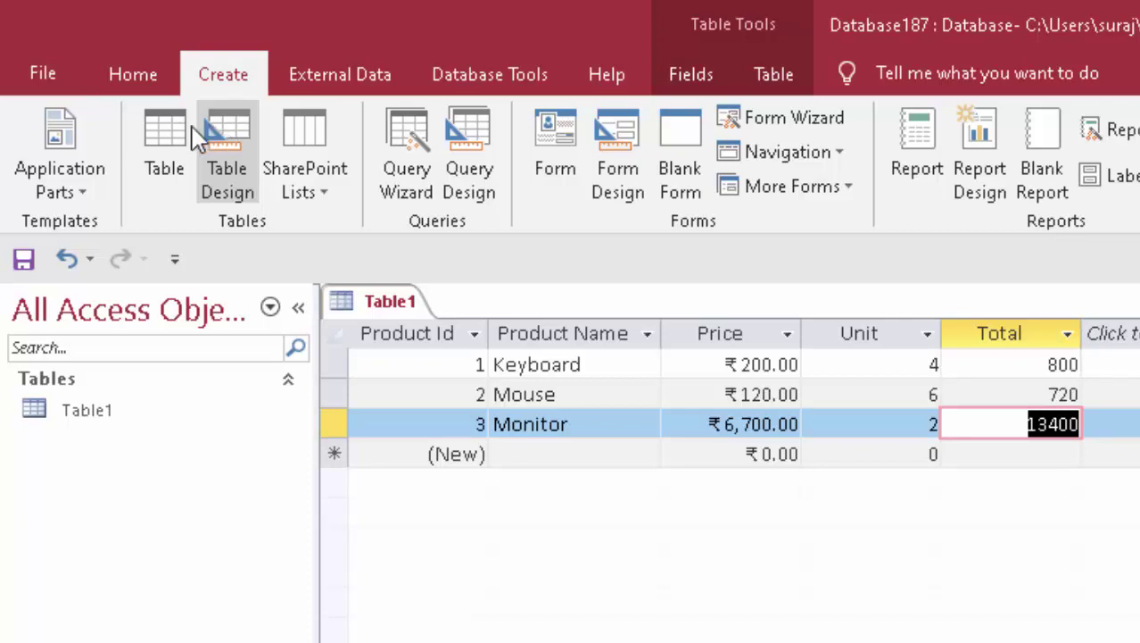
{"action": "left_click", "coordinate": [158, 125]}
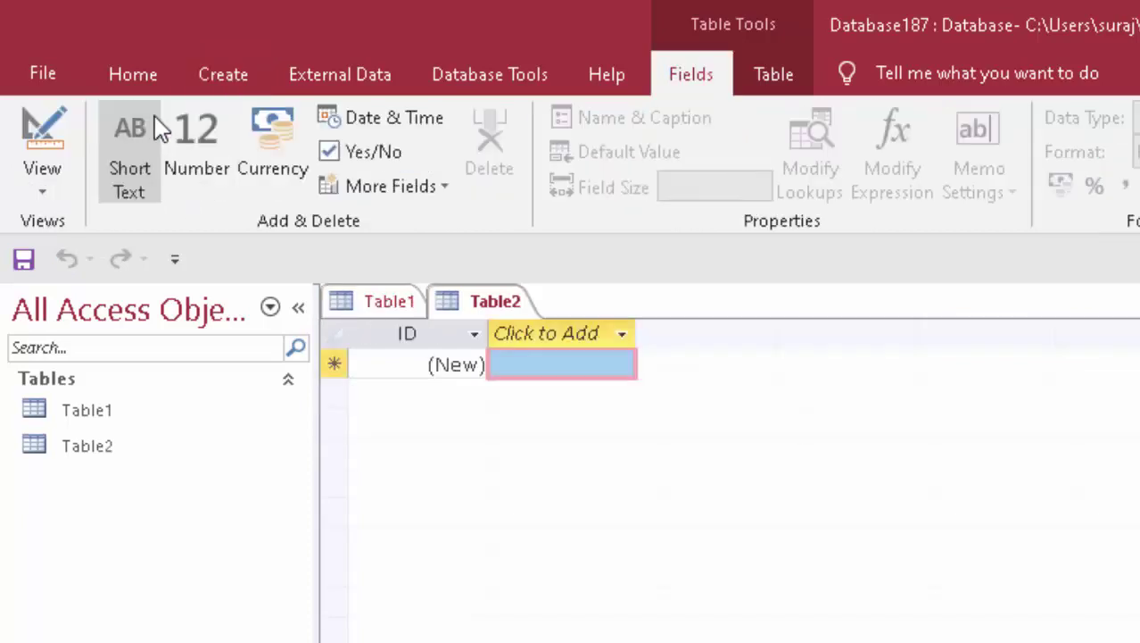
{"action": "left_click", "coordinate": [31, 120]}
{"action": "left_click", "coordinate": [1016, 446]}
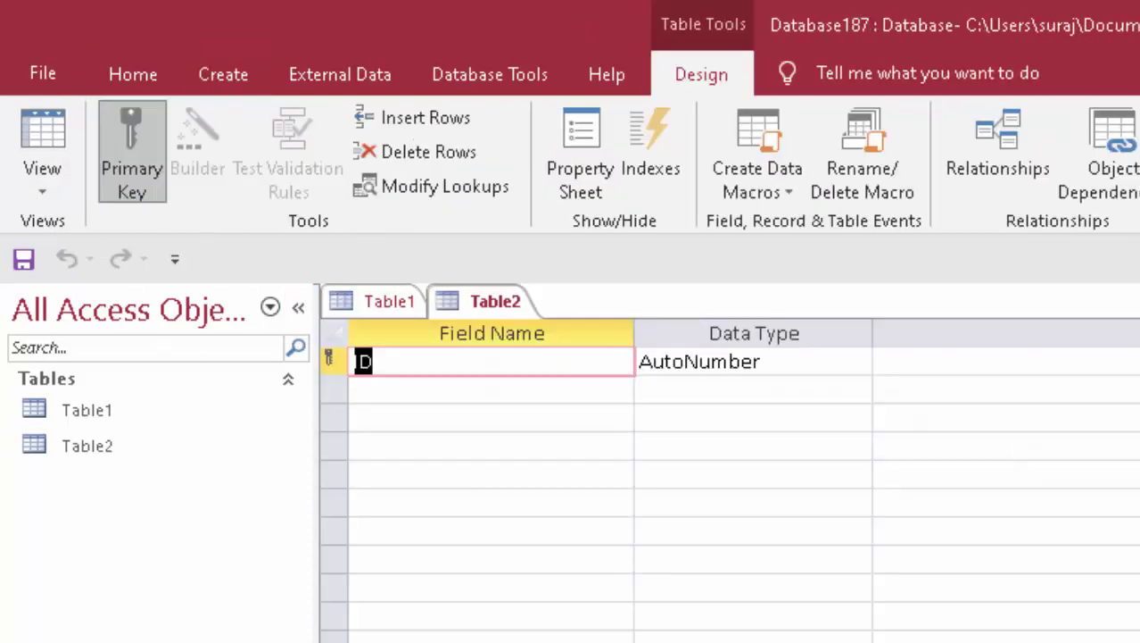
Rename the ID field to Customer Id and make it a Number field
{"action": "key", "text": "BackSpace"}
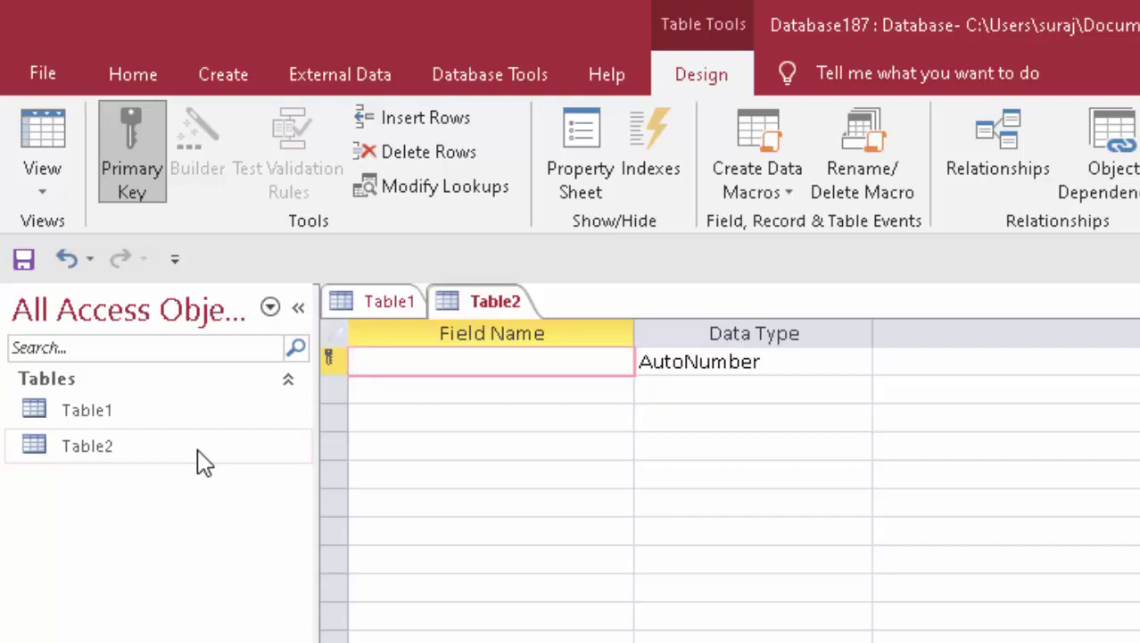
{"action": "type", "text": "Cust"}
{"action": "type", "text": "omer"}
{"action": "key", "text": "Tab"}
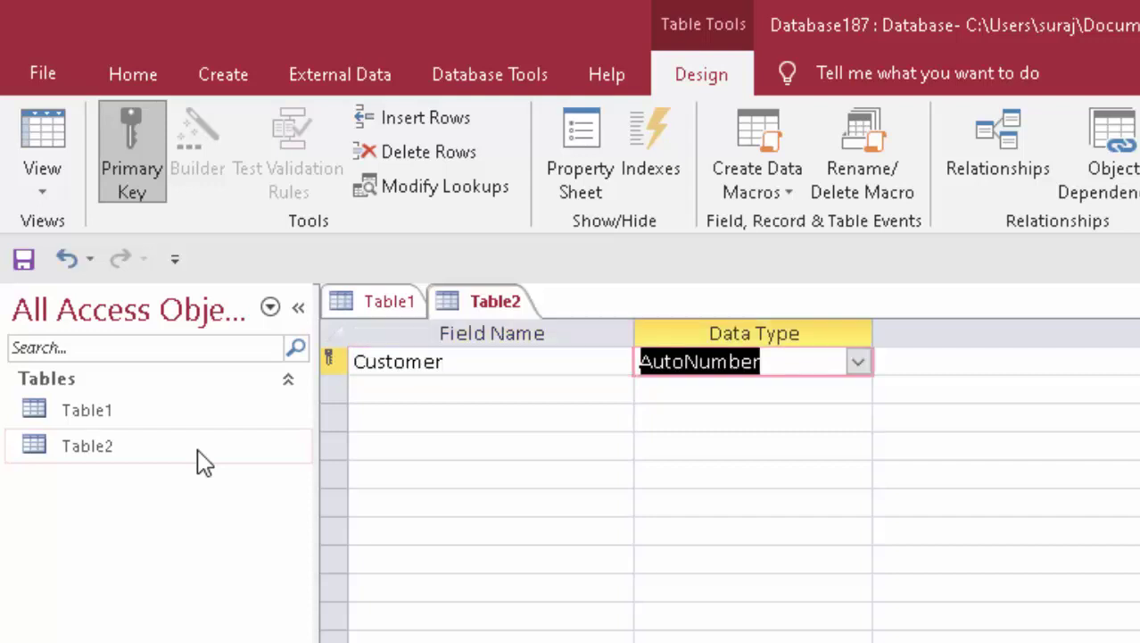
{"action": "left_click", "coordinate": [500, 361]}
{"action": "type", "text": "I"}
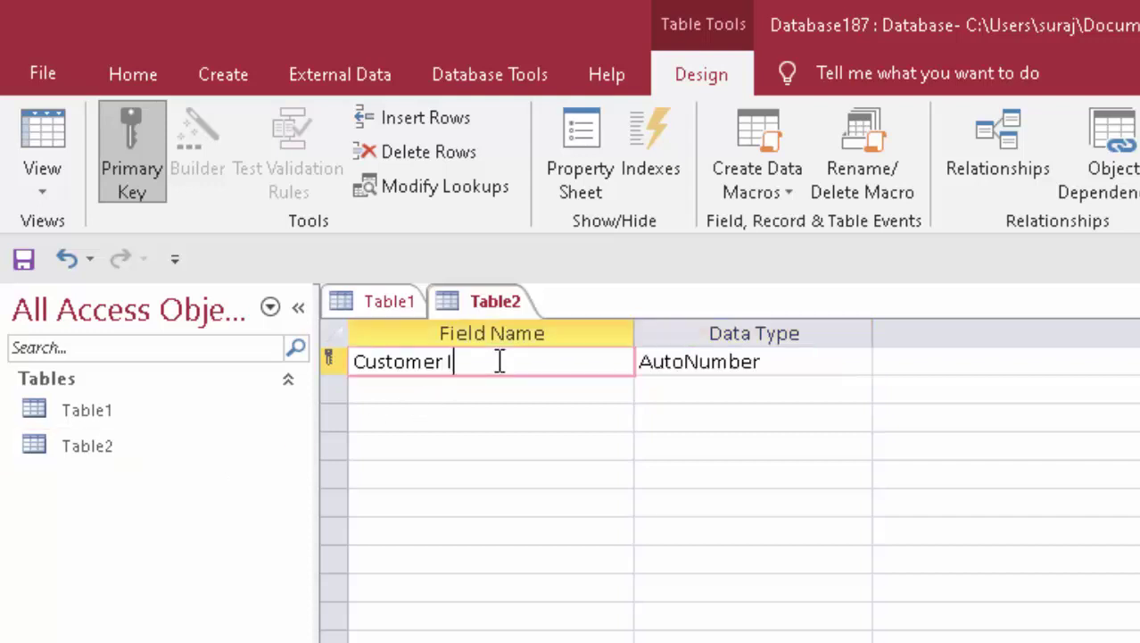
{"action": "type", "text": "d"}
{"action": "key", "text": "Tab"}
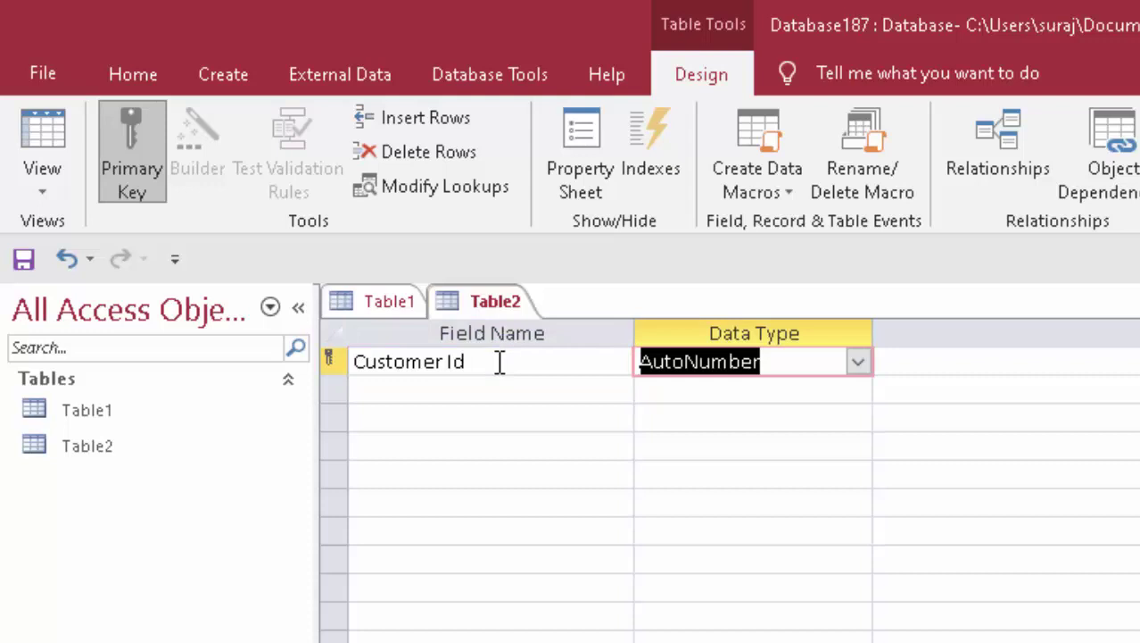
{"action": "left_click", "coordinate": [858, 361]}
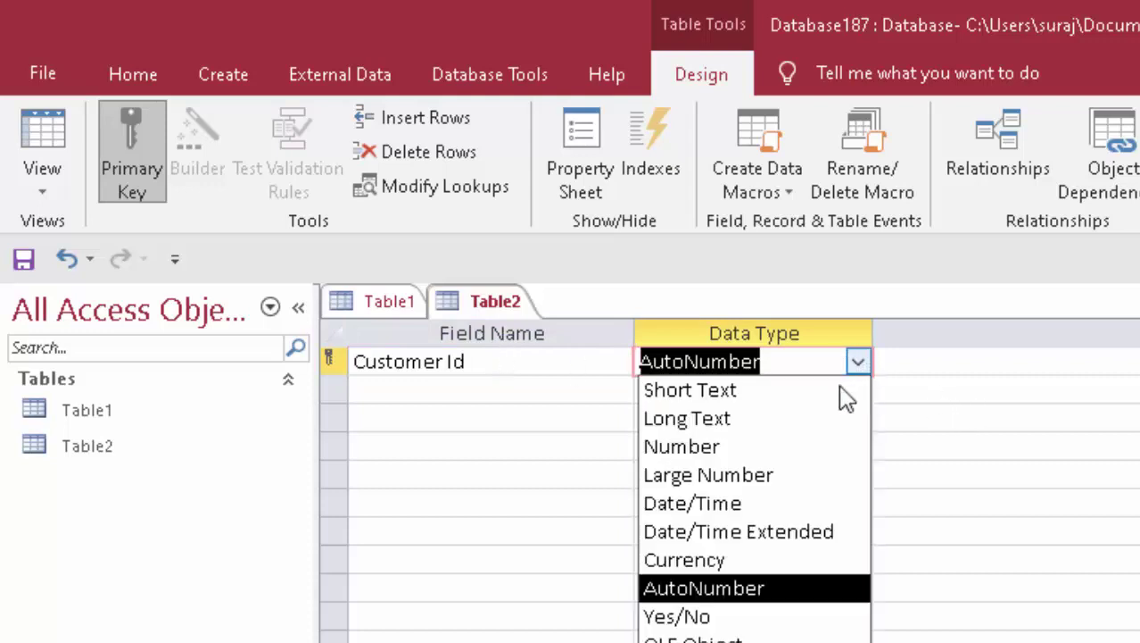
{"action": "left_click", "coordinate": [805, 448]}
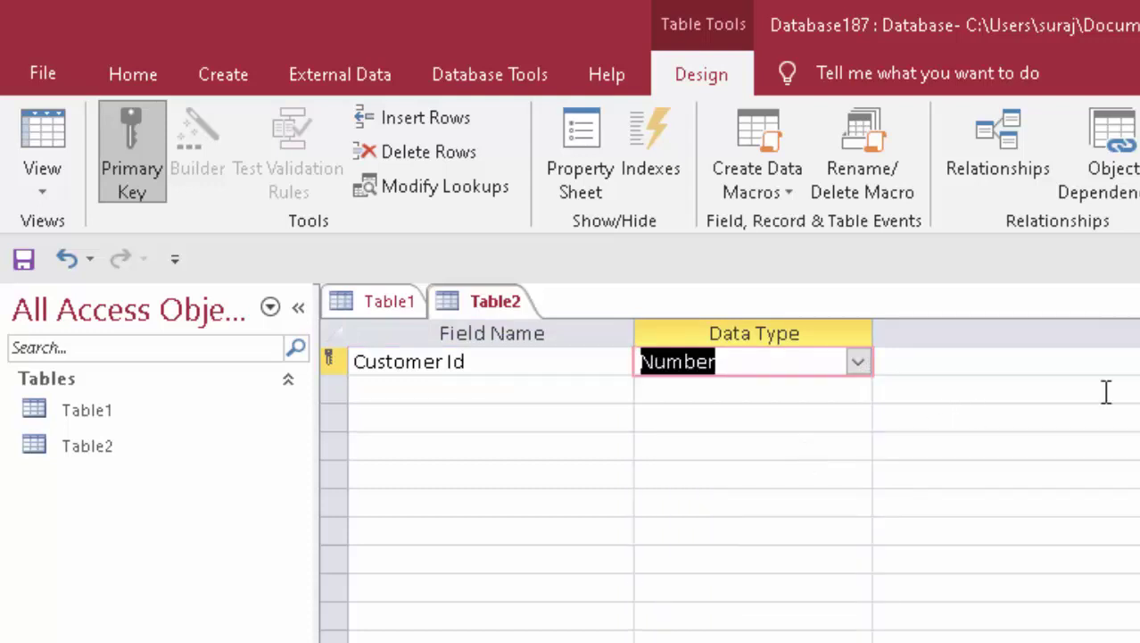
Add Customer Name and City as Short Text fields
{"action": "left_click", "coordinate": [407, 394]}
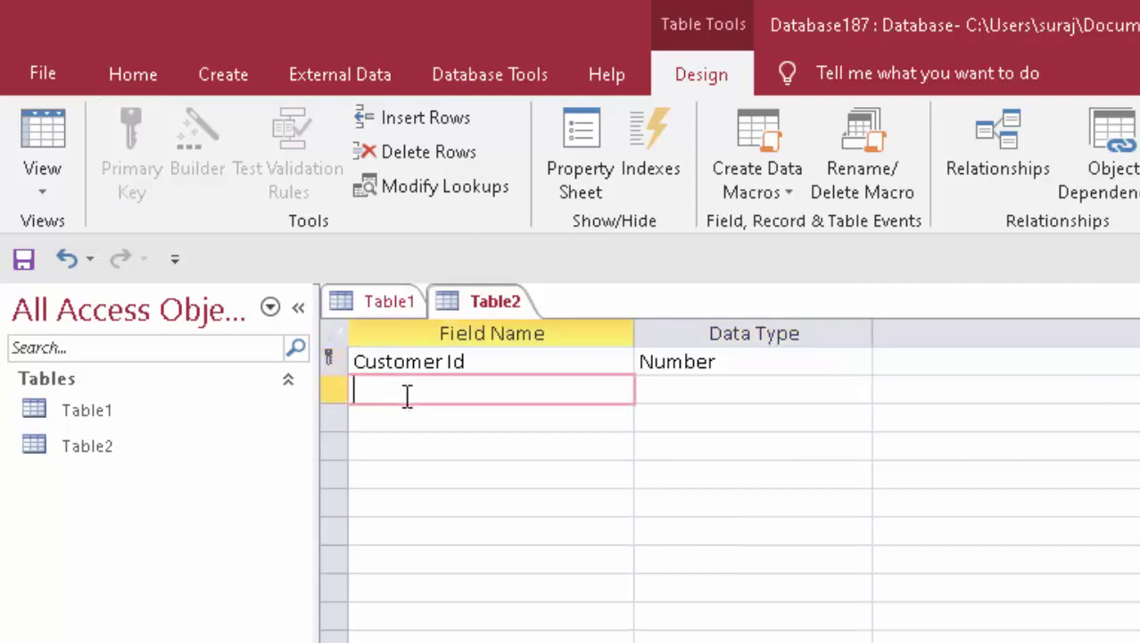
{"action": "type", "text": "Cust"}
{"action": "type", "text": "omer"}
{"action": "key", "text": "Tab"}
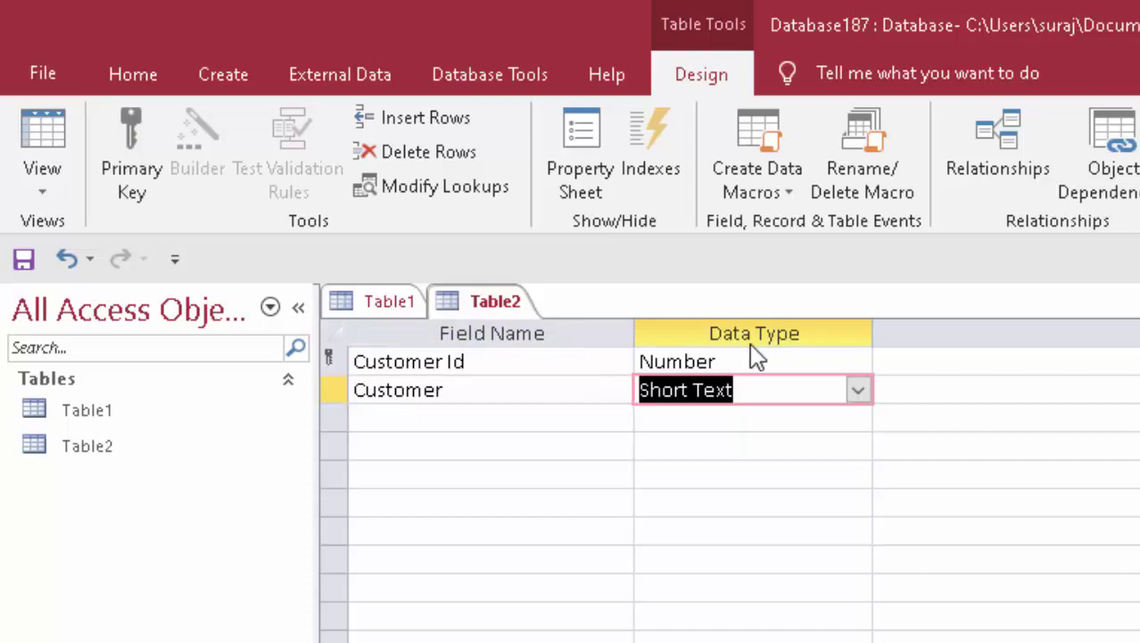
{"action": "type", "text": "City"}
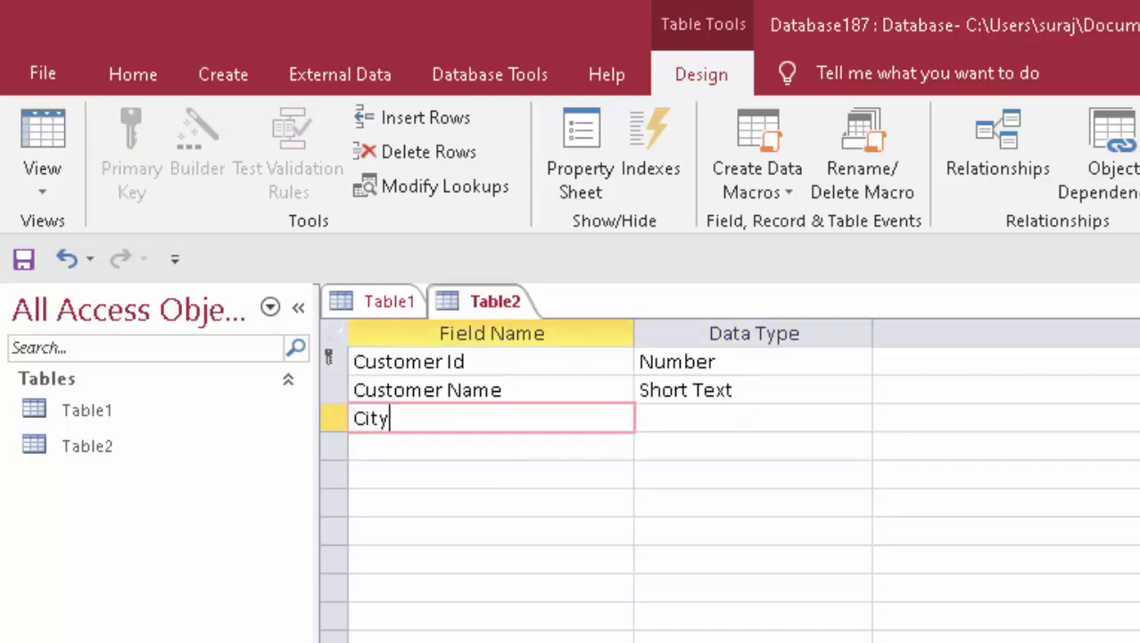
{"action": "left_click", "coordinate": [789, 423]}
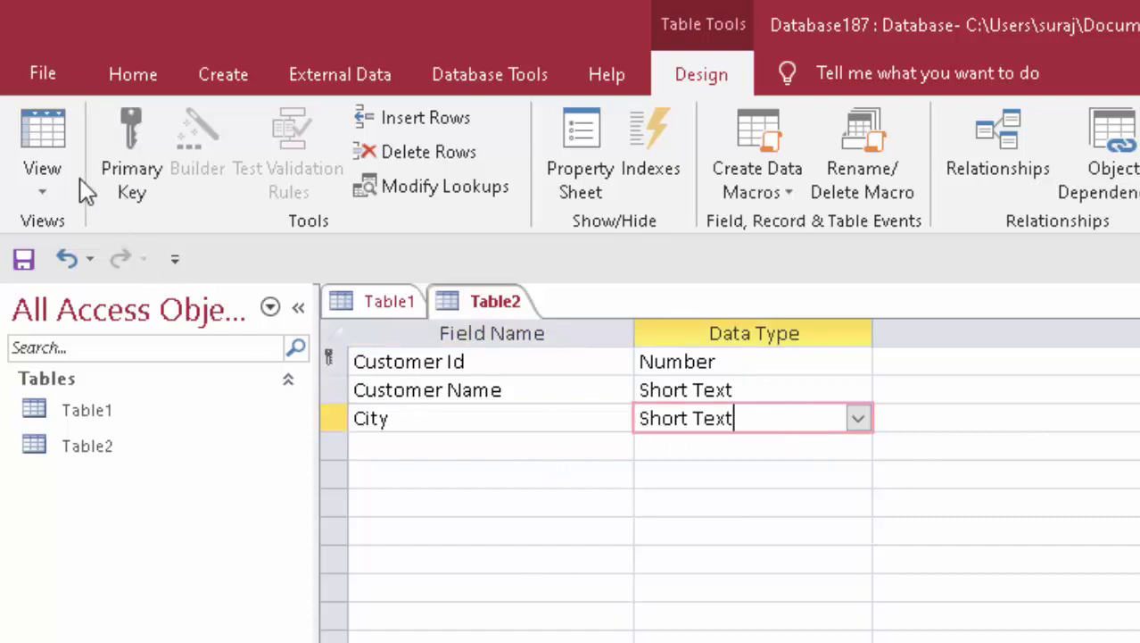
{"action": "left_click", "coordinate": [54, 137]}
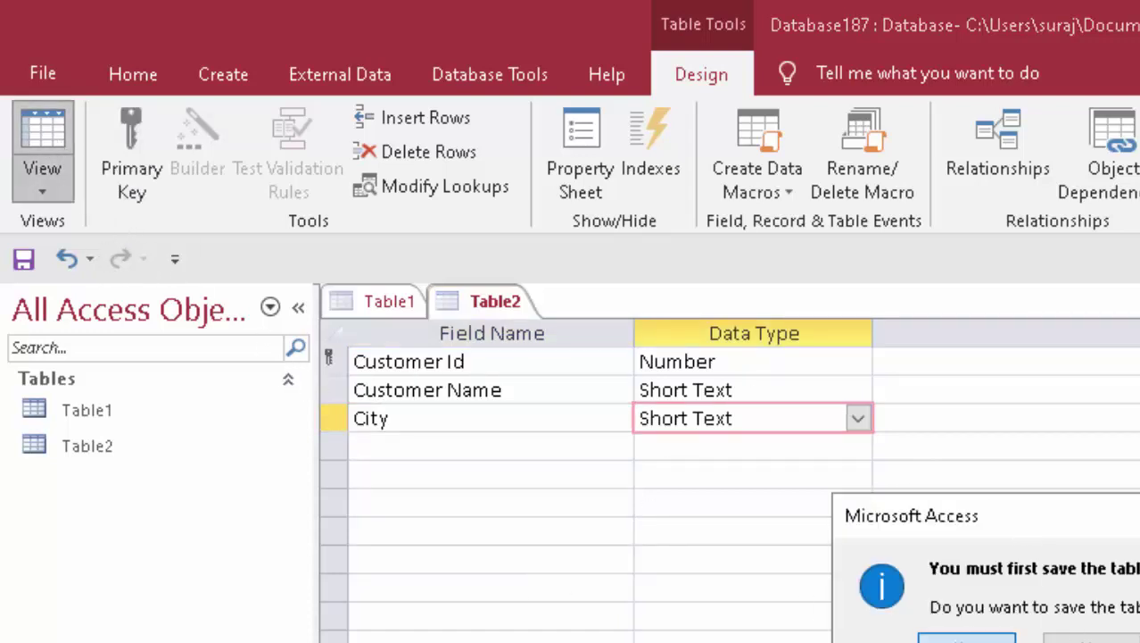
Save Table2's design and enter customers 1001–1003 with their names and cities
{"action": "key", "text": "Return"}
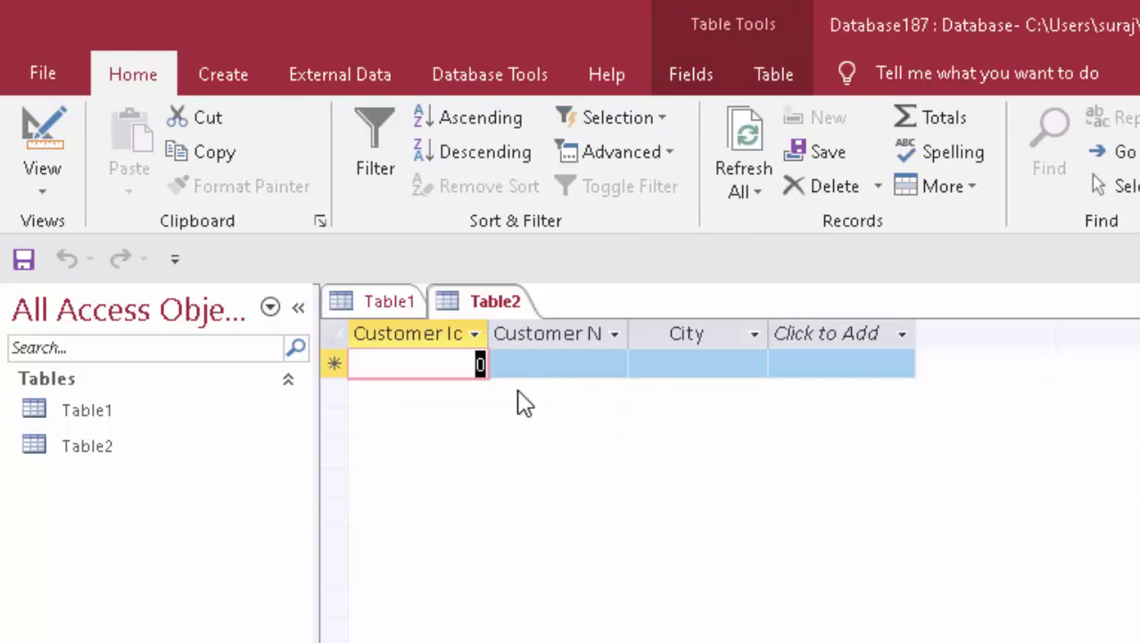
{"action": "key", "text": "BackSpace"}
{"action": "type", "text": "001"}
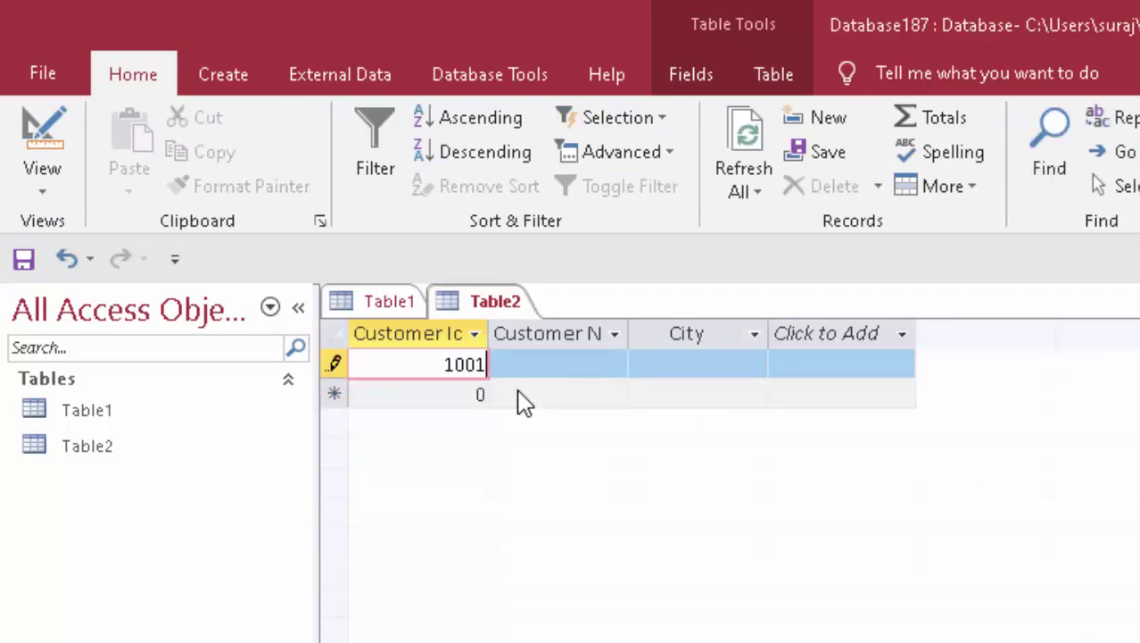
{"action": "key", "text": "Tab"}
{"action": "type", "text": "Ram"}
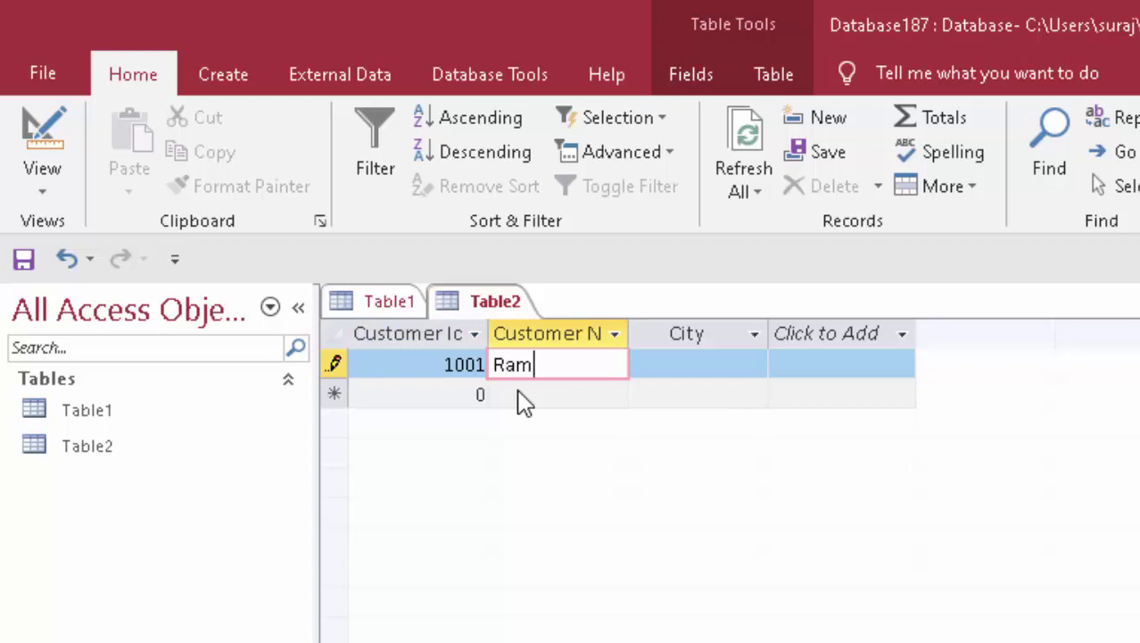
{"action": "key", "text": "Tab"}
{"action": "type", "text": "Lucknow"}
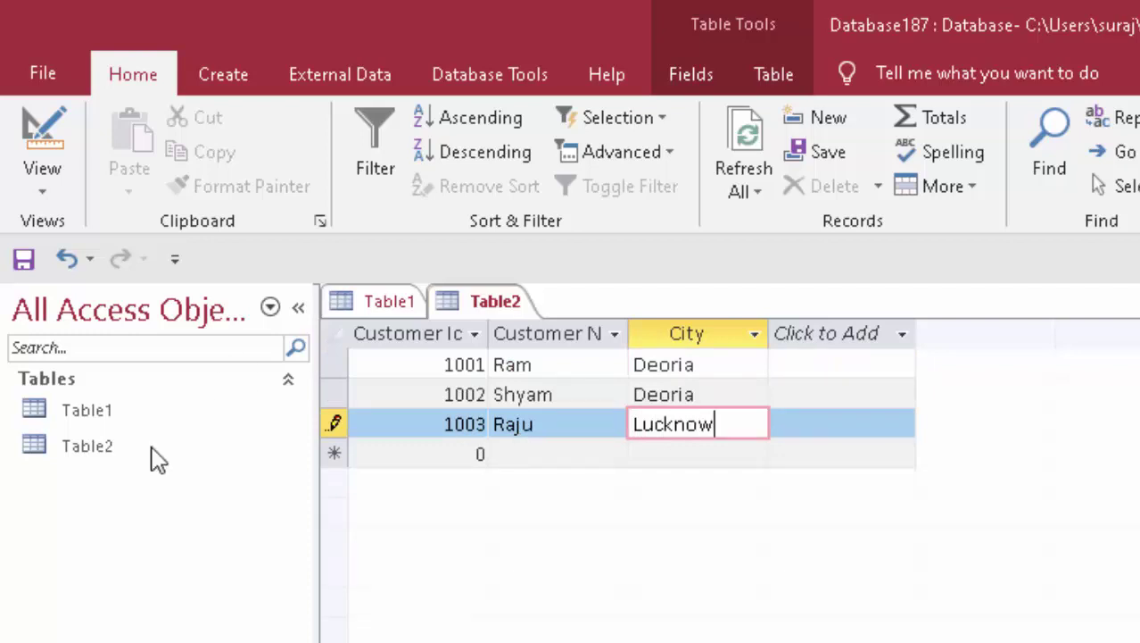
Save the new customer records in Table2, briefly checking Table1's product data
{"action": "double_click", "coordinate": [173, 425]}
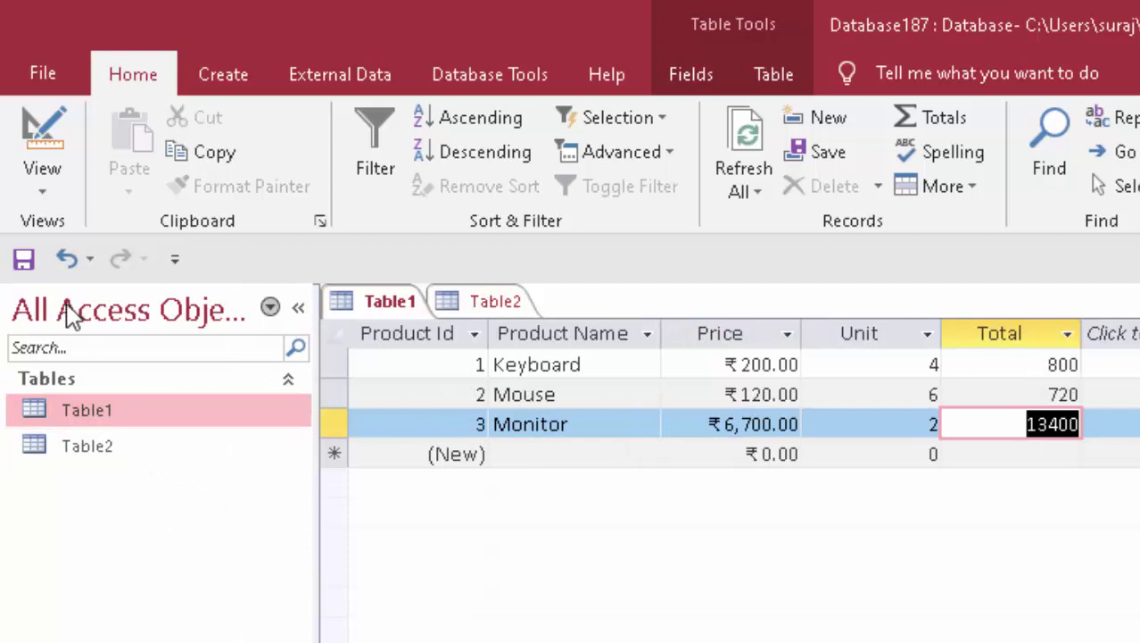
{"action": "left_click", "coordinate": [23, 259]}
{"action": "left_click", "coordinate": [93, 449]}
{"action": "double_click", "coordinate": [92, 449]}
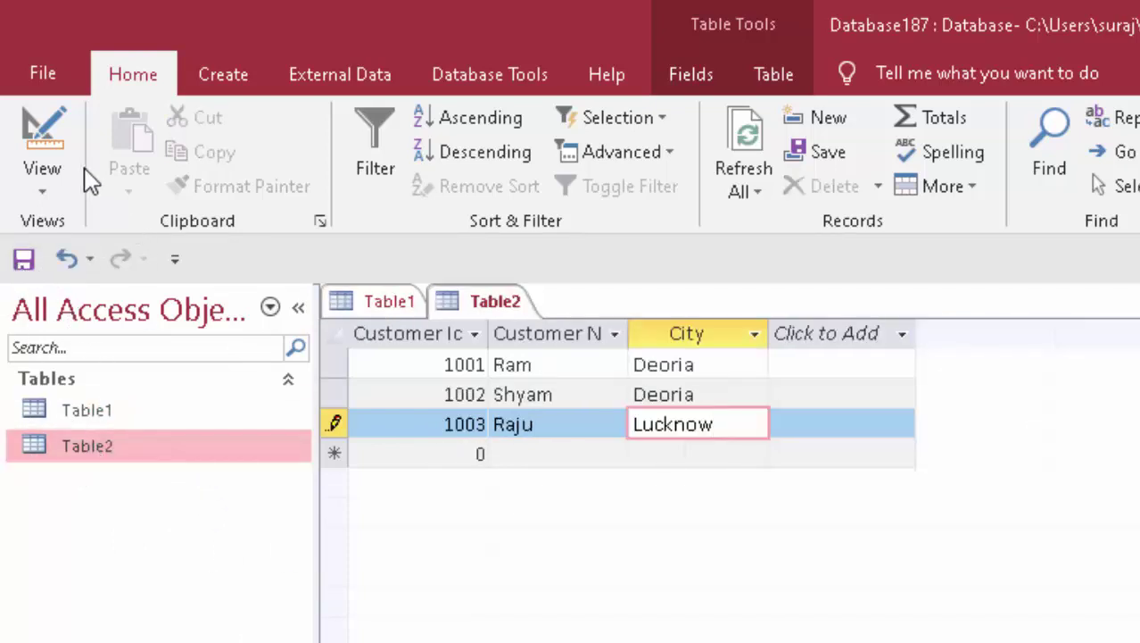
{"action": "left_click", "coordinate": [21, 259]}
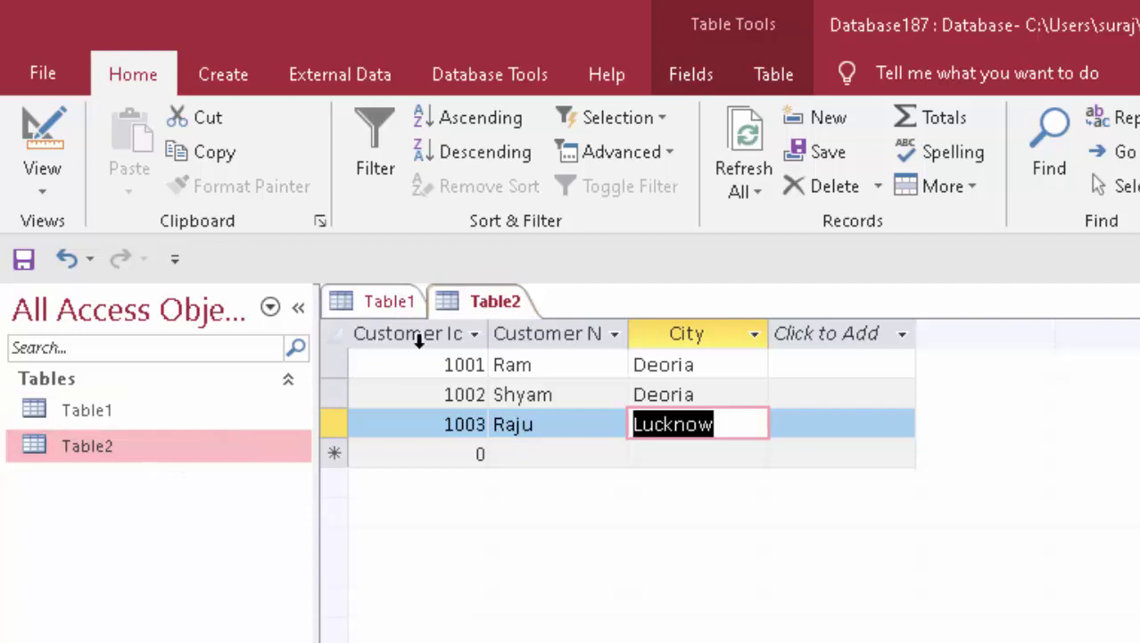
Autofit the Customer Id and Customer Name columns and reopen Table2 in Design View
{"action": "double_click", "coordinate": [489, 333]}
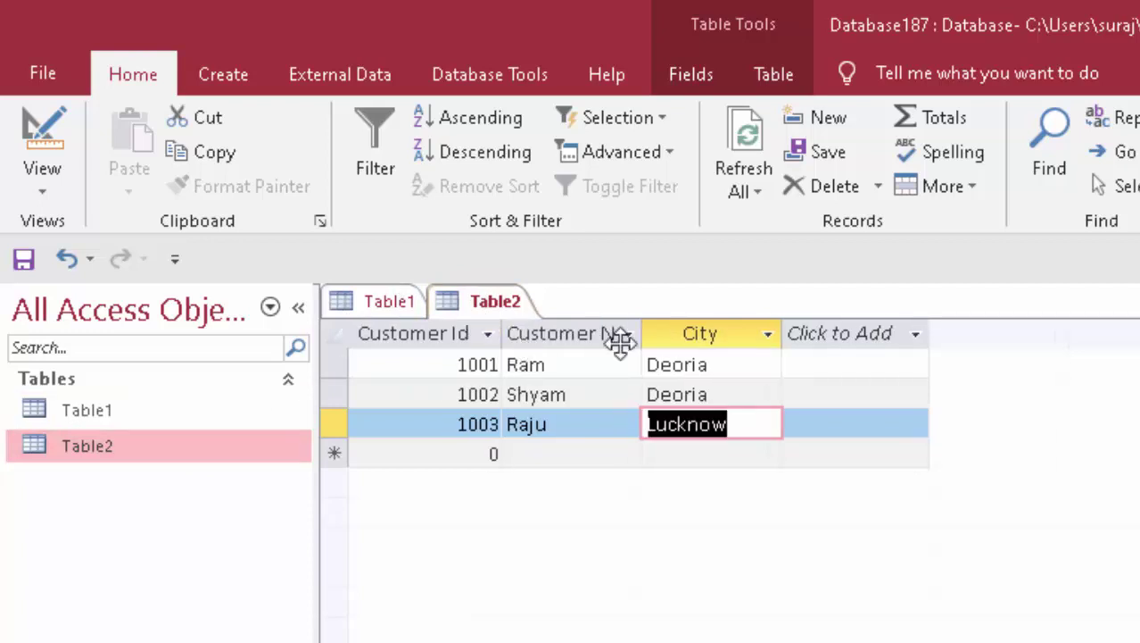
{"action": "left_click", "coordinate": [647, 319]}
{"action": "double_click", "coordinate": [647, 320]}
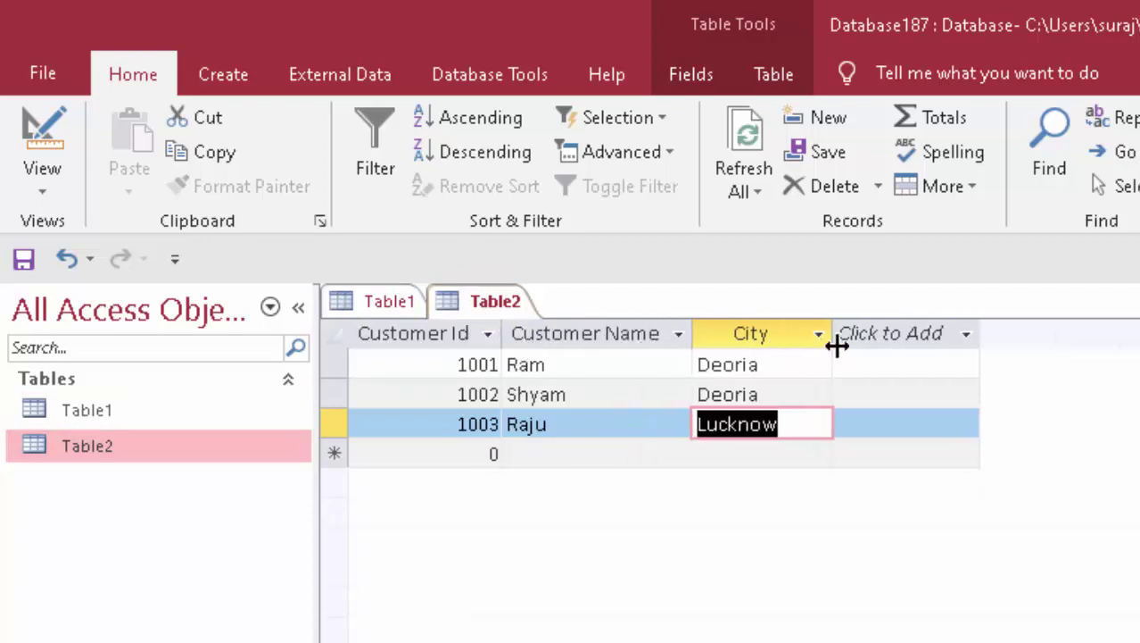
{"action": "left_click", "coordinate": [44, 190]}
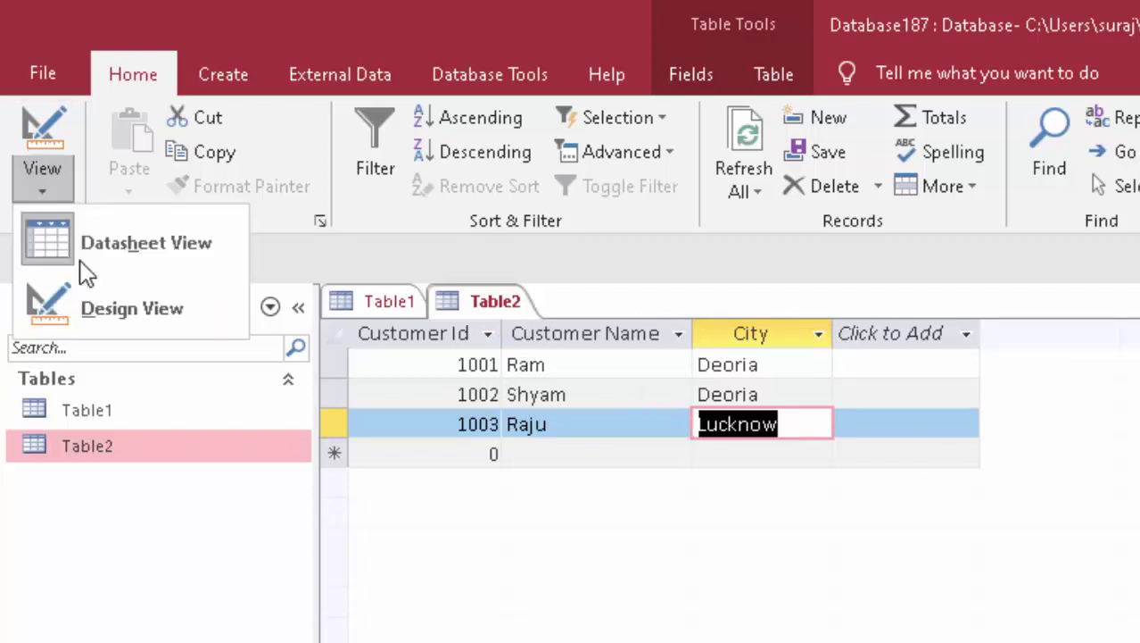
{"action": "left_click", "coordinate": [86, 303]}
Add a Number field named Product Id to Table2 and save the design
{"action": "left_click", "coordinate": [455, 448]}
{"action": "type", "text": "Product Id"}
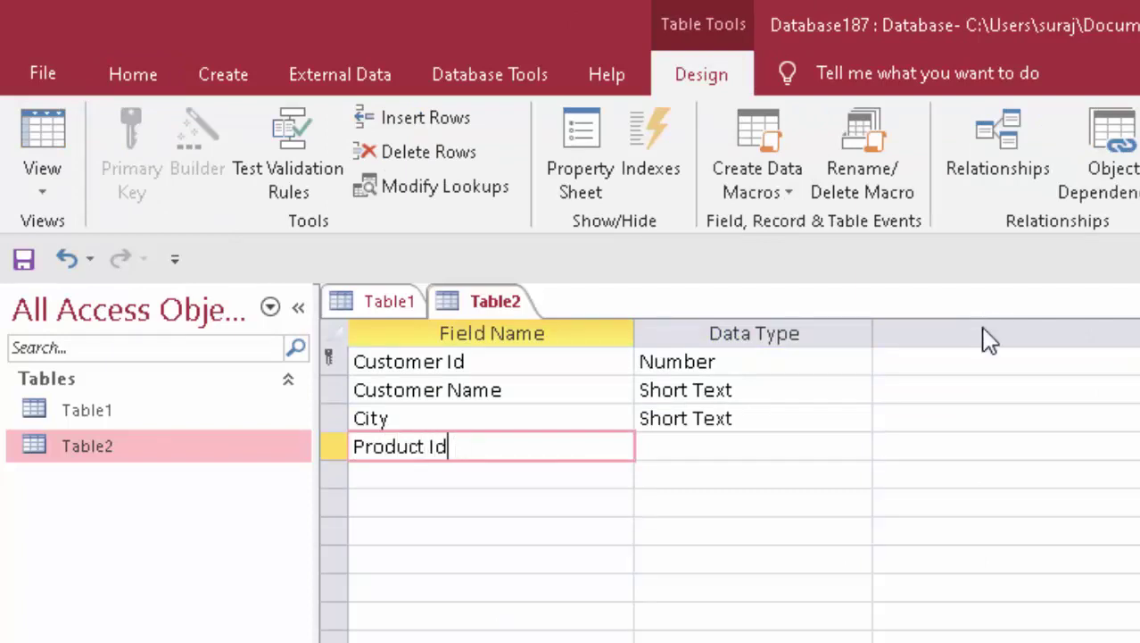
{"action": "left_click", "coordinate": [731, 451]}
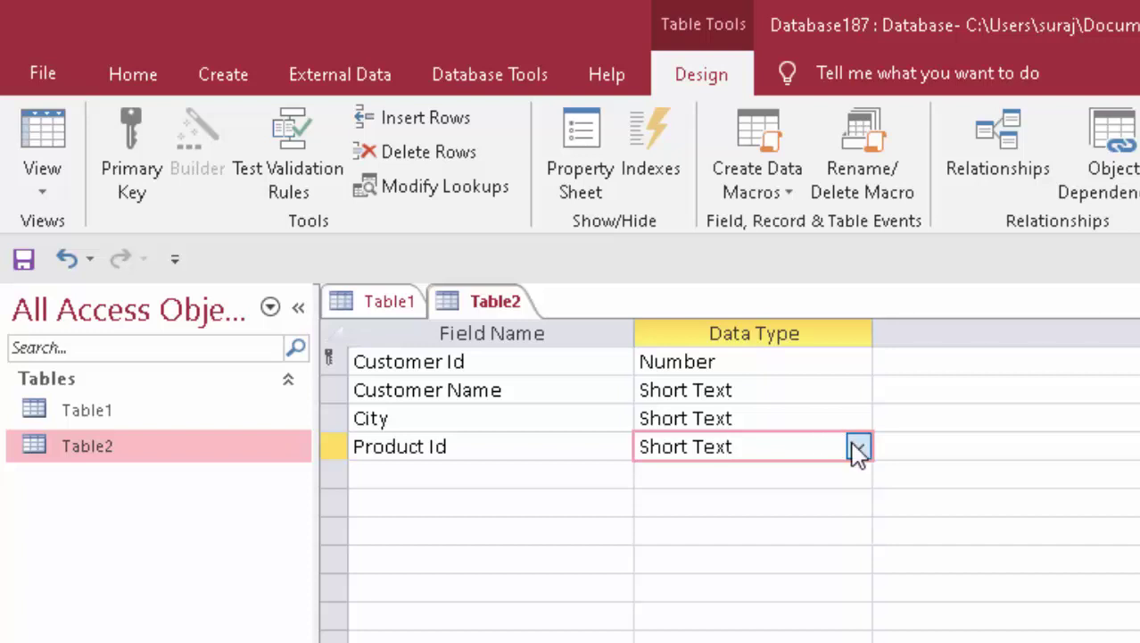
{"action": "left_click", "coordinate": [855, 448]}
{"action": "left_click", "coordinate": [801, 531]}
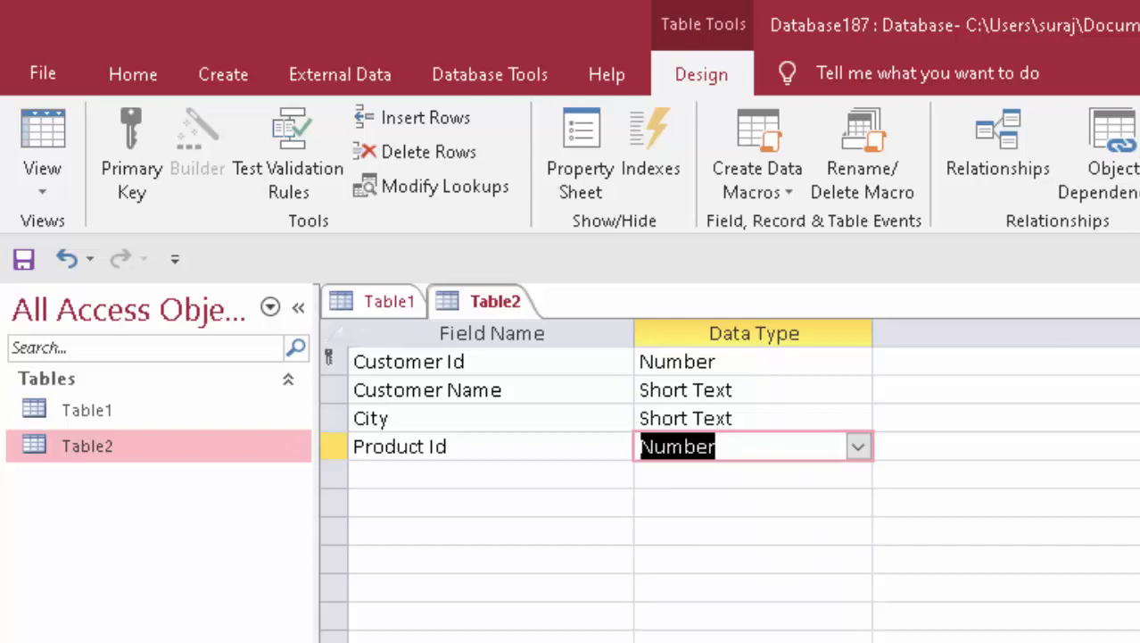
{"action": "left_click", "coordinate": [54, 125]}
{"action": "left_click", "coordinate": [966, 637]}
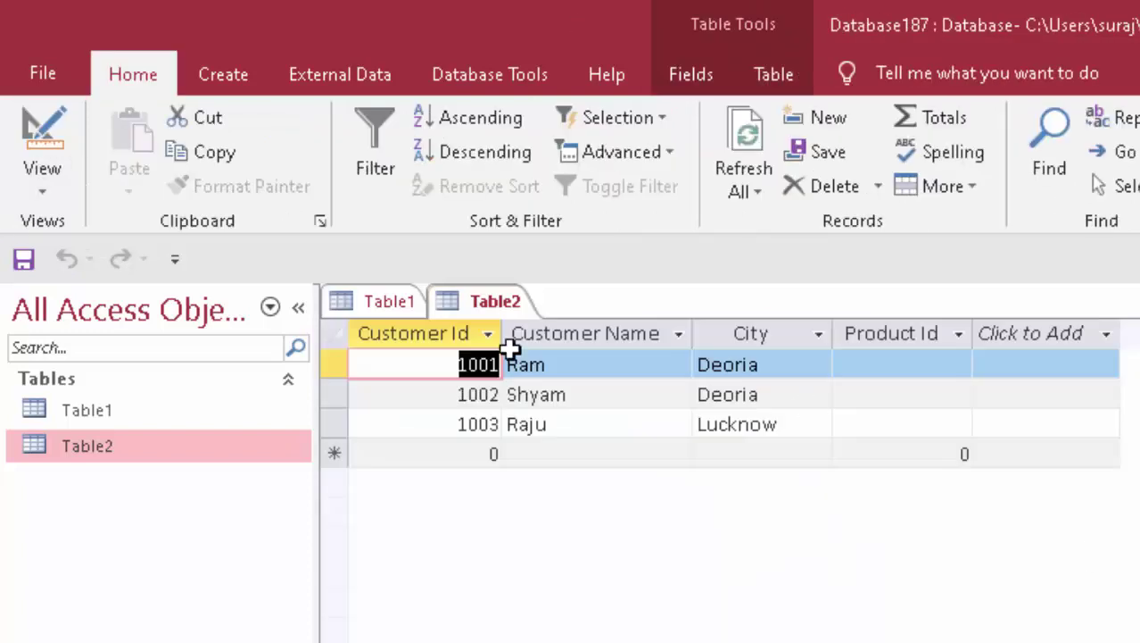
Return to Table2's records to enter Product Ids 1, 2 and 3
{"action": "double_click", "coordinate": [141, 416]}
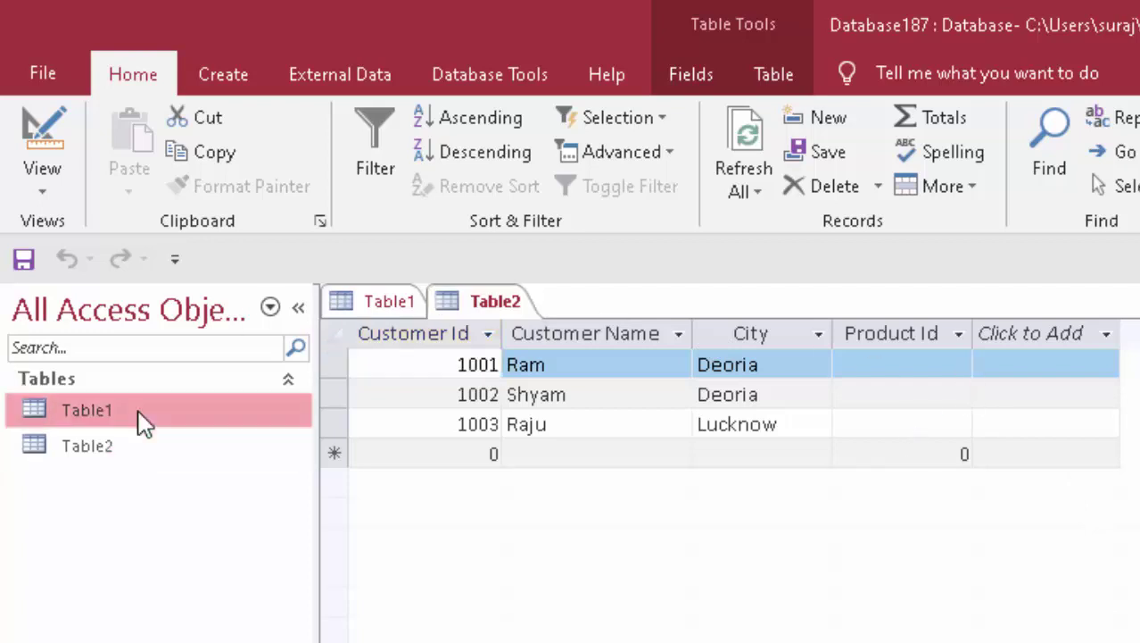
{"action": "double_click", "coordinate": [217, 446]}
{"action": "left_click", "coordinate": [897, 371]}
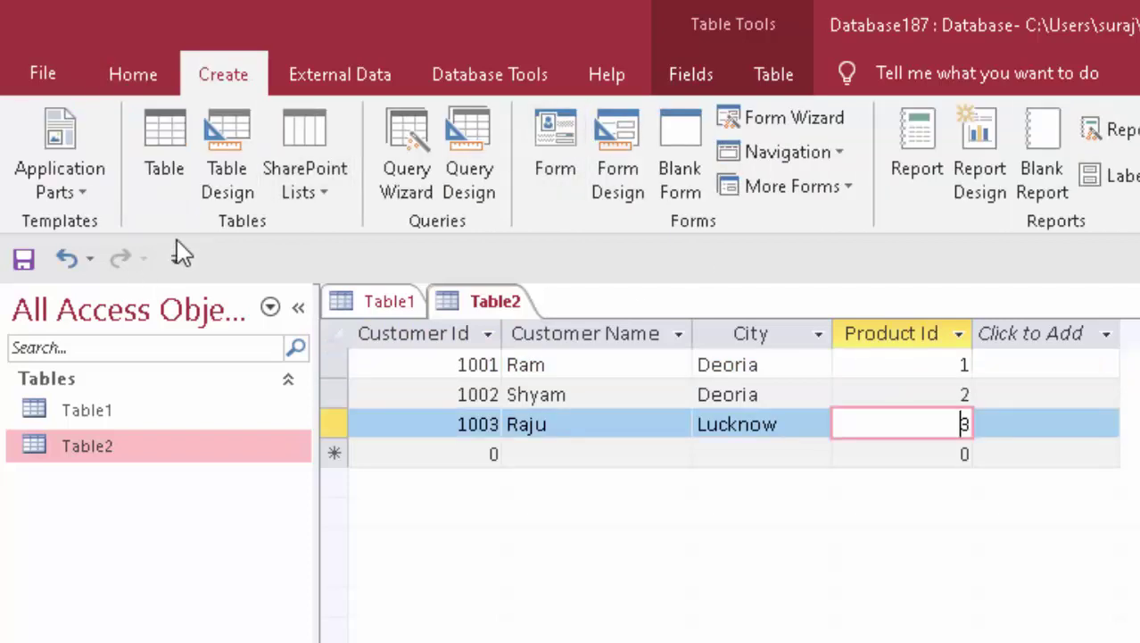
Create Table3 and make its first field Invoice number, a Short Text field
{"action": "left_click", "coordinate": [166, 136]}
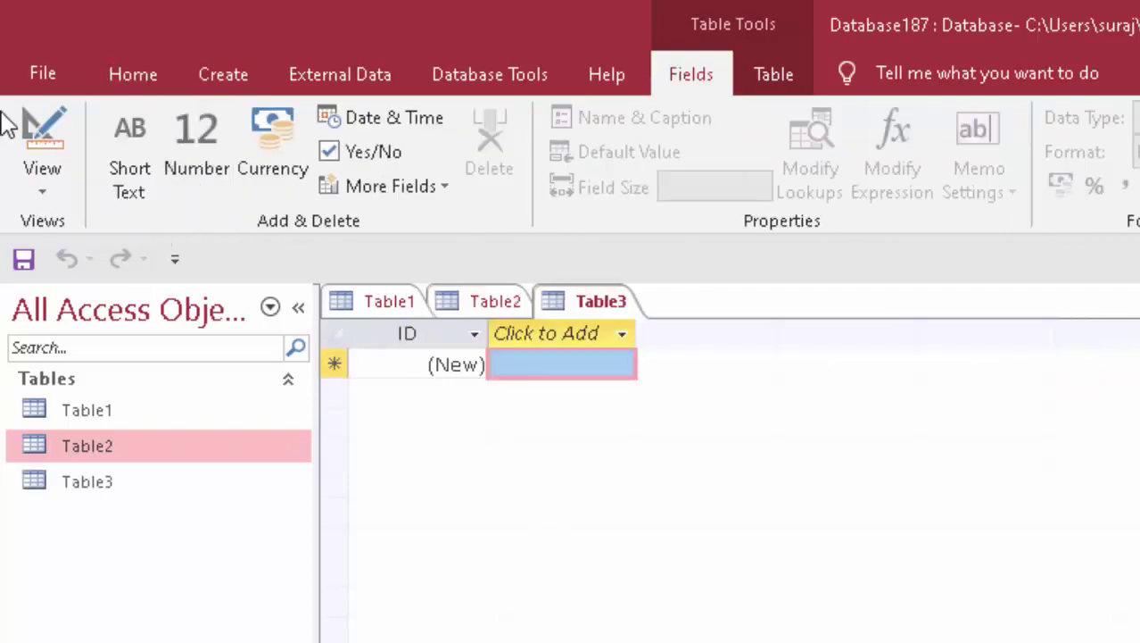
{"action": "left_click", "coordinate": [32, 132]}
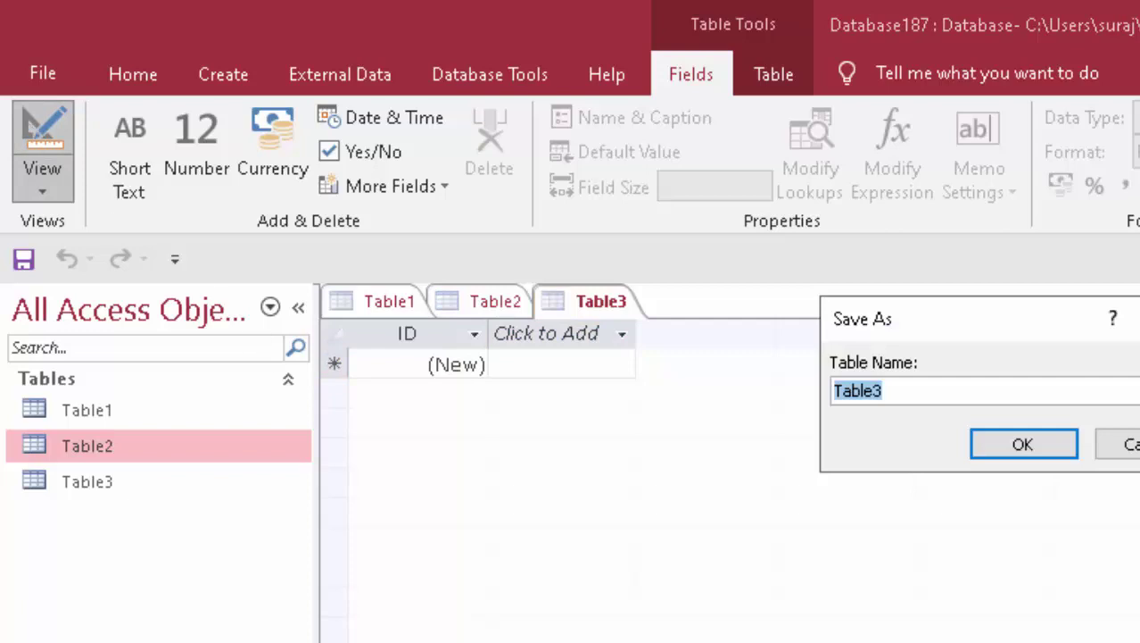
{"action": "left_click", "coordinate": [1023, 444]}
{"action": "type", "text": "Inv"}
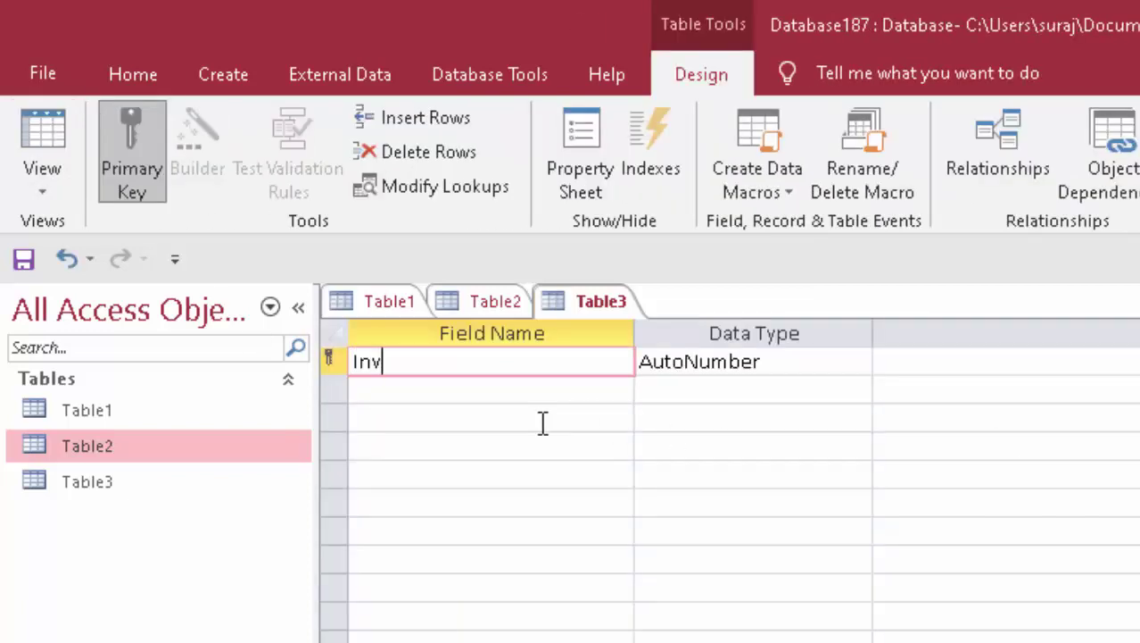
{"action": "type", "text": "oice n"}
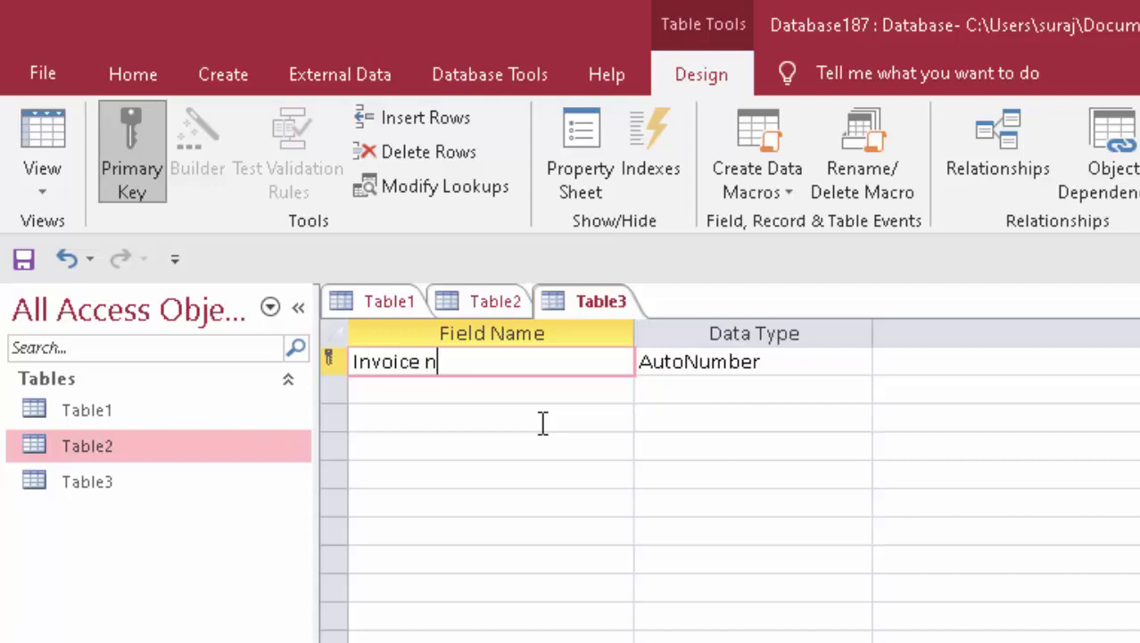
{"action": "type", "text": "umber"}
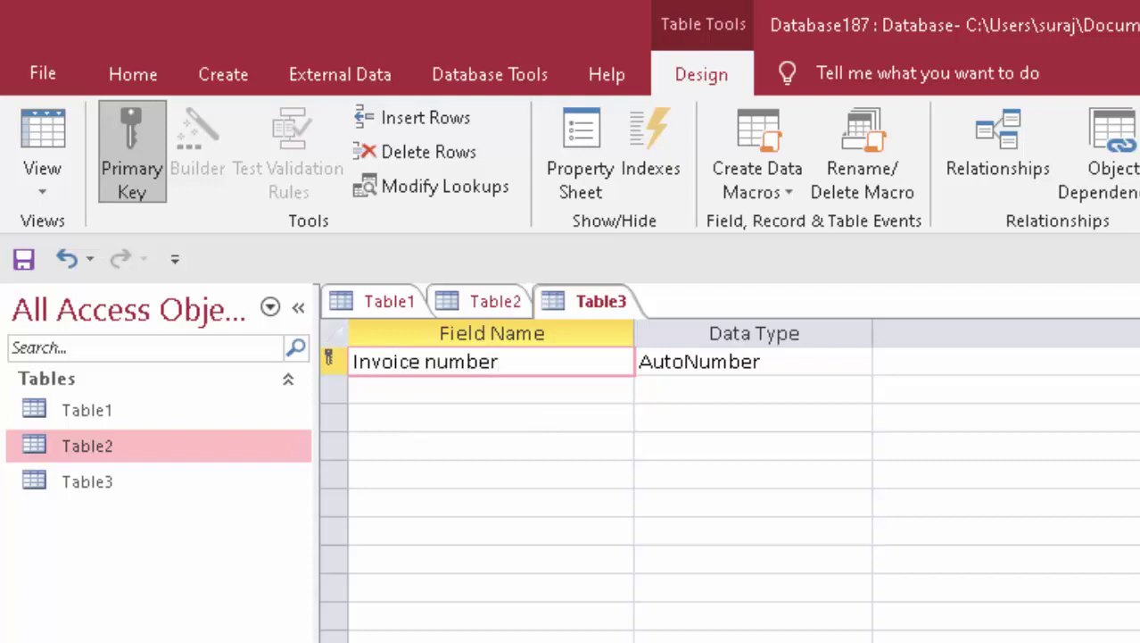
{"action": "key", "text": "F6"}
{"action": "key", "text": "F6"}
{"action": "left_click", "coordinate": [802, 362]}
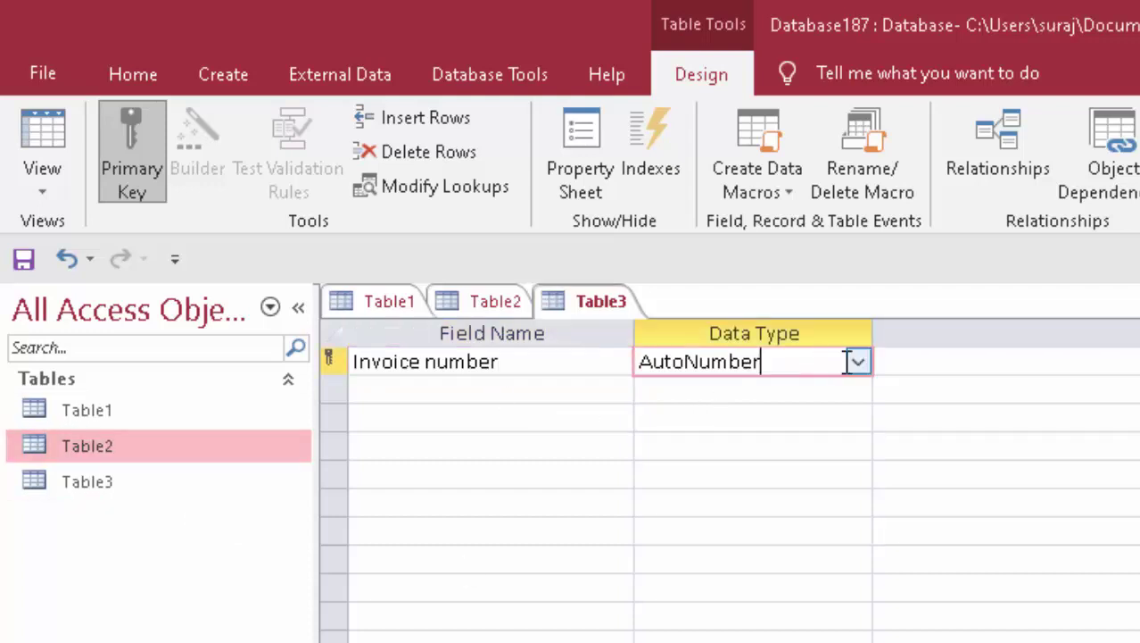
{"action": "left_click", "coordinate": [857, 361]}
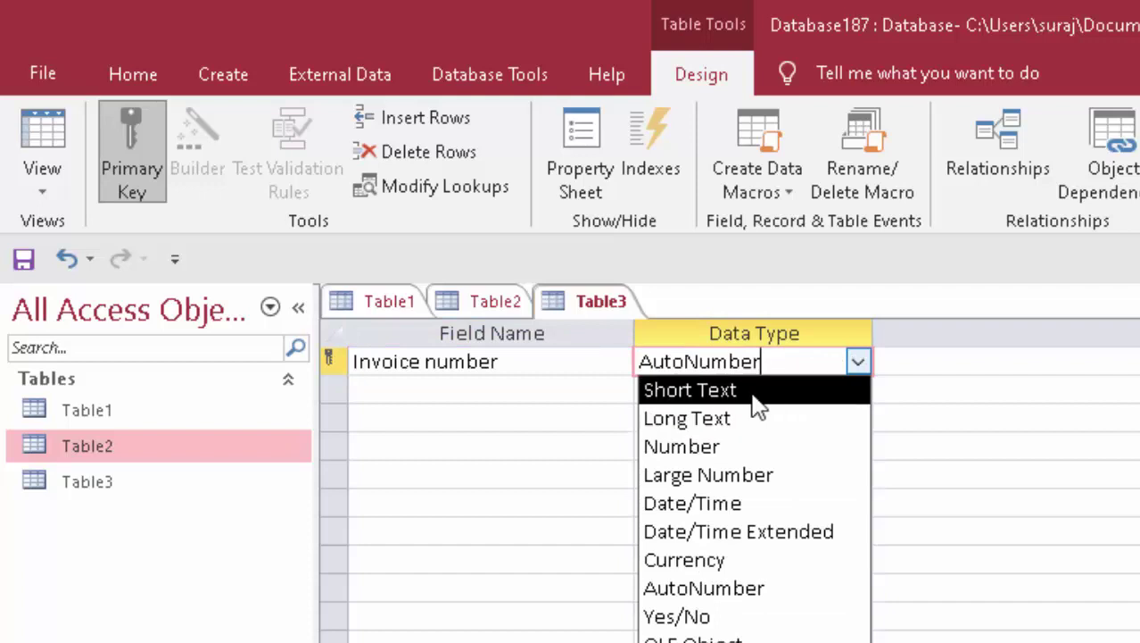
{"action": "left_click", "coordinate": [797, 393]}
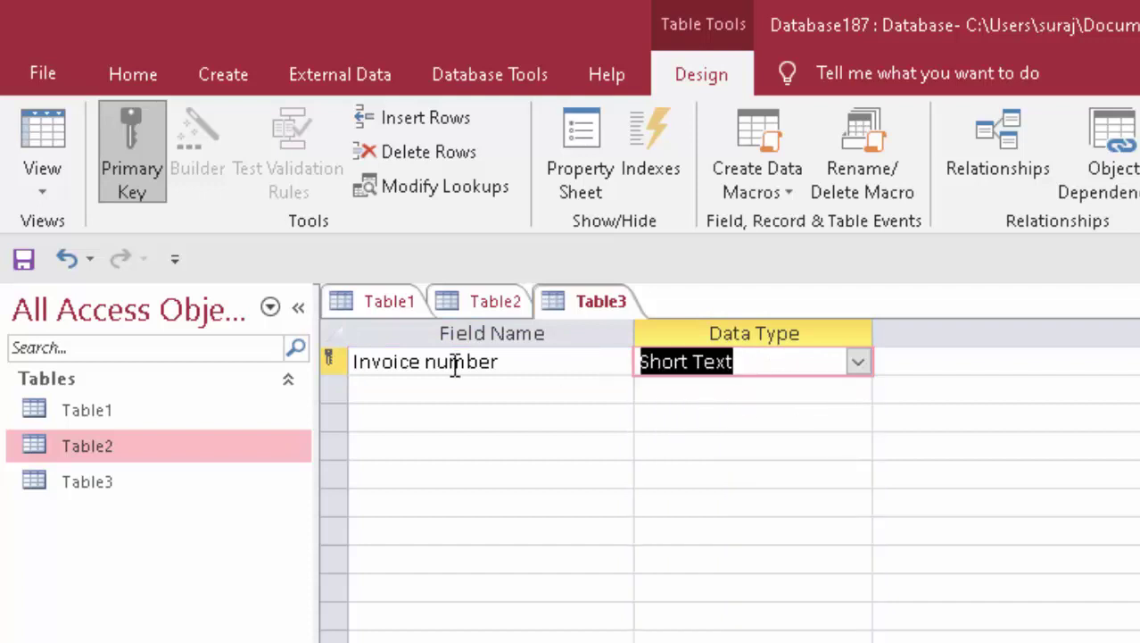
Add Product Id and Customer Id as Number fields to Table3
{"action": "left_click", "coordinate": [415, 390]}
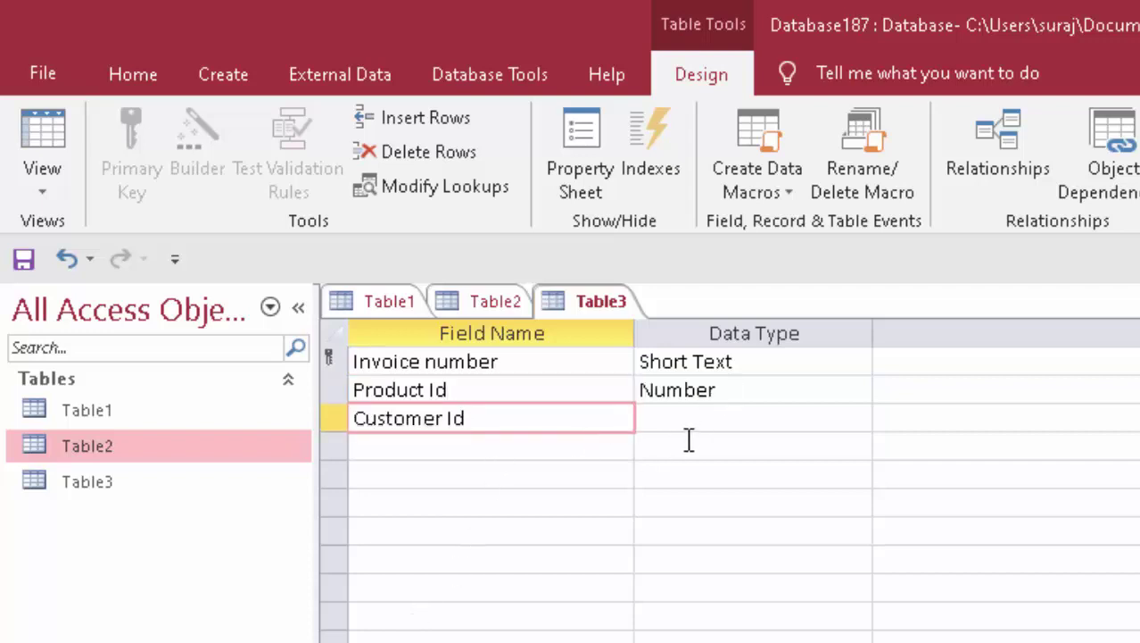
{"action": "left_click", "coordinate": [703, 419]}
{"action": "left_click", "coordinate": [858, 416]}
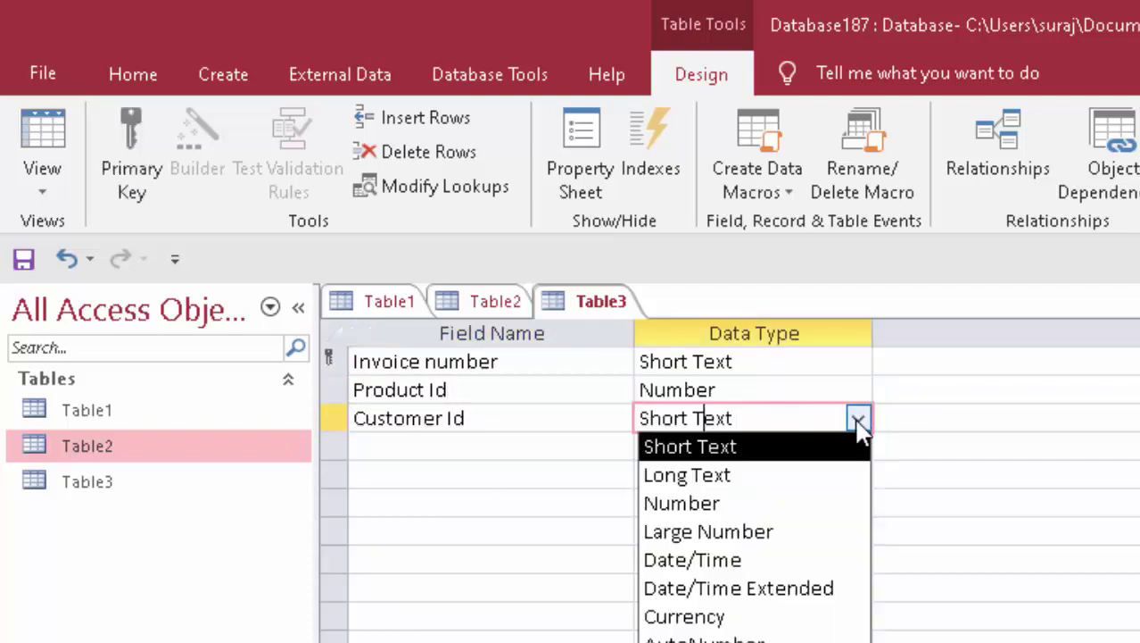
{"action": "left_click", "coordinate": [804, 505]}
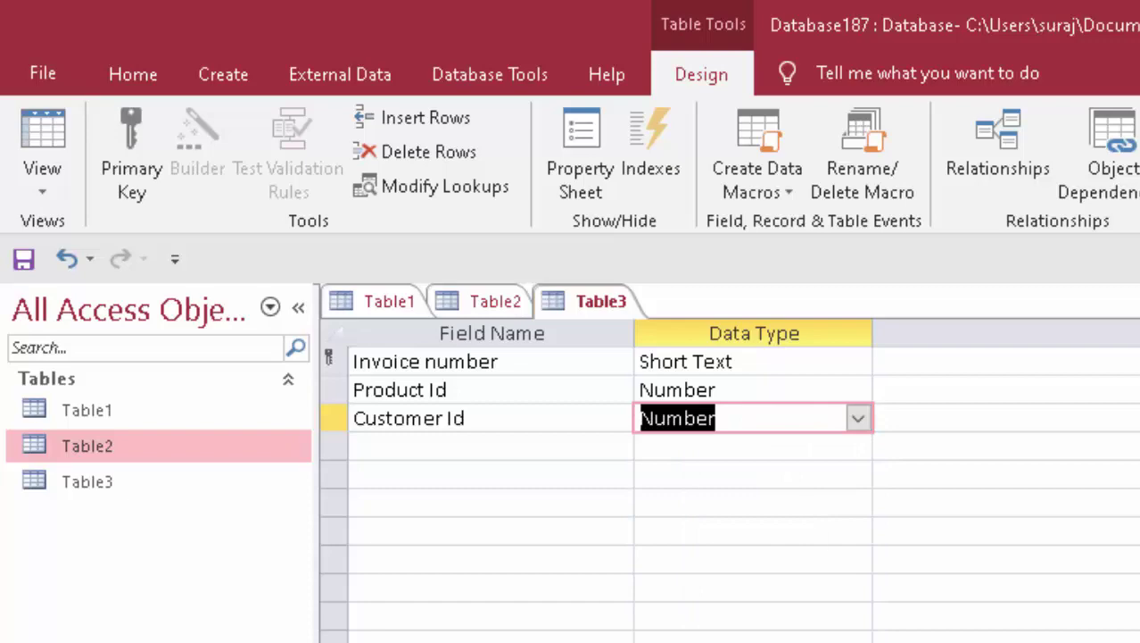
{"action": "left_click", "coordinate": [25, 125]}
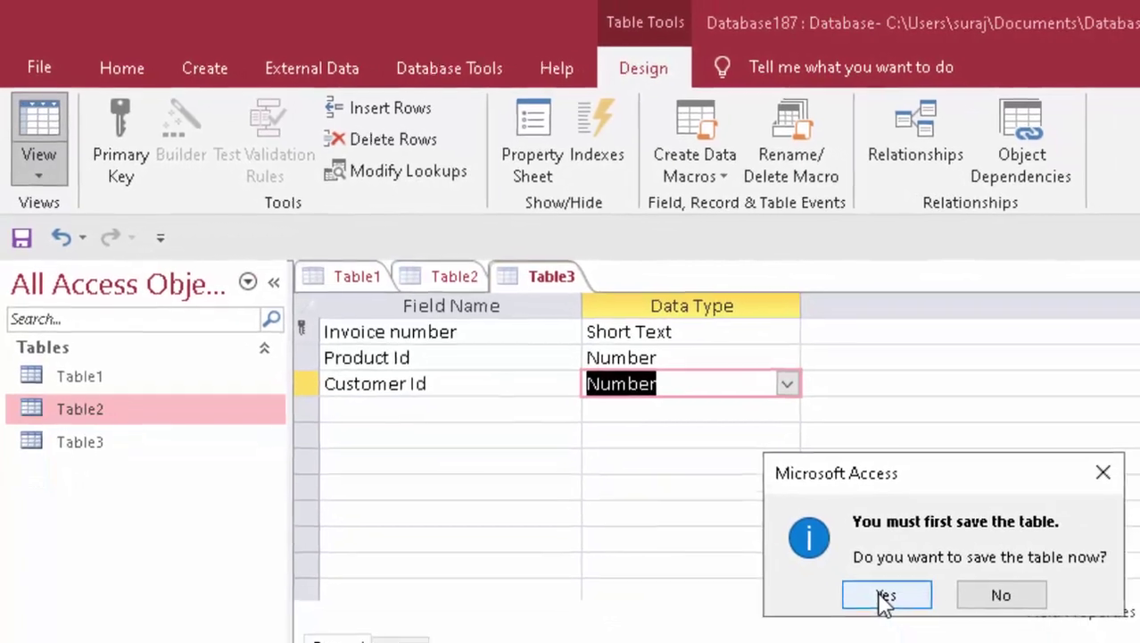
Enter invoice records A1001/1/1001, A1002/2/1003 and A1003/3/1004 into Table3's datasheet
{"action": "left_click", "coordinate": [943, 631]}
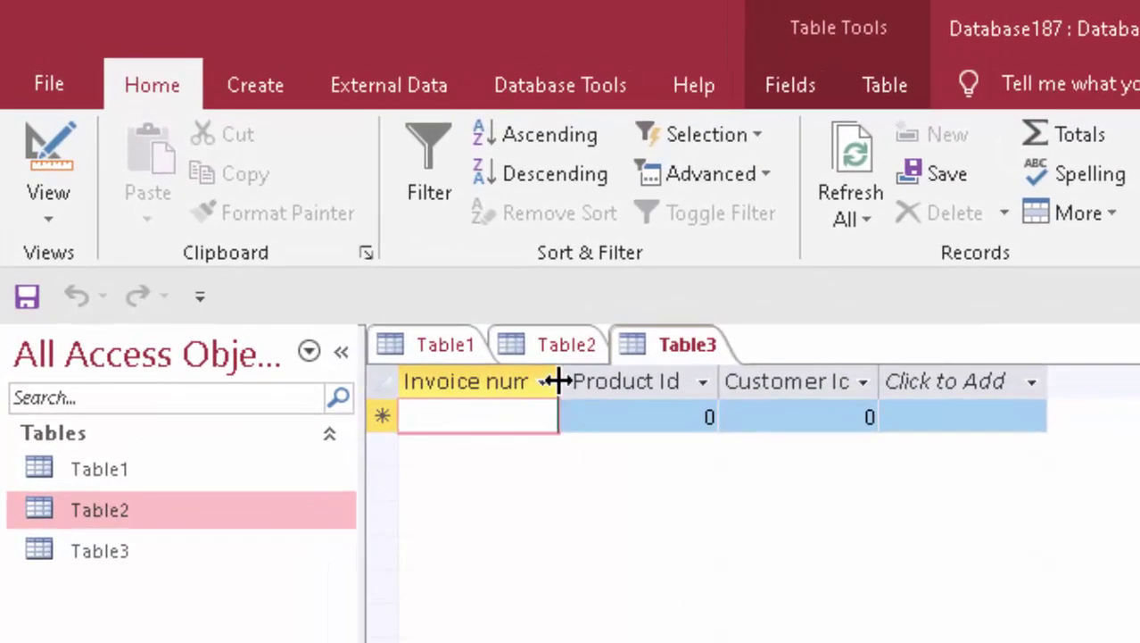
{"action": "double_click", "coordinate": [558, 381]}
{"action": "type", "text": "A"}
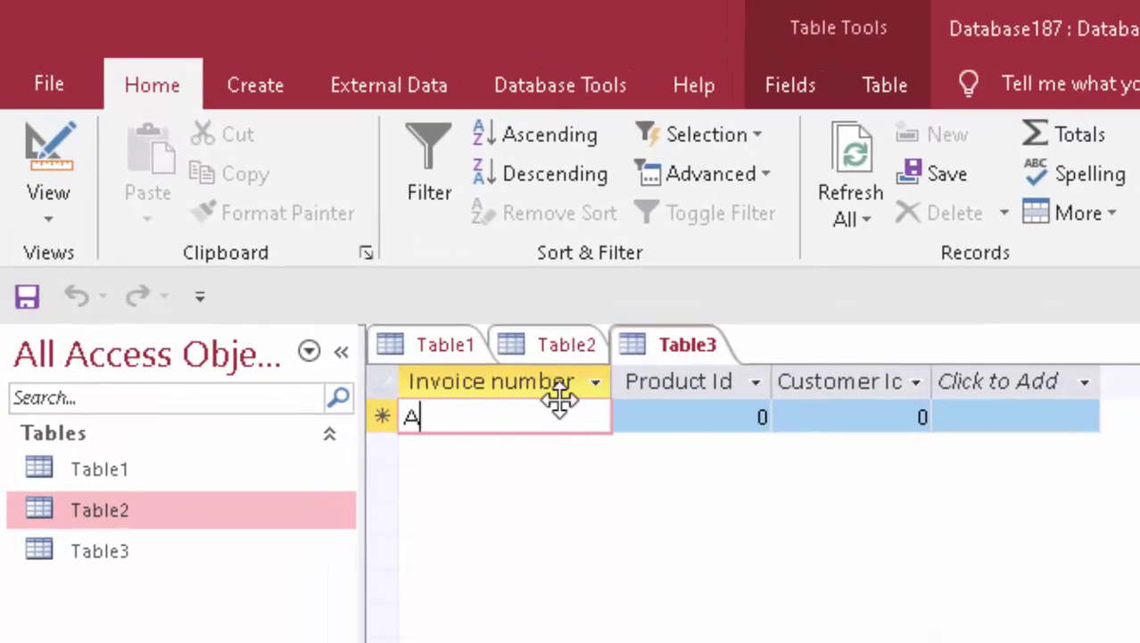
{"action": "type", "text": "100"}
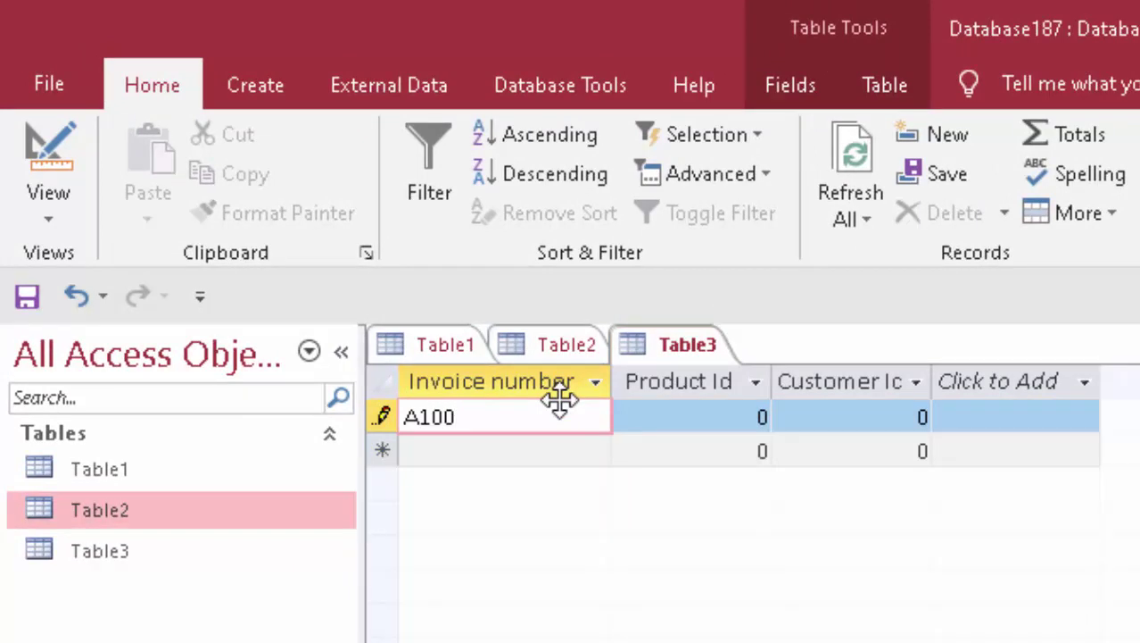
{"action": "type", "text": "1"}
{"action": "key", "text": "Tab"}
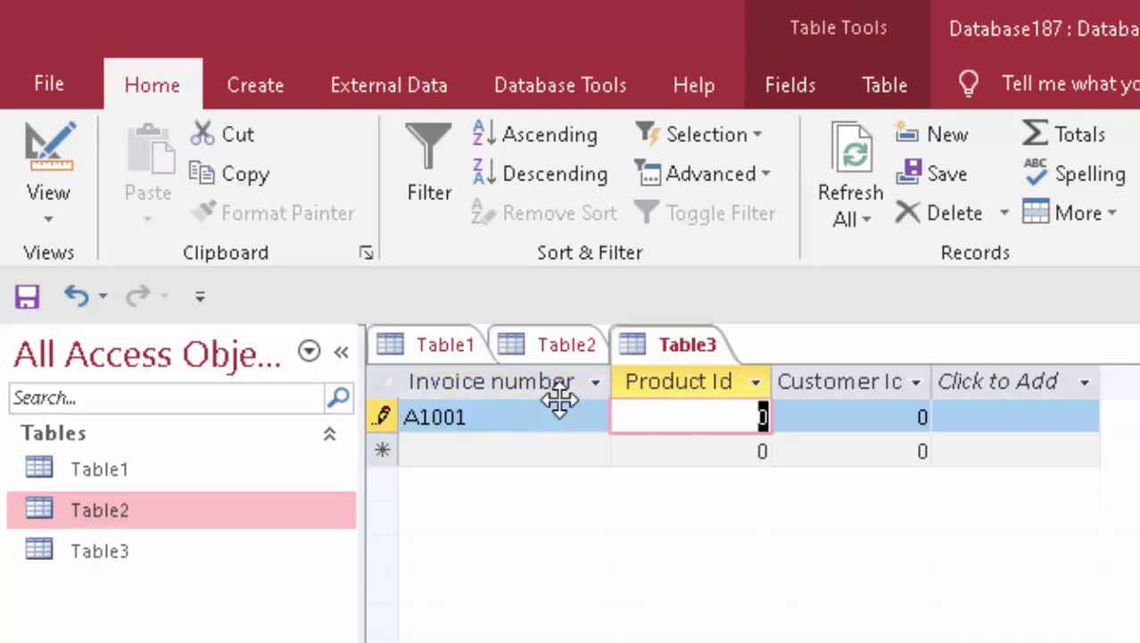
{"action": "type", "text": "1"}
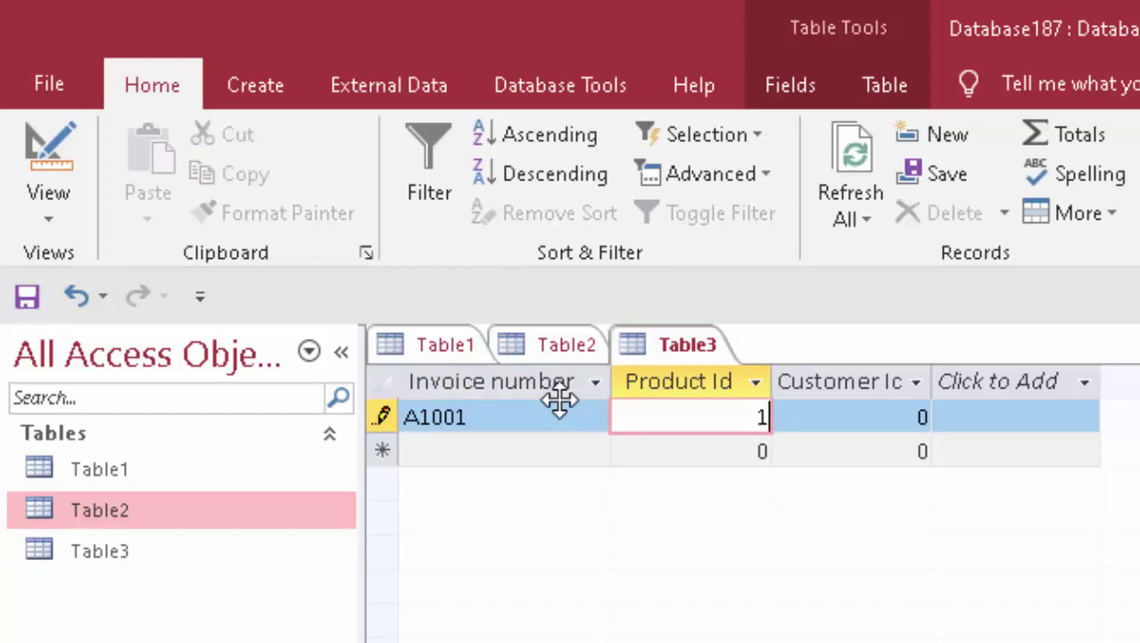
{"action": "key", "text": "Tab"}
{"action": "type", "text": "1"}
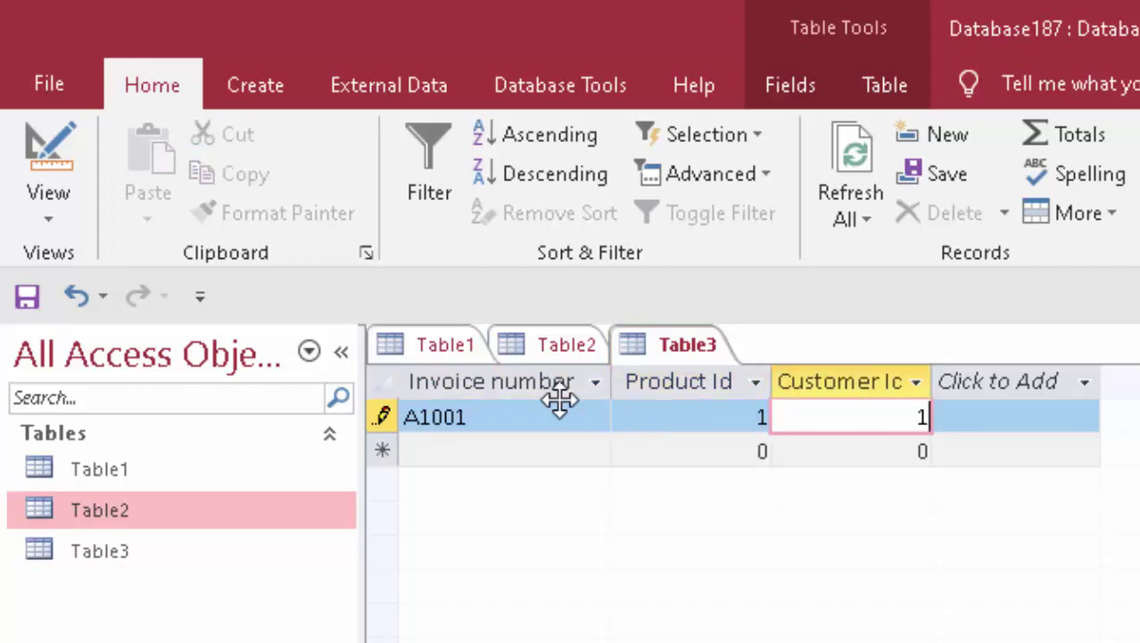
{"action": "type", "text": "001"}
{"action": "key", "text": "Tab"}
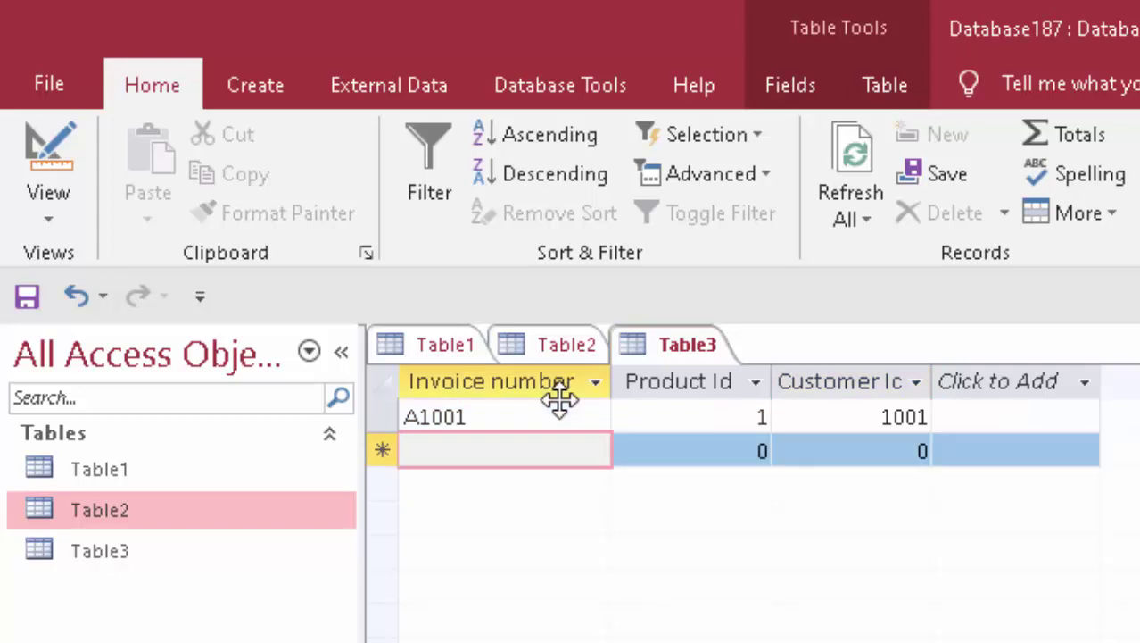
{"action": "type", "text": "A"}
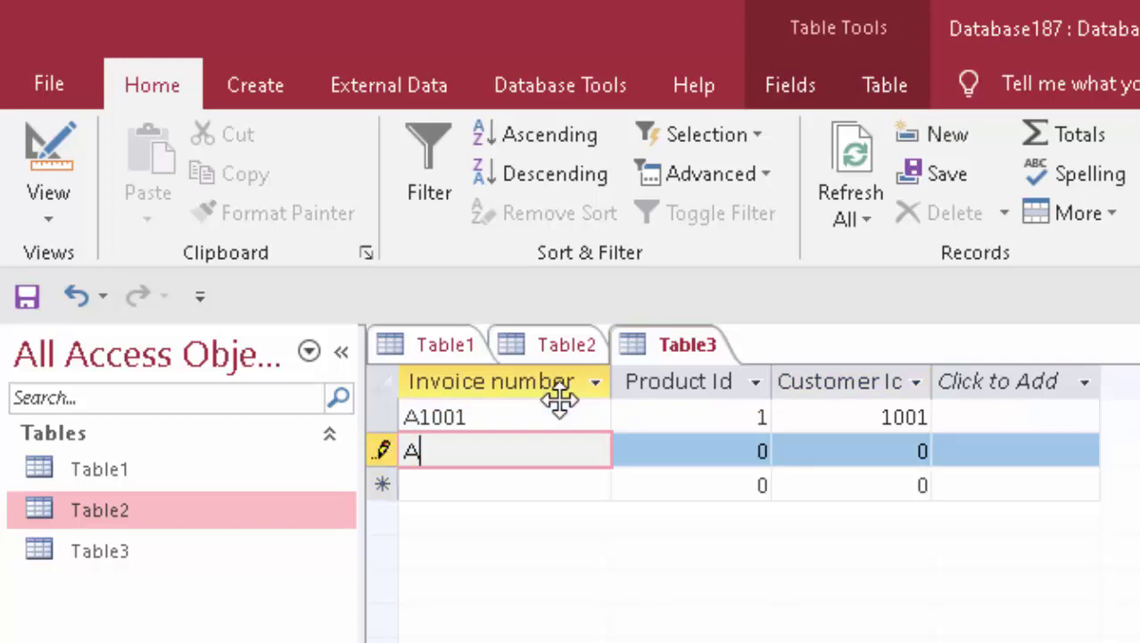
{"action": "type", "text": "1002\t2\t1003\tA1003\t3\t1004"}
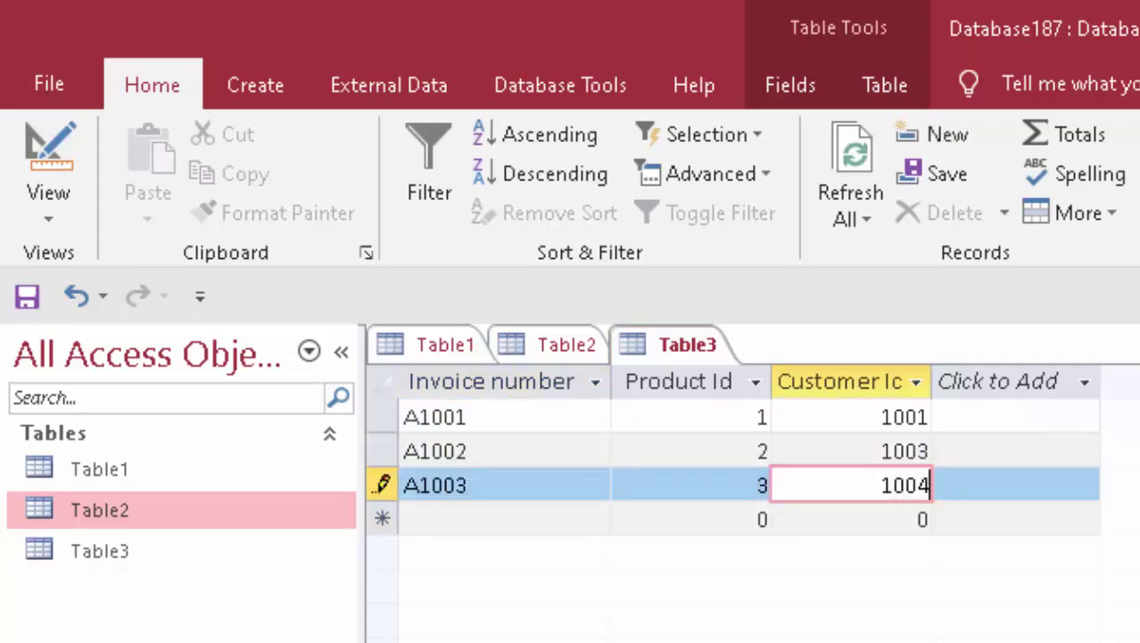
{"action": "left_click", "coordinate": [26, 297]}
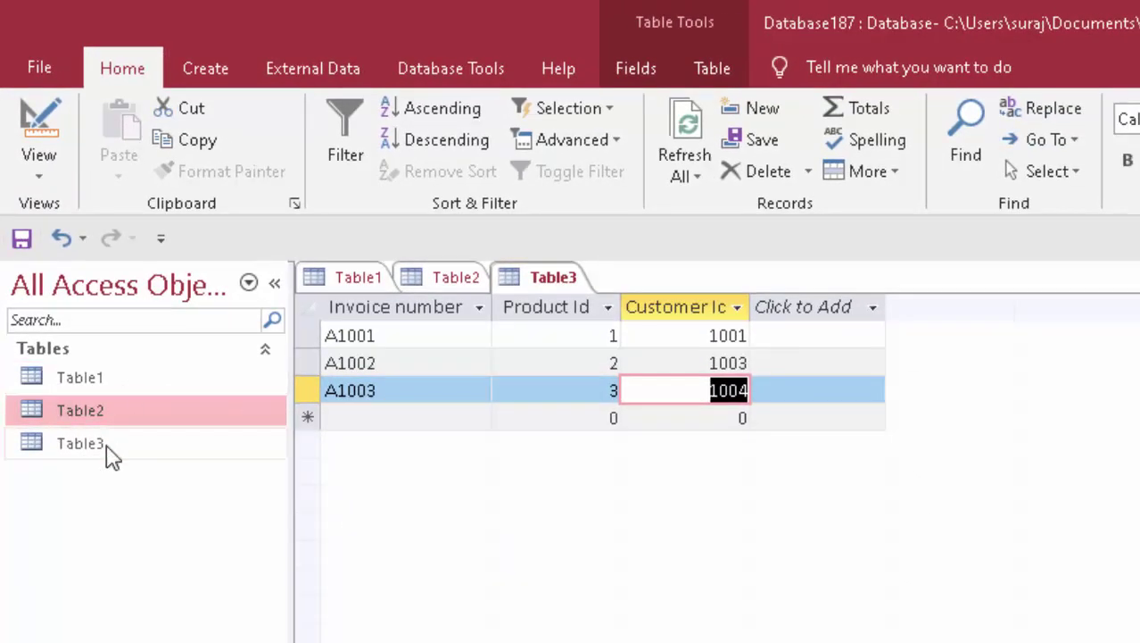
Open the Table2 and Table1 datasheets
{"action": "left_click", "coordinate": [104, 450]}
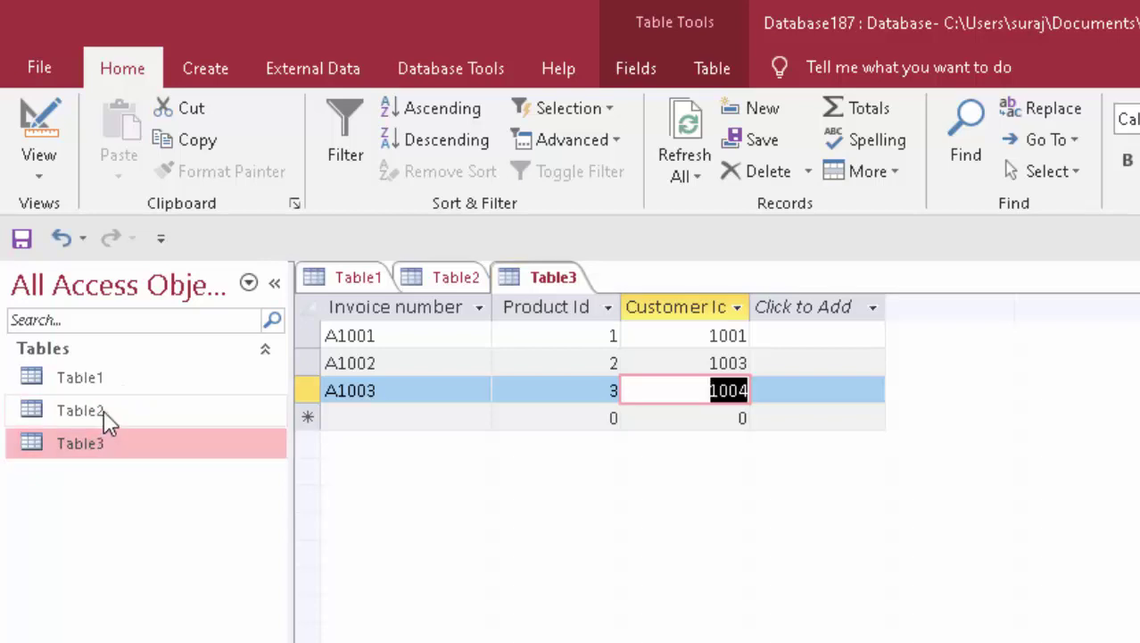
{"action": "double_click", "coordinate": [106, 417]}
{"action": "double_click", "coordinate": [112, 384]}
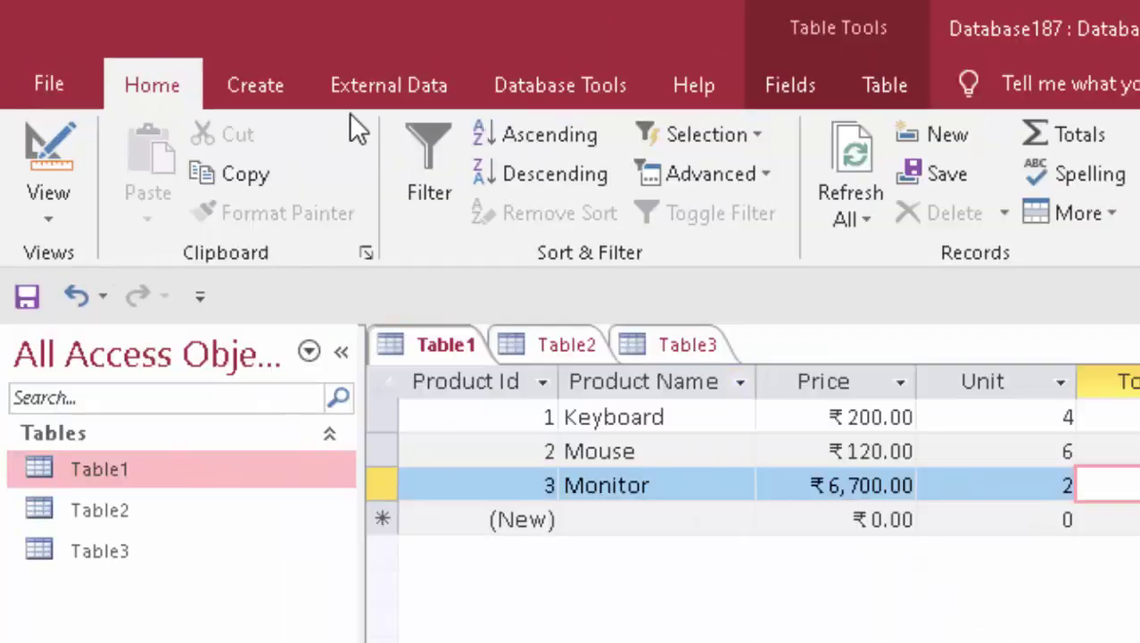
Open Relationships and add Table1, Table2 and Table3 to the layout
{"action": "left_click", "coordinate": [537, 86]}
{"action": "left_click", "coordinate": [450, 146]}
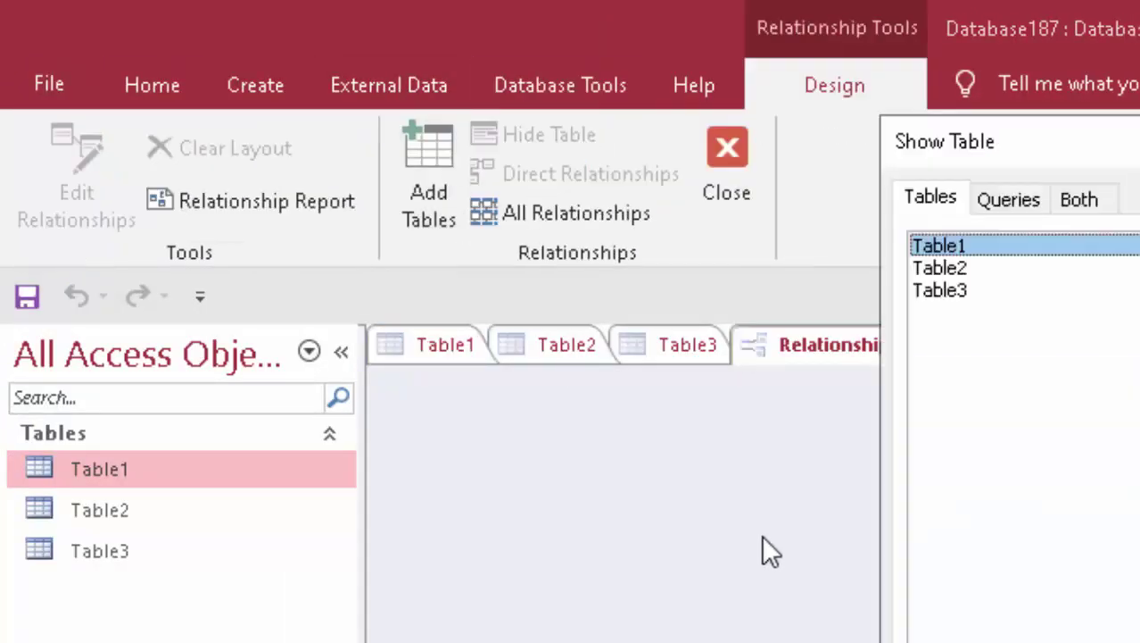
{"action": "left_click", "coordinate": [741, 575]}
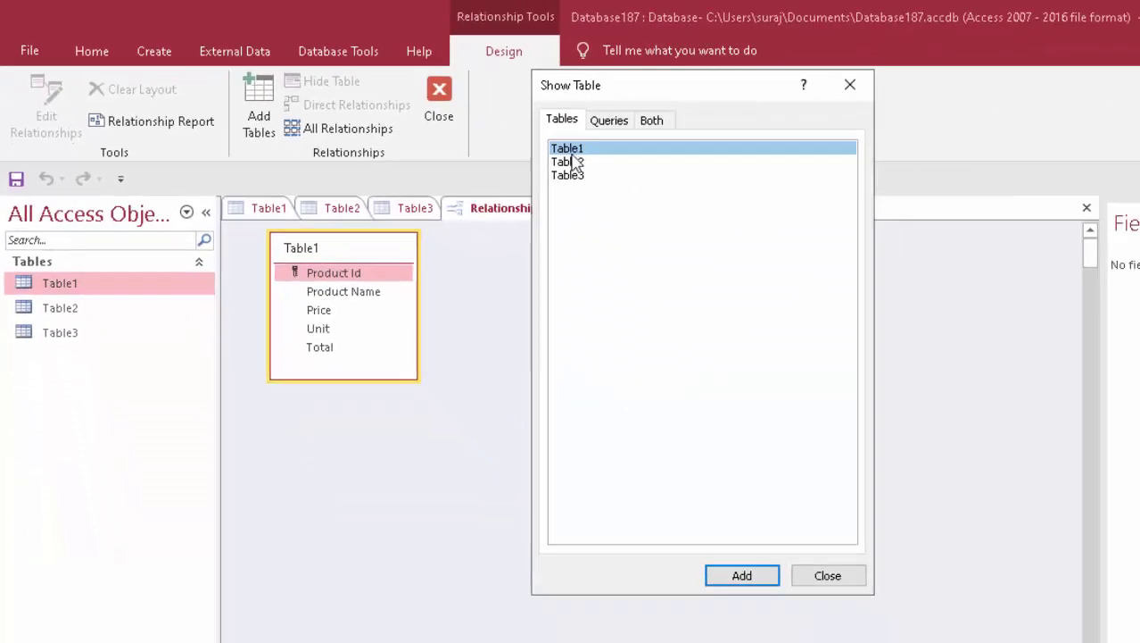
{"action": "left_click", "coordinate": [576, 161]}
{"action": "left_click", "coordinate": [775, 575]}
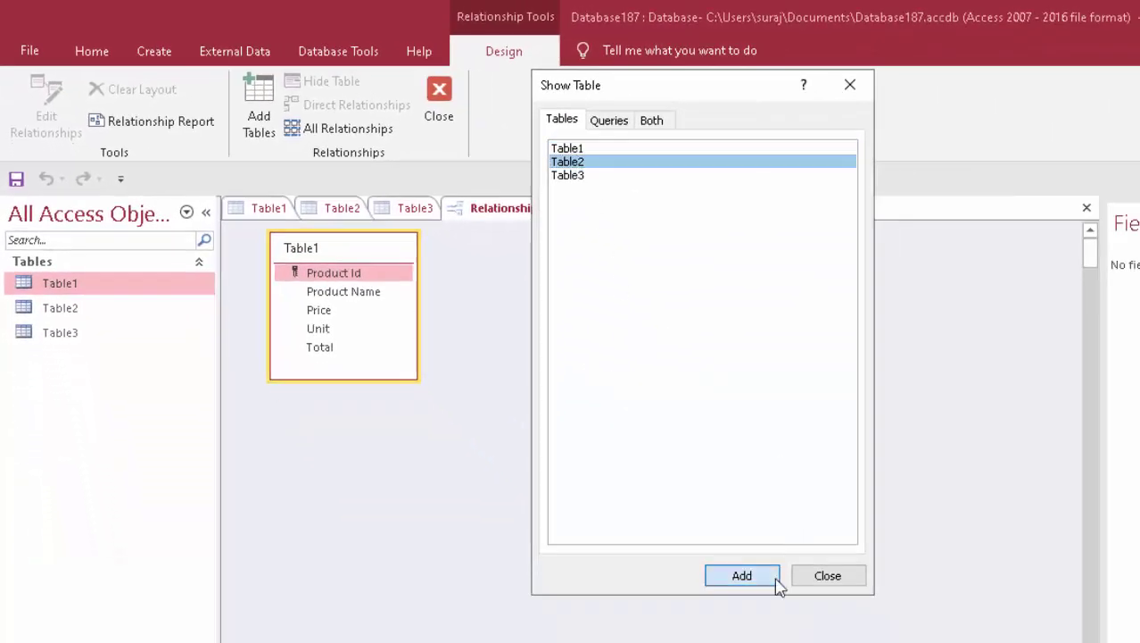
{"action": "left_click", "coordinate": [564, 175]}
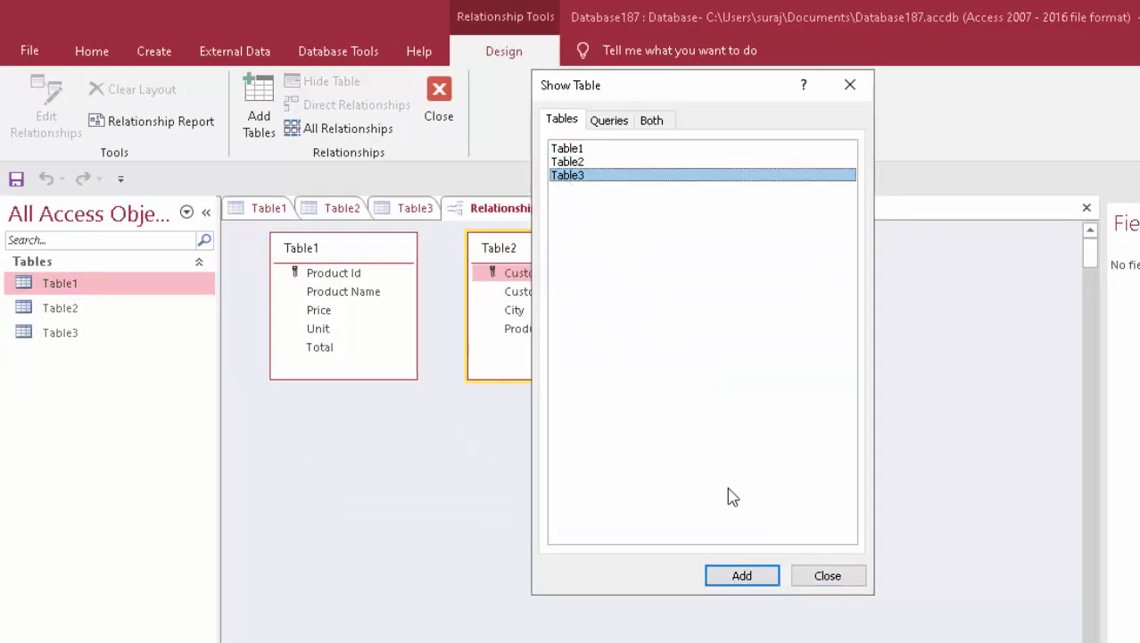
{"action": "left_click", "coordinate": [752, 580]}
{"action": "left_click", "coordinate": [817, 576]}
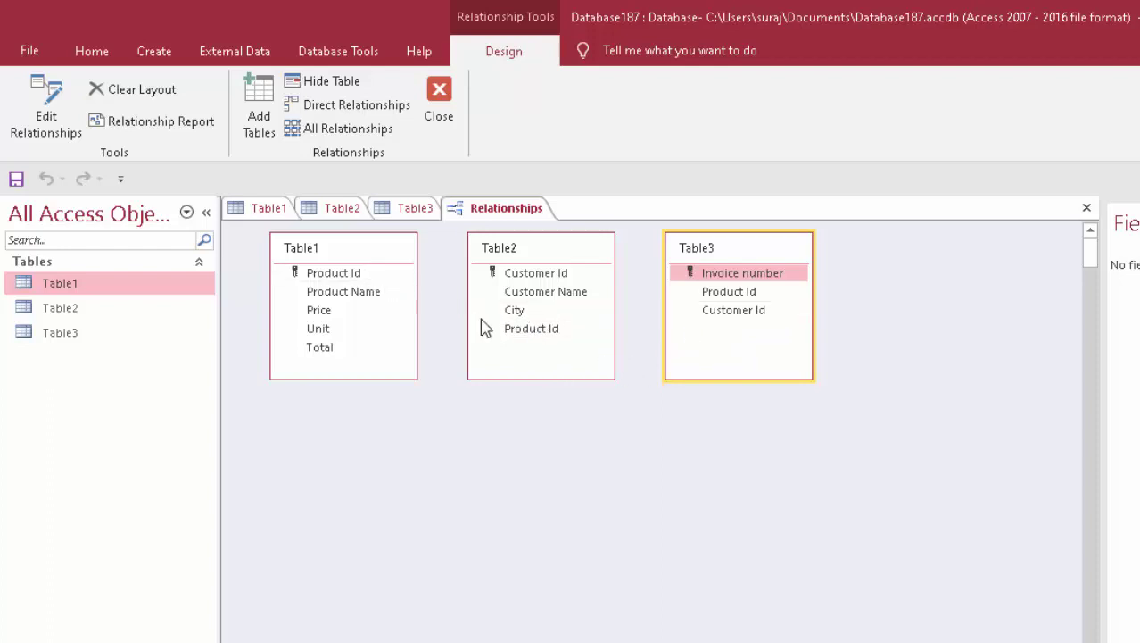
Draw a first Product Id link from Table1 with referential integrity enforced
{"action": "left_click_drag", "start_coordinate": [370, 280], "coordinate": [663, 325]}
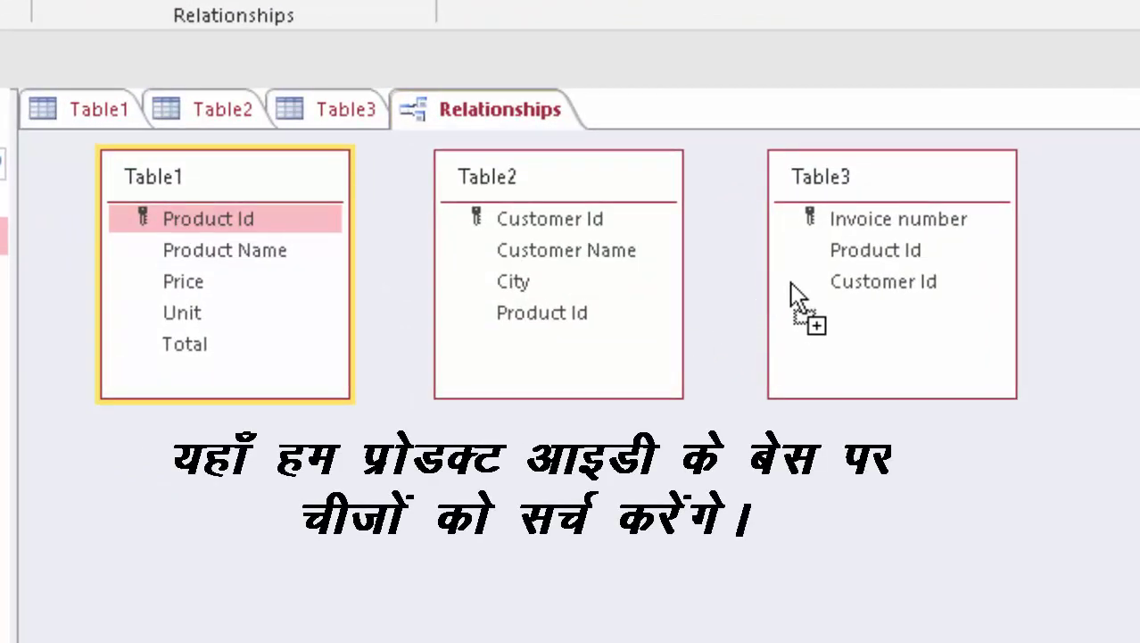
{"action": "mouse_move", "coordinate": [767, 307]}
{"action": "left_mouse_down"}
{"action": "mouse_move", "coordinate": [812, 271]}
{"action": "mouse_move", "coordinate": [585, 314]}
{"action": "left_mouse_up"}
{"action": "left_click", "coordinate": [579, 293]}
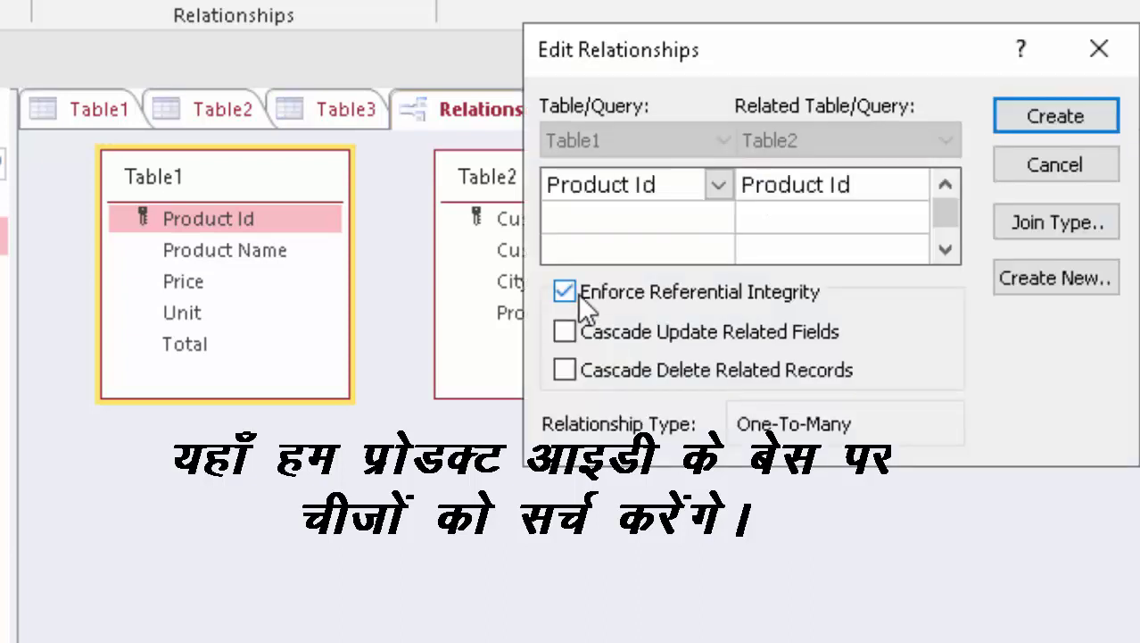
{"action": "left_click", "coordinate": [1066, 116]}
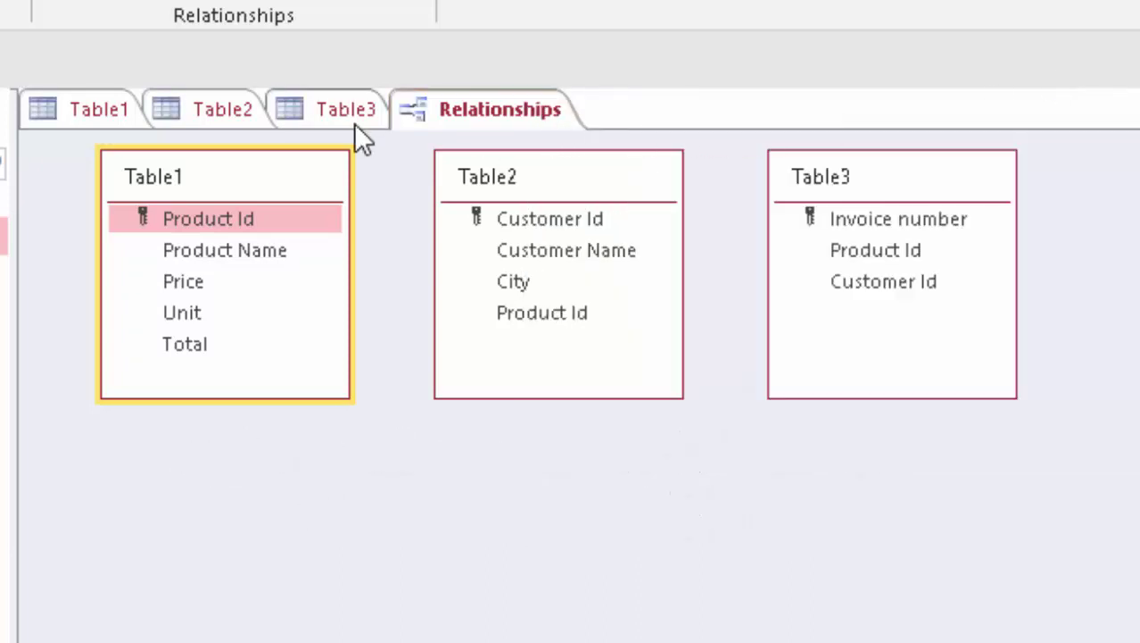
Close the Table3, Table2 and Table1 datasheets
{"action": "right_click", "coordinate": [333, 108]}
{"action": "left_click", "coordinate": [426, 176]}
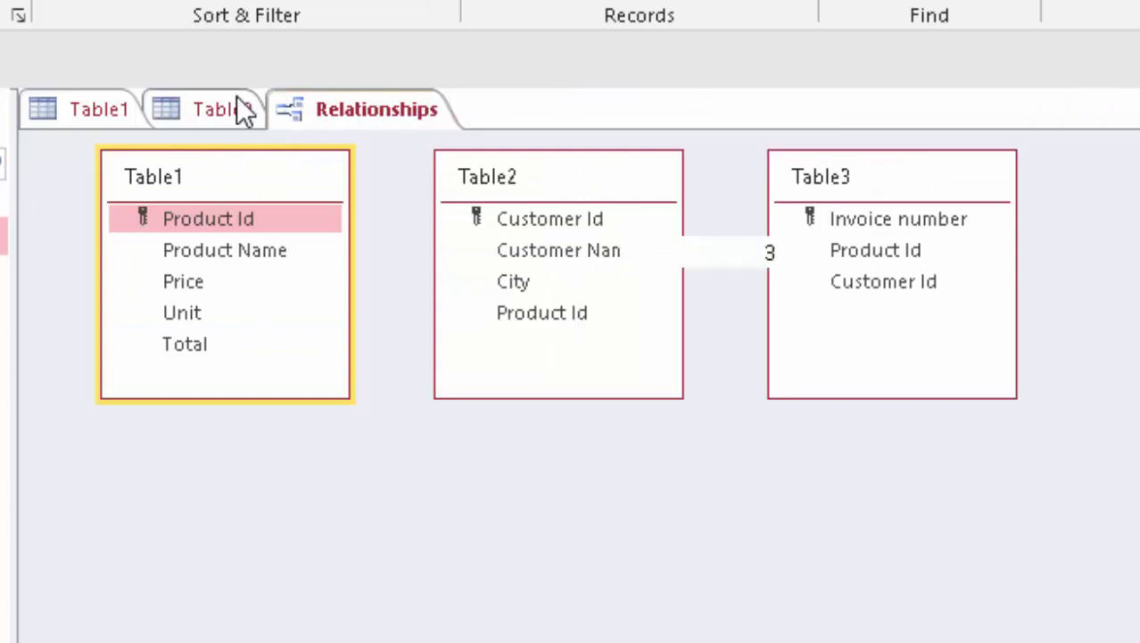
{"action": "right_click", "coordinate": [237, 99]}
{"action": "left_click", "coordinate": [300, 154]}
{"action": "right_click", "coordinate": [113, 100]}
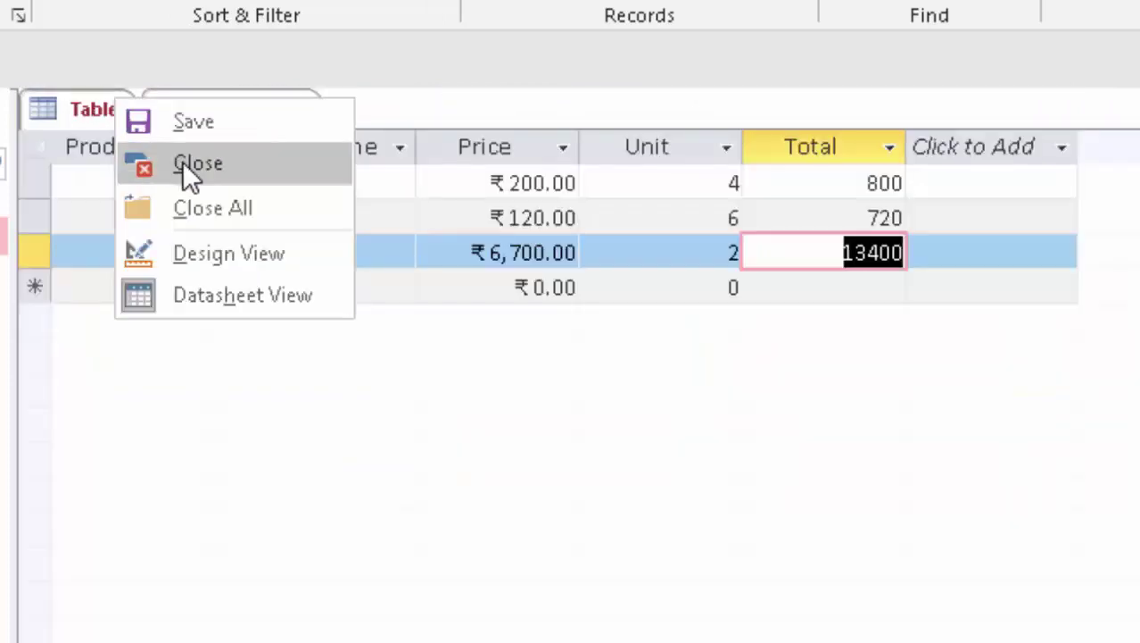
{"action": "left_click", "coordinate": [191, 164]}
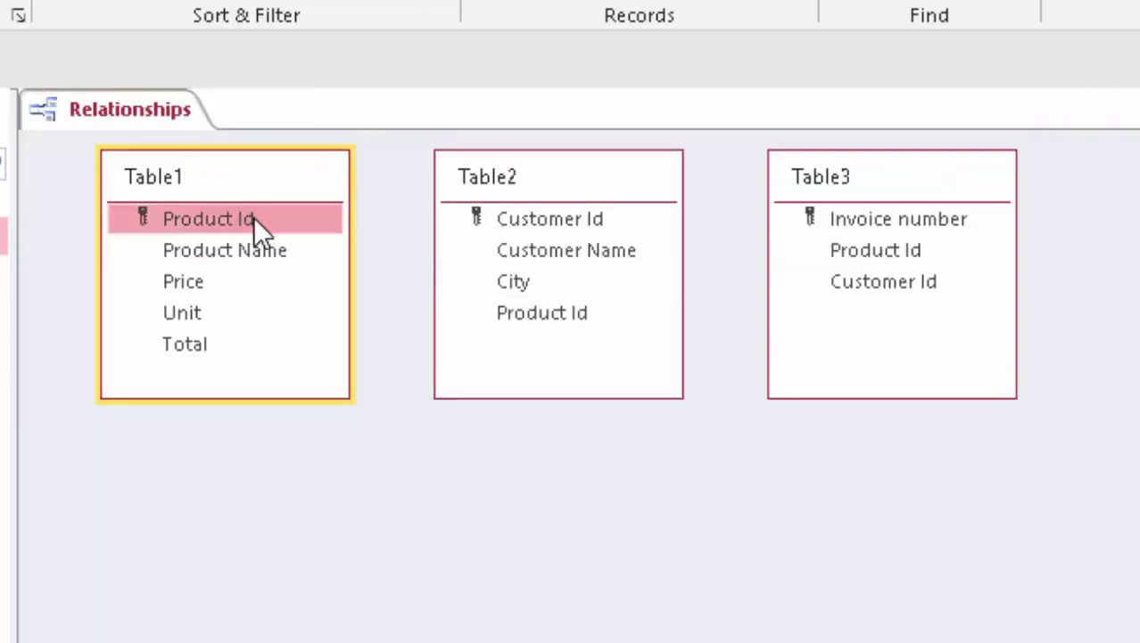
Link Table1's Product Id one-to-many to Table2's, enforcing integrity with cascading deletes
{"action": "left_click_drag", "start_coordinate": [254, 217], "coordinate": [525, 316]}
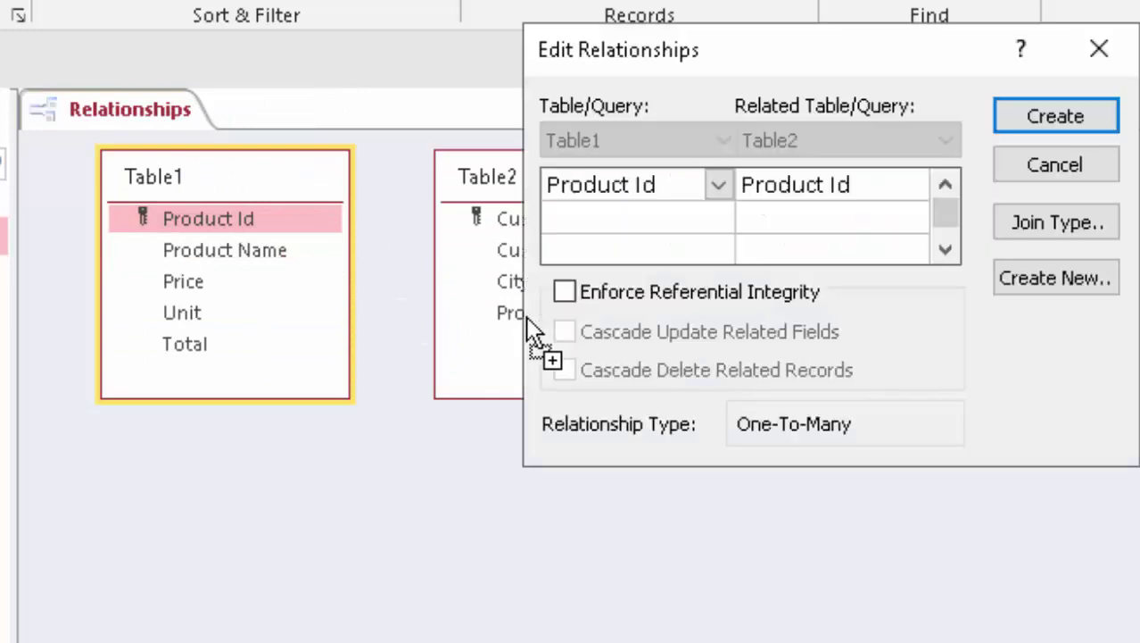
{"action": "left_click", "coordinate": [634, 300]}
{"action": "left_click", "coordinate": [618, 374]}
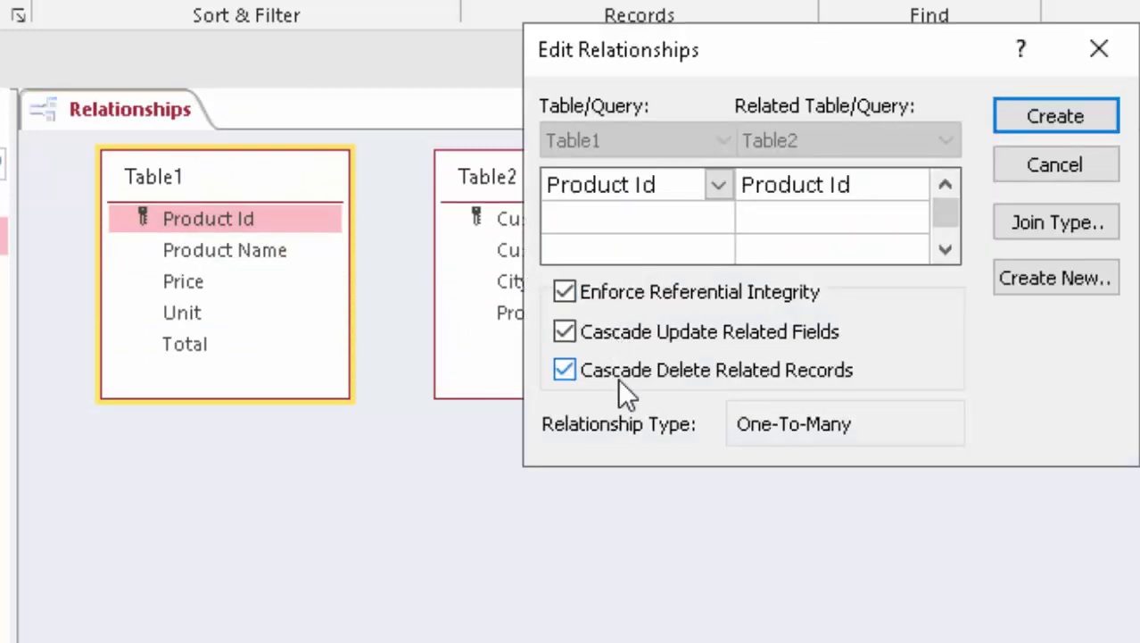
{"action": "left_click", "coordinate": [1005, 125]}
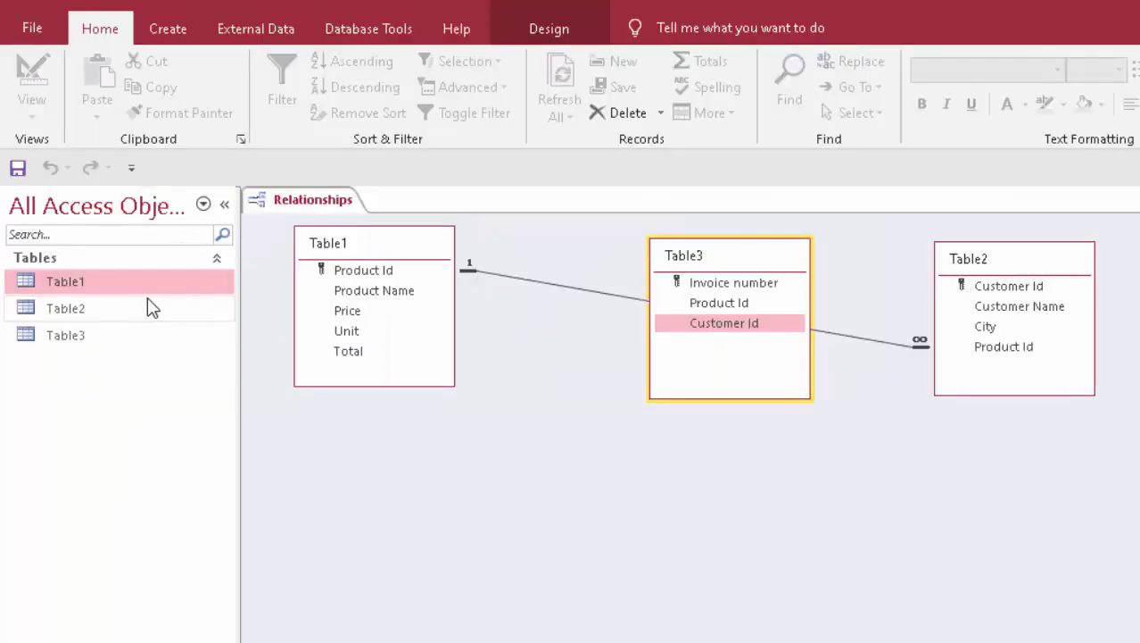
Add a Number field 'Invoice number' below Product Id in Table2's design, and save it
{"action": "left_click", "coordinate": [122, 314]}
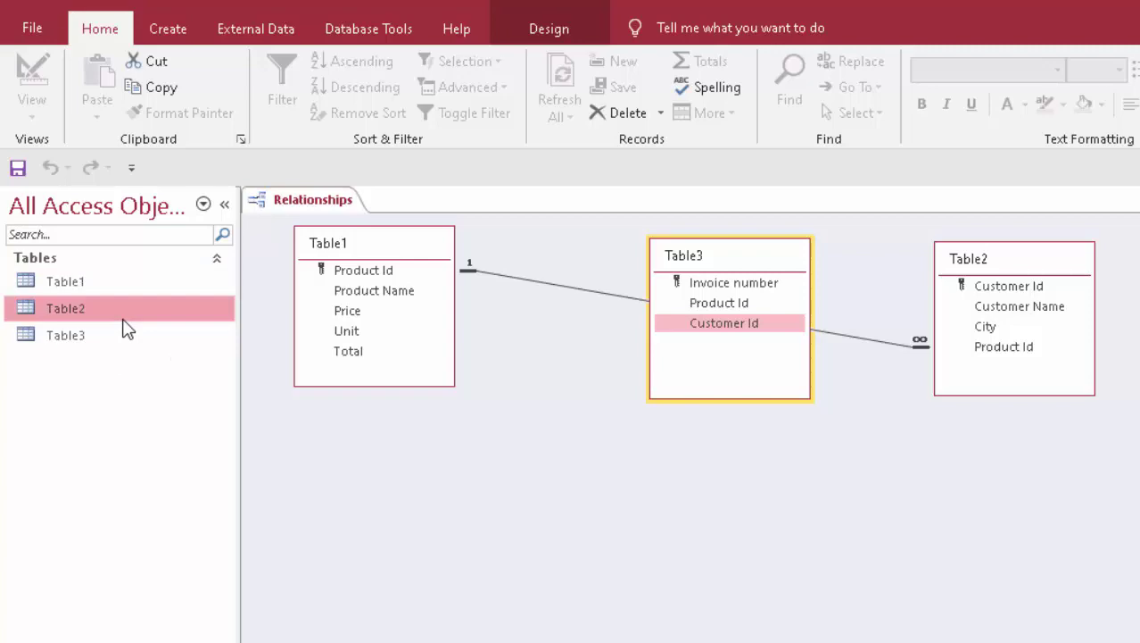
{"action": "right_click", "coordinate": [125, 320]}
{"action": "left_click", "coordinate": [178, 359]}
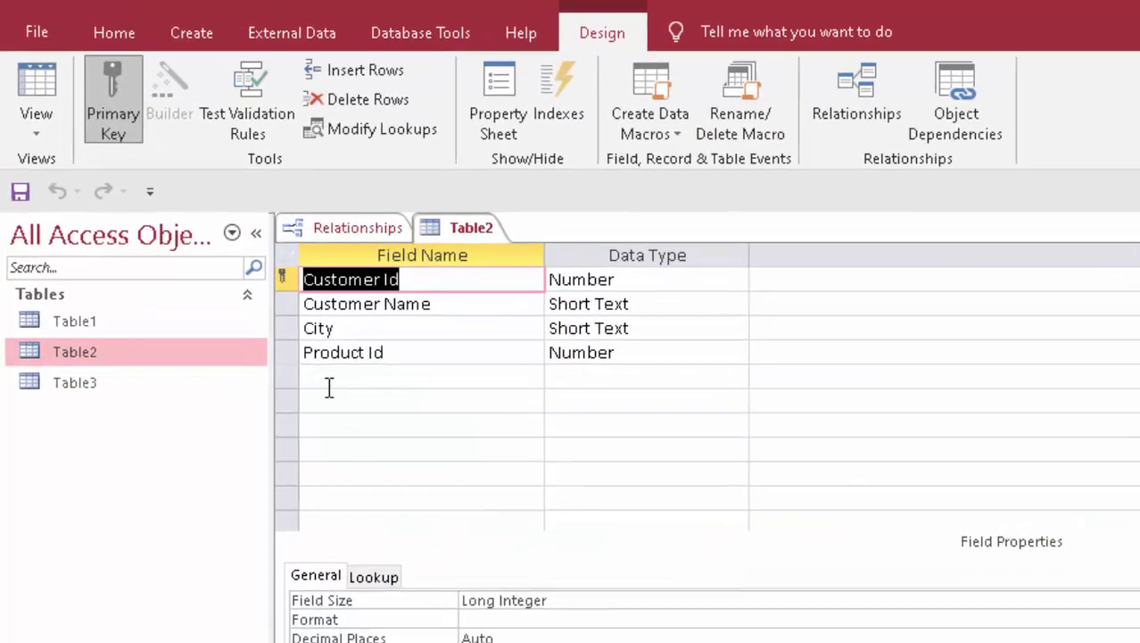
{"action": "left_click", "coordinate": [330, 387]}
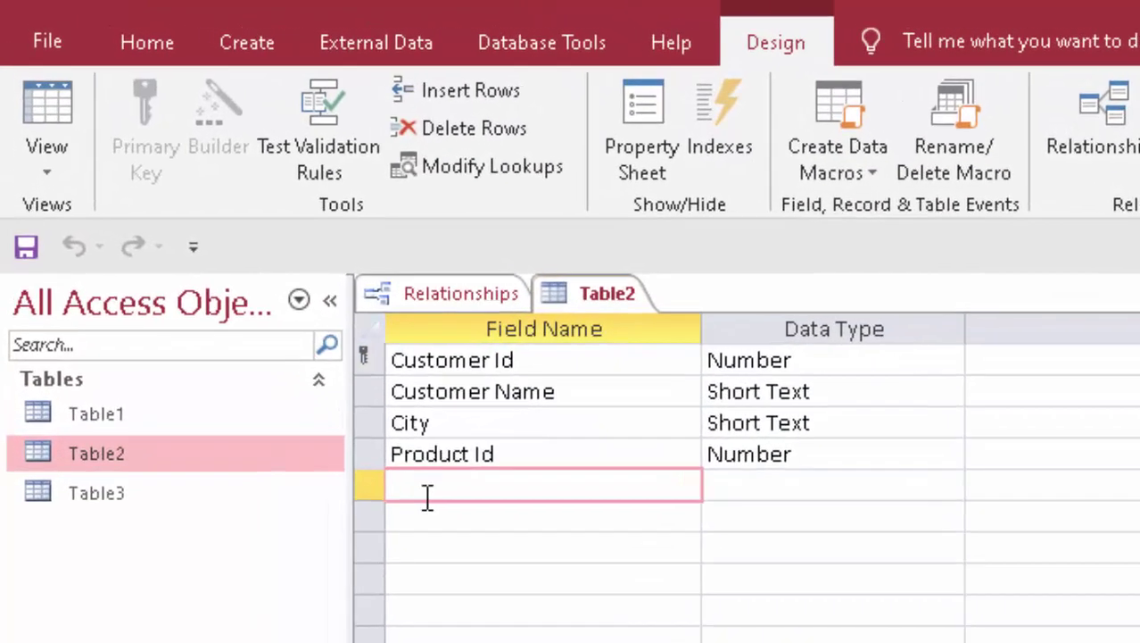
{"action": "type", "text": "Invoice nu"}
{"action": "type", "text": "mber"}
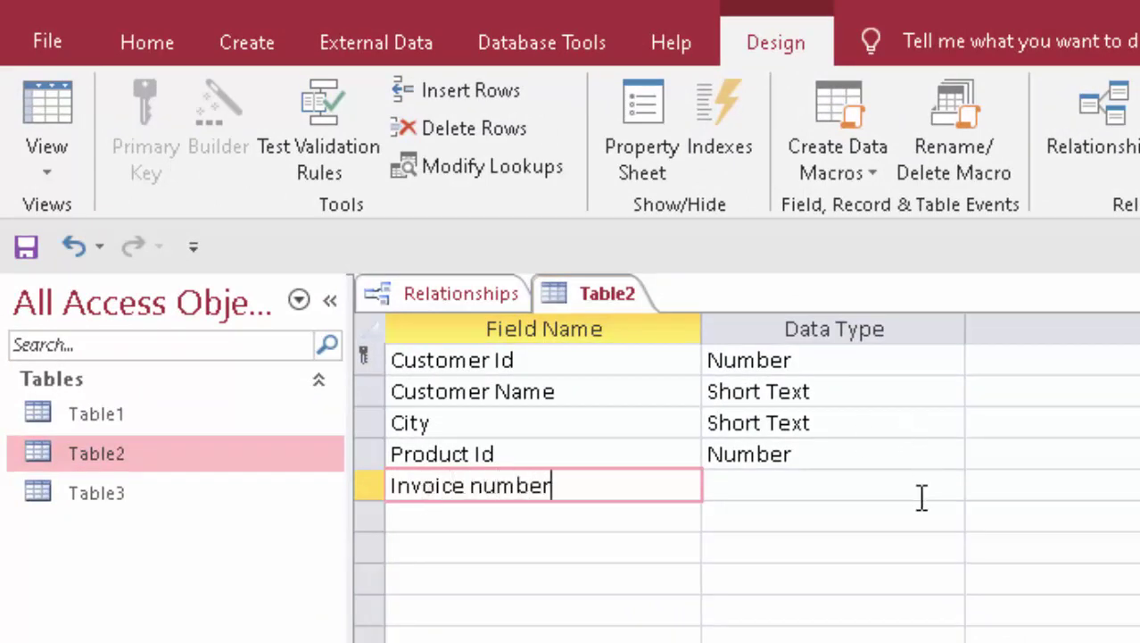
{"action": "left_click", "coordinate": [924, 485]}
{"action": "left_click", "coordinate": [950, 487]}
{"action": "left_click", "coordinate": [860, 579]}
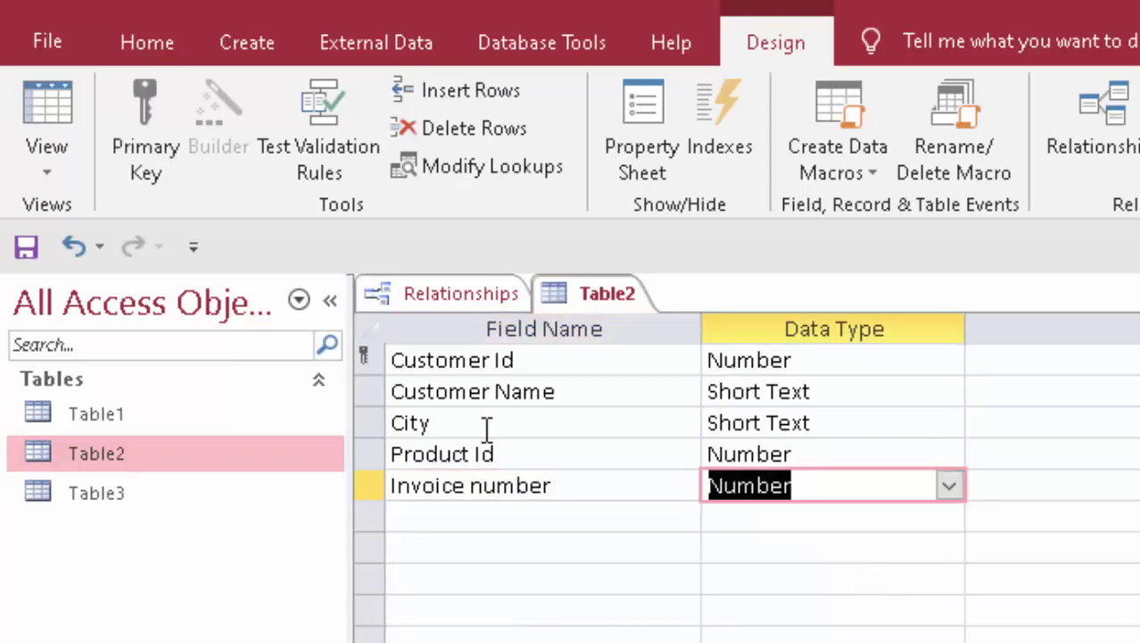
{"action": "left_click", "coordinate": [46, 116]}
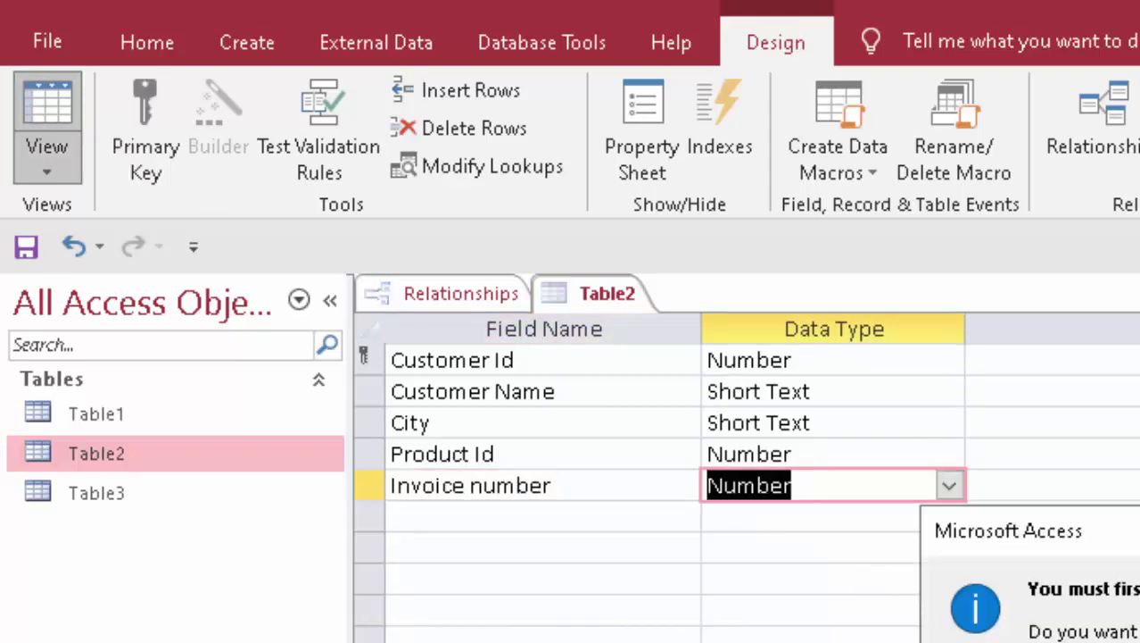
{"action": "key", "text": "Return"}
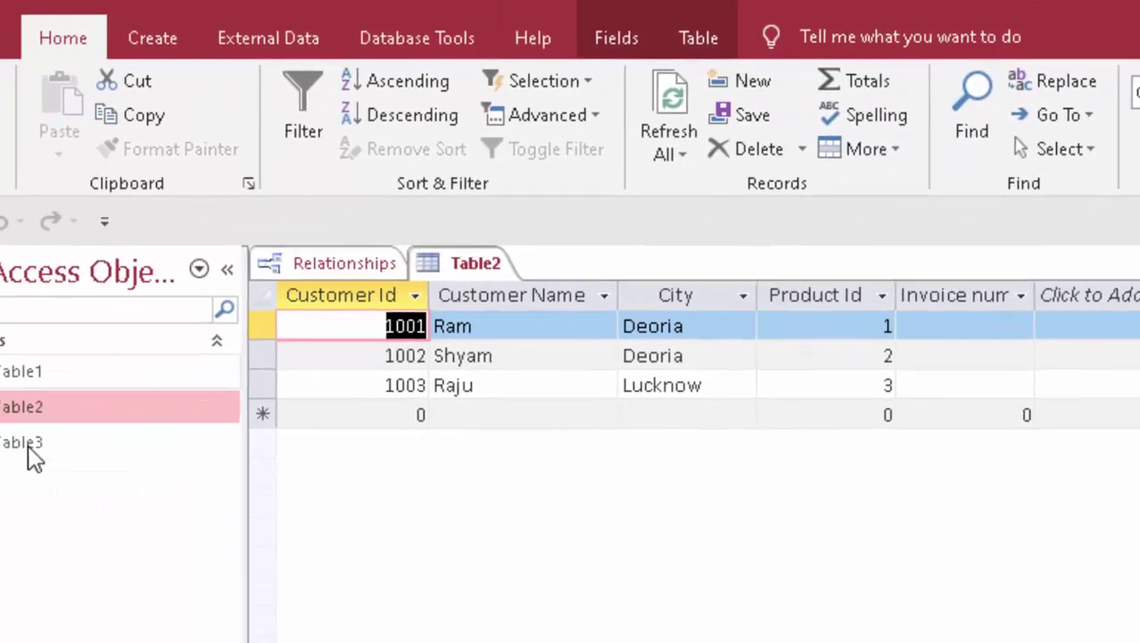
Open Table3 to check its invoice numbers, then bring Table2's datasheet back
{"action": "double_click", "coordinate": [88, 412]}
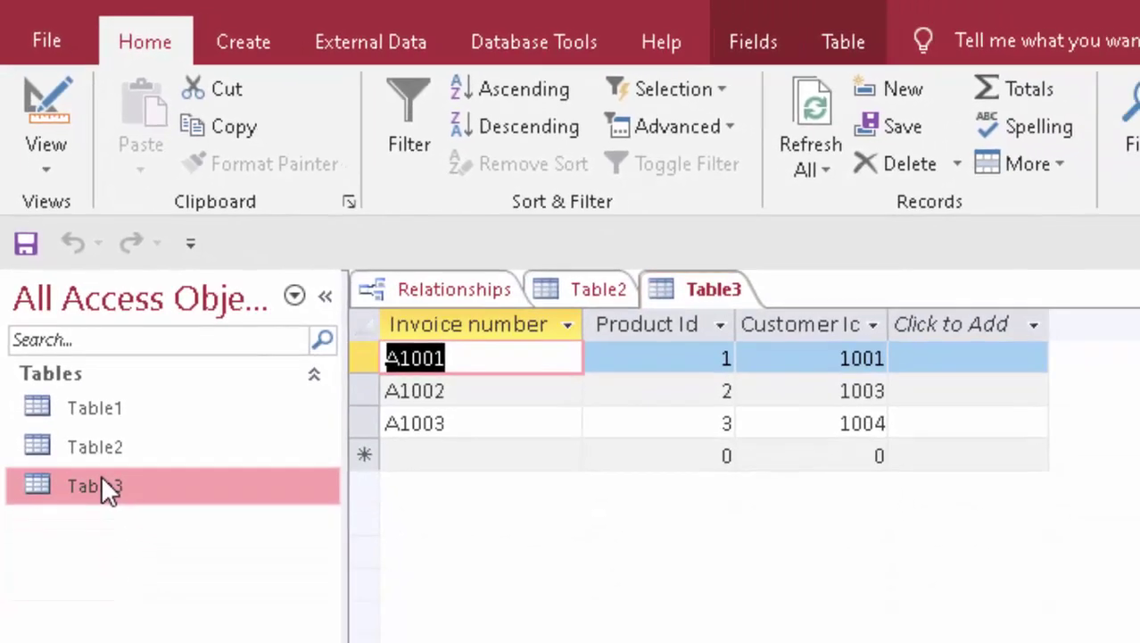
{"action": "left_click", "coordinate": [105, 456]}
{"action": "double_click", "coordinate": [104, 453]}
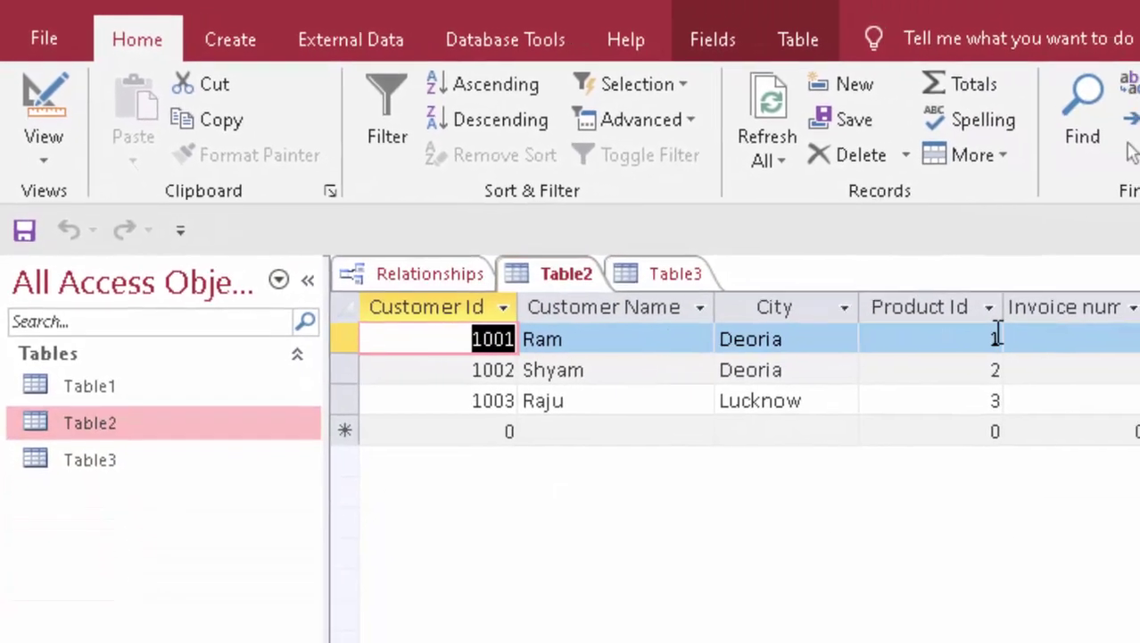
Enter A1001 as row 1's Invoice number and convert the column to Text
{"action": "left_click", "coordinate": [946, 309]}
{"action": "left_click", "coordinate": [1008, 332]}
{"action": "type", "text": "A"}
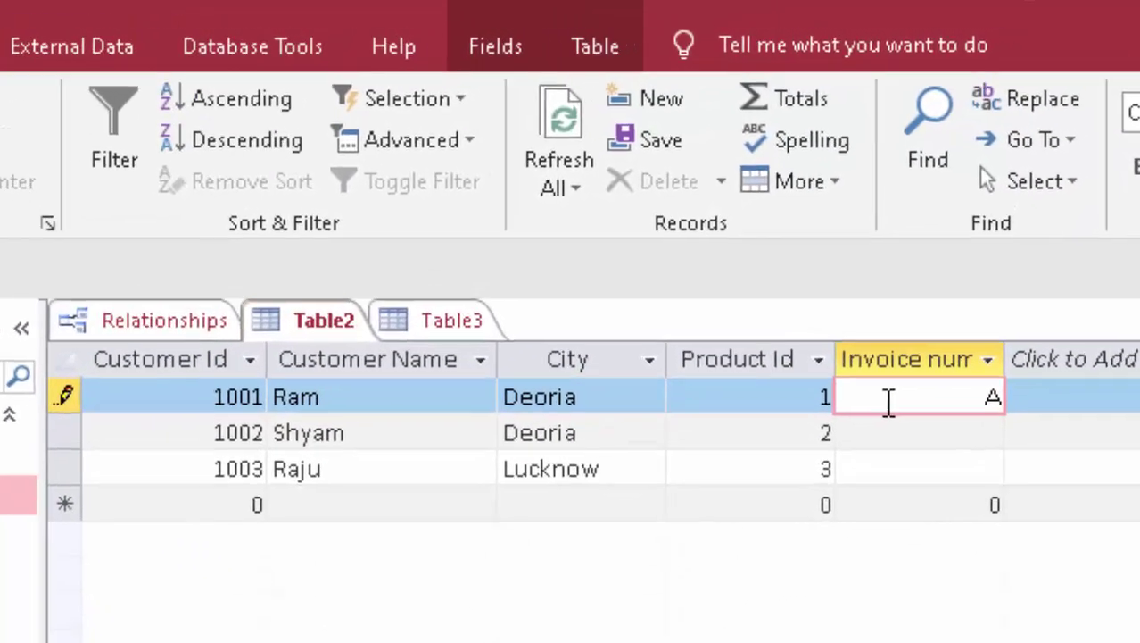
{"action": "type", "text": "1001"}
{"action": "key", "text": "Return"}
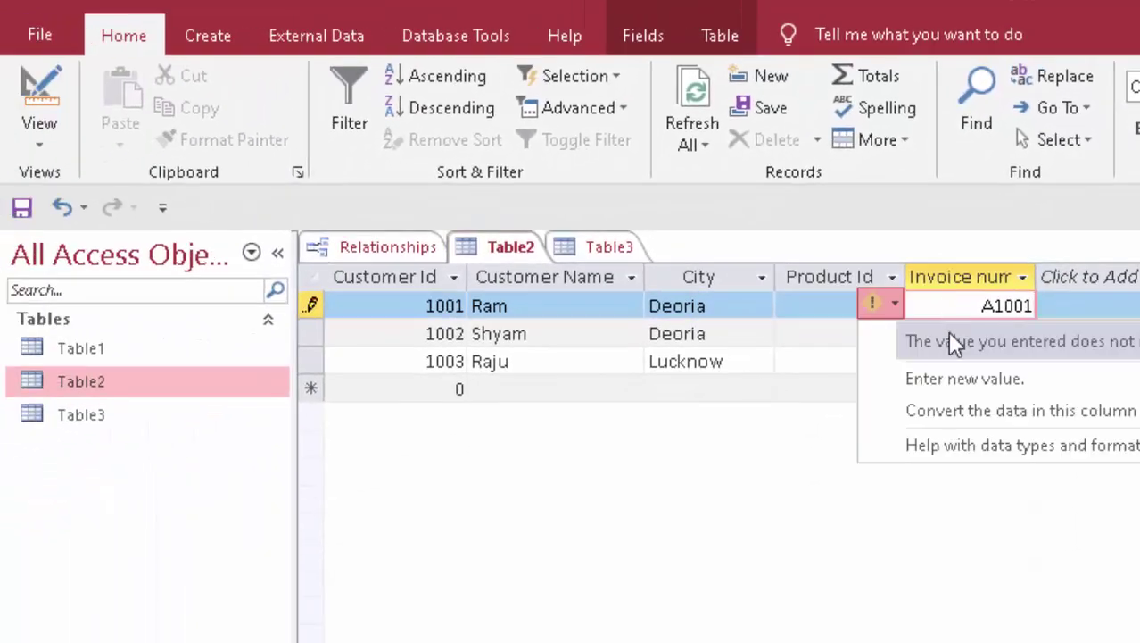
{"action": "left_click", "coordinate": [960, 378]}
{"action": "left_click", "coordinate": [988, 329]}
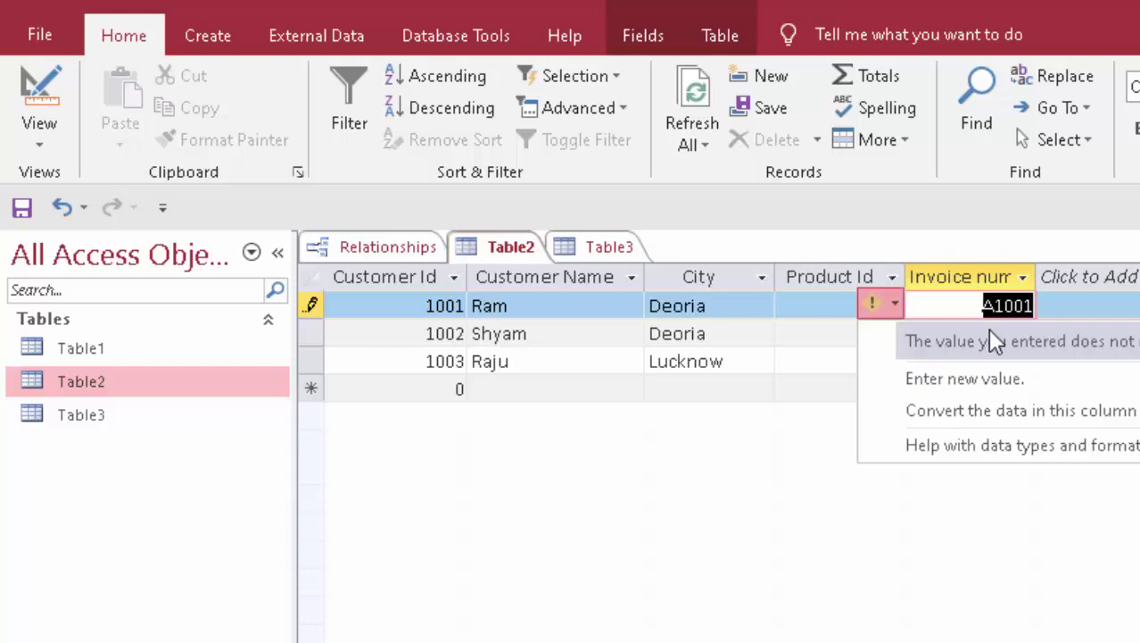
{"action": "left_click", "coordinate": [964, 378]}
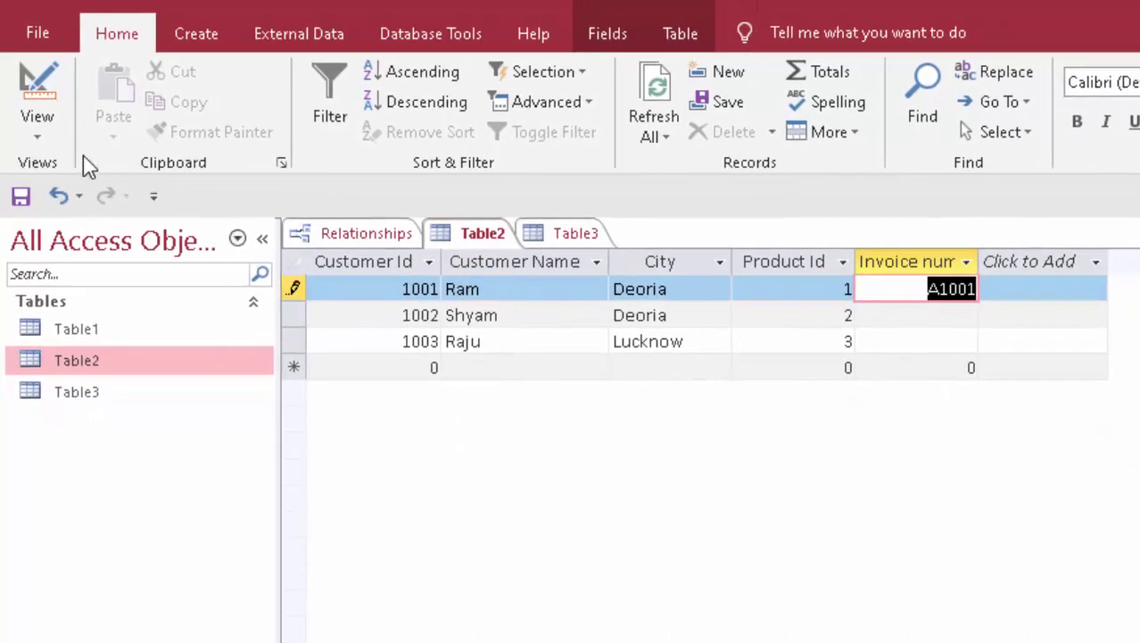
{"action": "left_click", "coordinate": [38, 134]}
{"action": "left_click", "coordinate": [94, 224]}
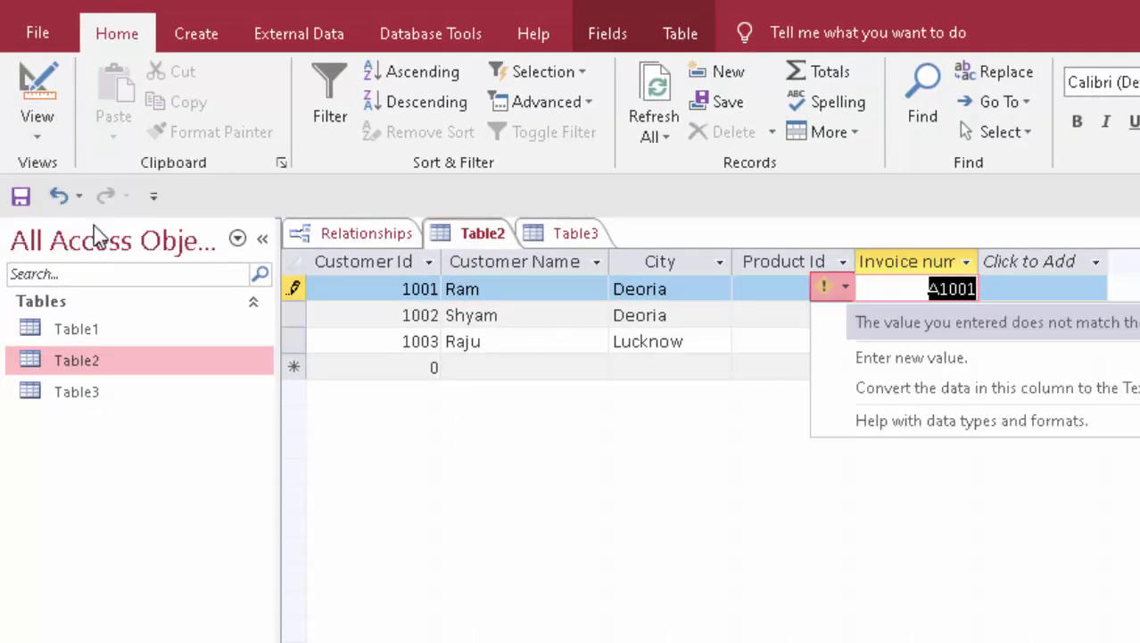
{"action": "left_click", "coordinate": [924, 410]}
Enter invoice numbers A1002 and A1003 for rows 2 and 3
{"action": "left_click", "coordinate": [931, 319]}
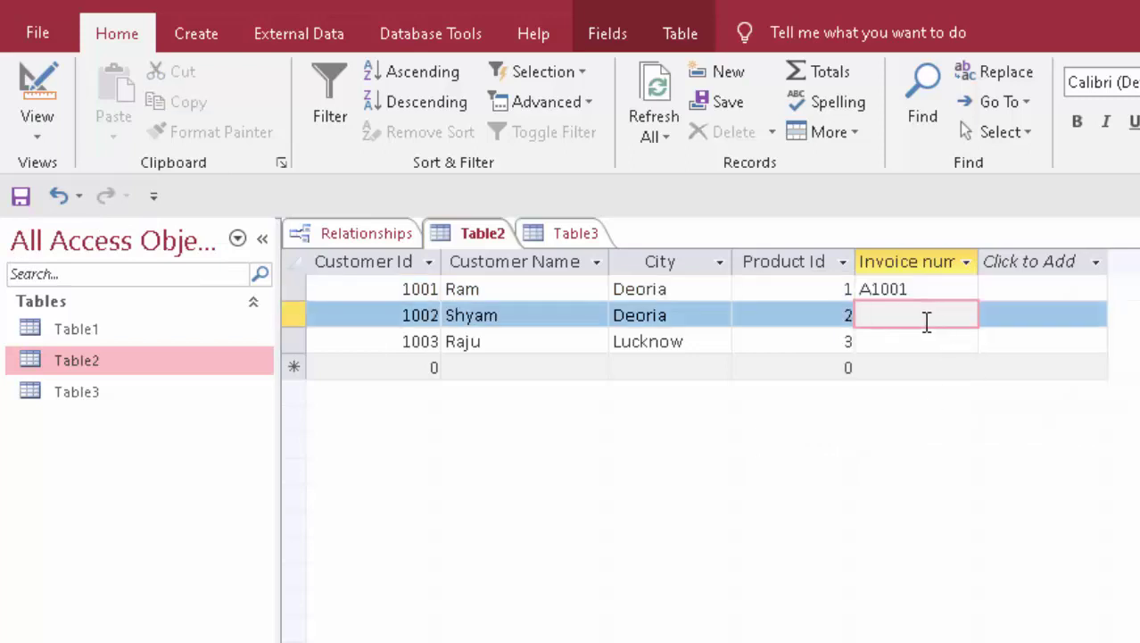
{"action": "type", "text": "A1002"}
{"action": "key", "text": "Return"}
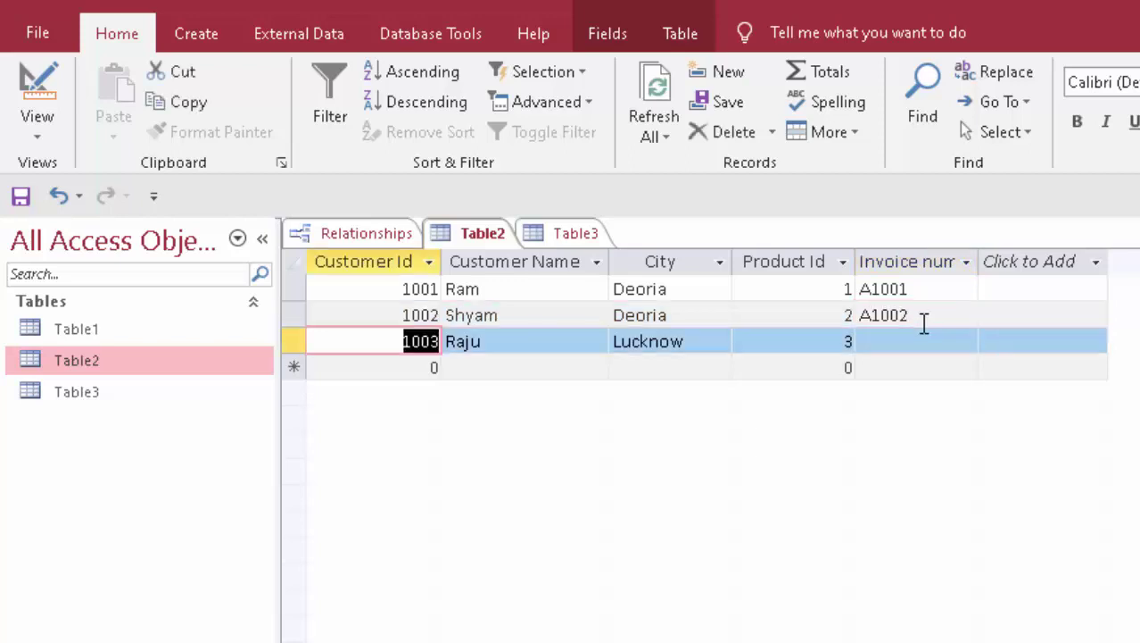
{"action": "left_click", "coordinate": [886, 344]}
{"action": "type", "text": "A1003"}
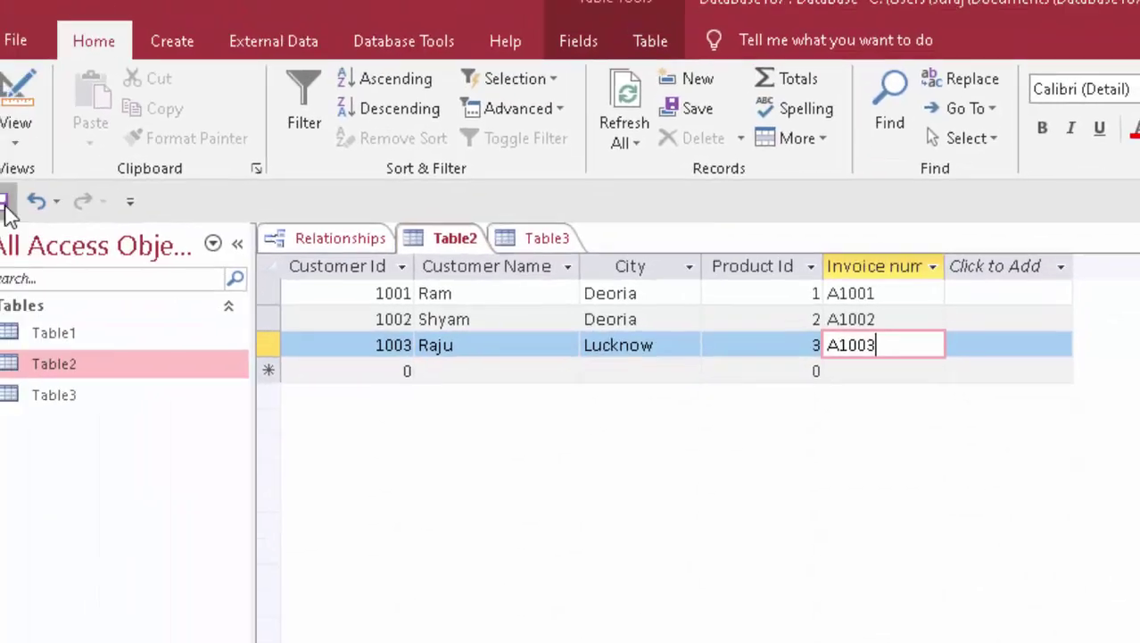
Save Table2's invoice number edits, then close the Table3 datasheet tab
{"action": "left_click", "coordinate": [18, 211]}
{"action": "double_click", "coordinate": [141, 411]}
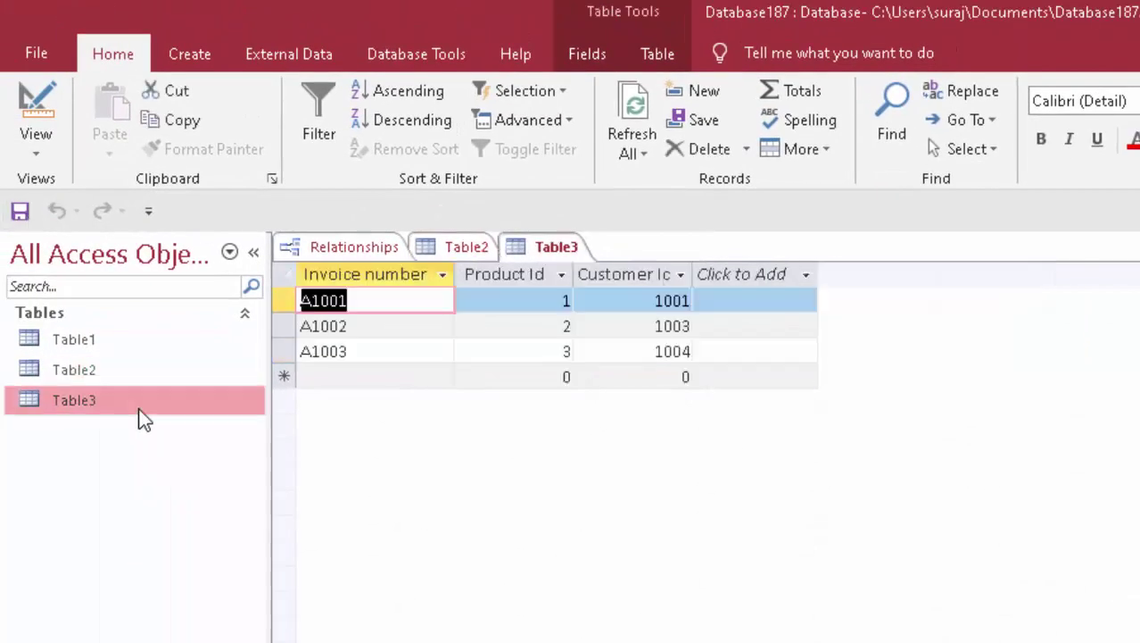
{"action": "right_click", "coordinate": [140, 411]}
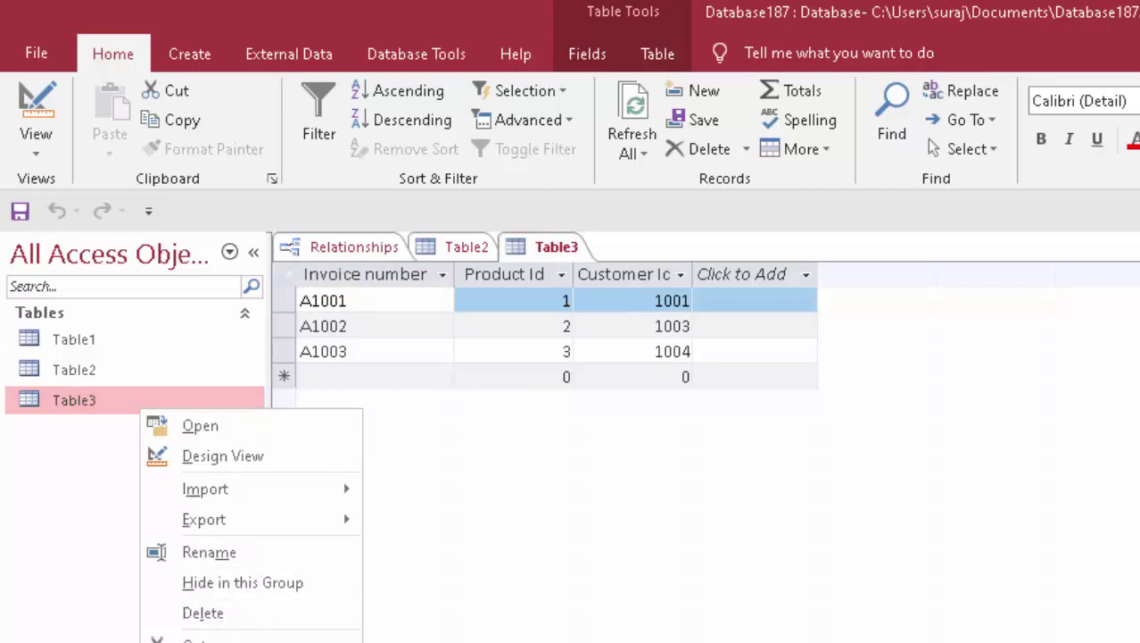
{"action": "left_click", "coordinate": [497, 595]}
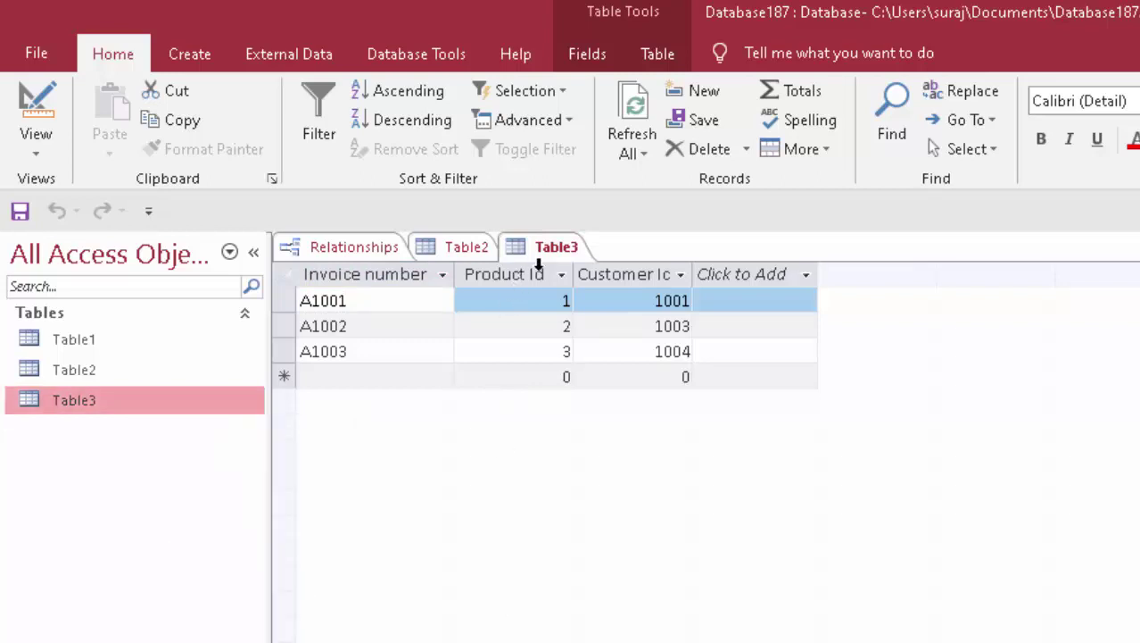
{"action": "right_click", "coordinate": [548, 243]}
{"action": "left_click", "coordinate": [574, 275]}
{"action": "right_click", "coordinate": [544, 243]}
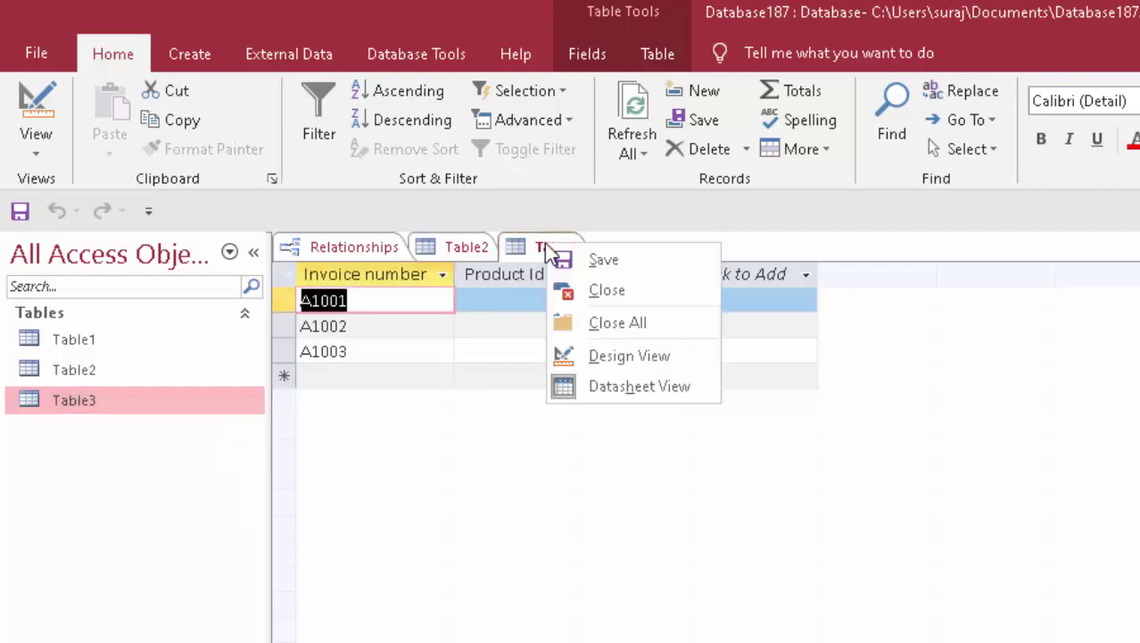
{"action": "left_click", "coordinate": [569, 290]}
{"action": "right_click", "coordinate": [473, 244]}
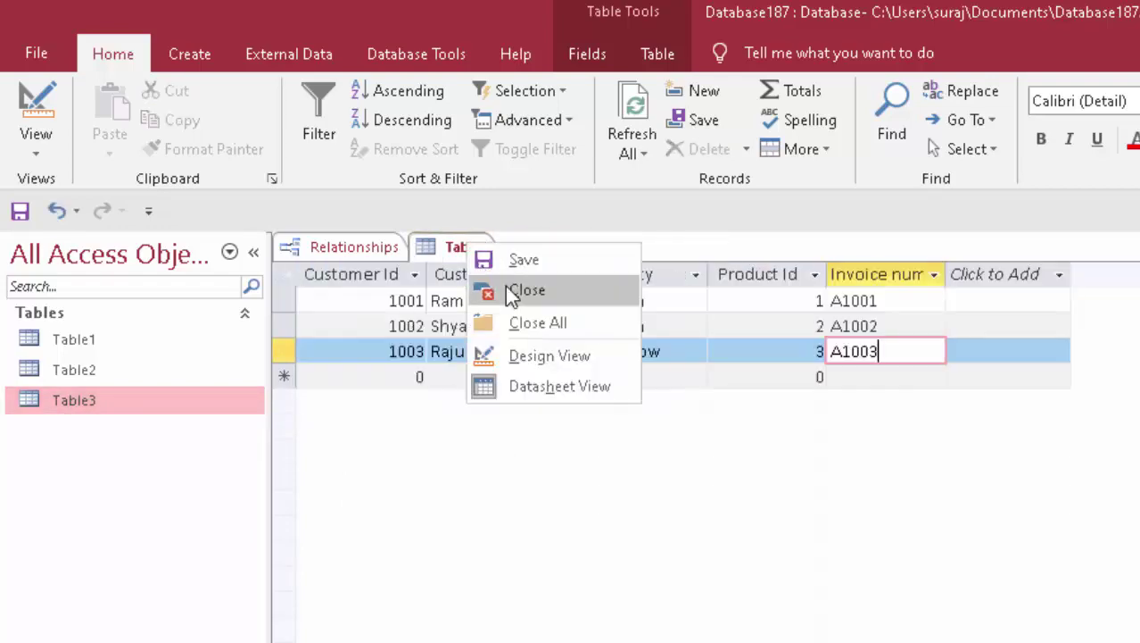
Close the Table2 datasheet and try linking Table3's Customer Id in Relationships
{"action": "left_click", "coordinate": [506, 289]}
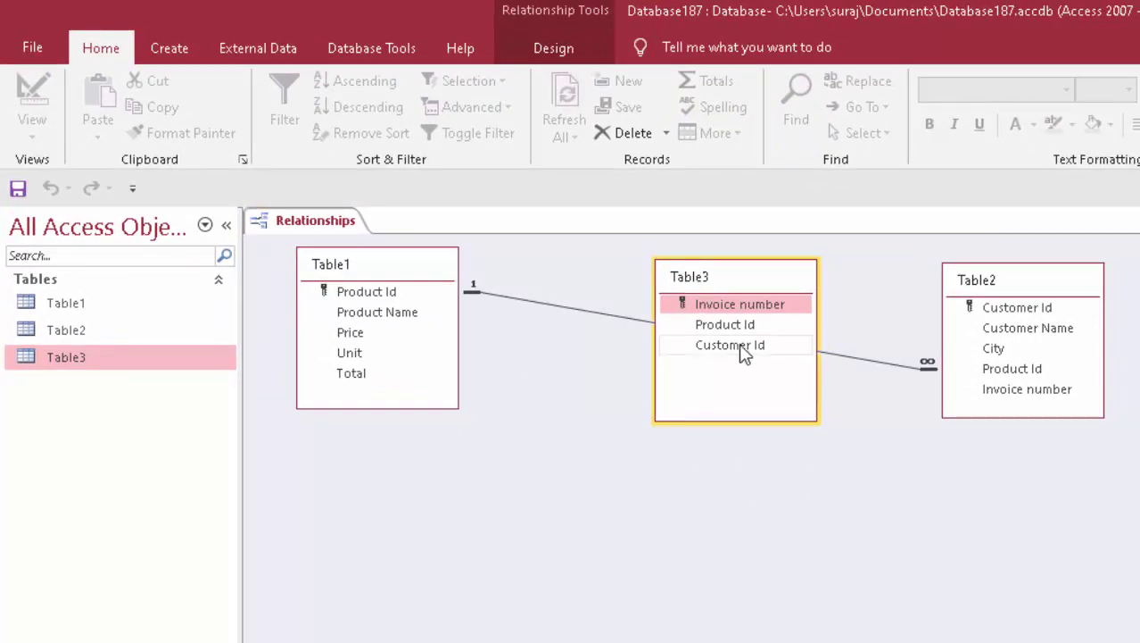
{"action": "left_click_drag", "start_coordinate": [744, 354], "coordinate": [780, 344]}
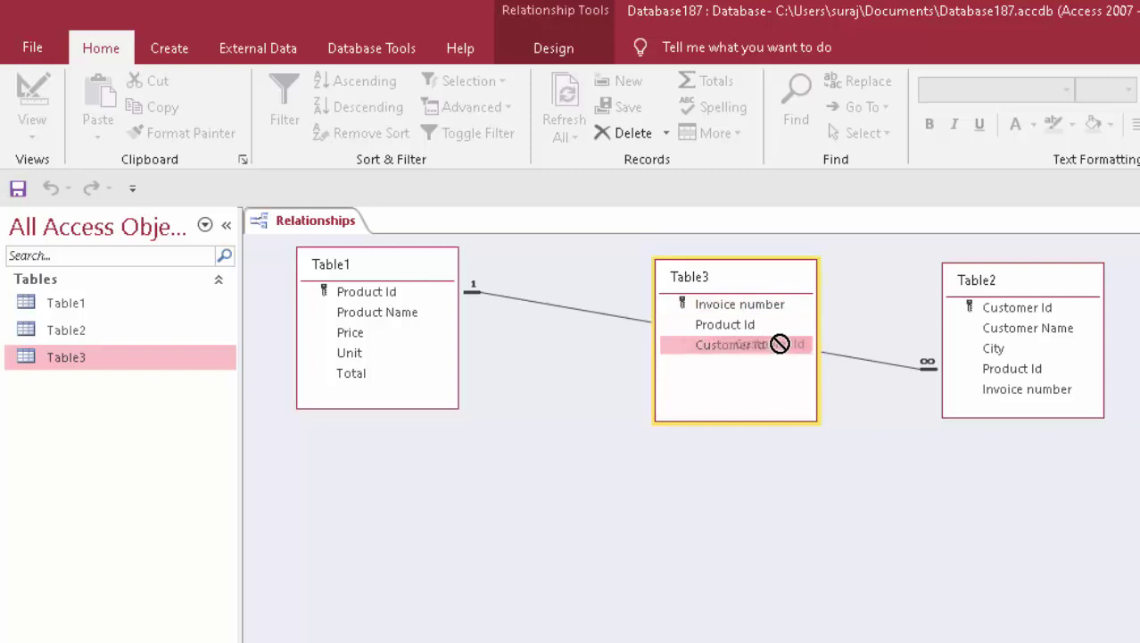
{"action": "left_click_drag", "start_coordinate": [779, 344], "coordinate": [768, 354]}
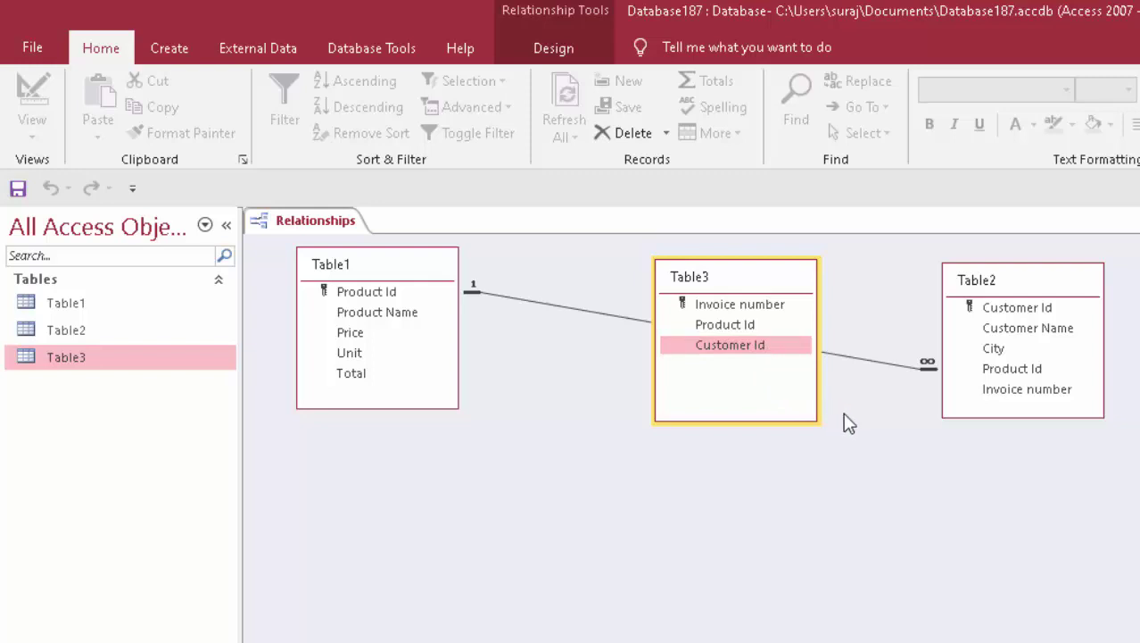
Link Invoice number between Table2 and Table3 with integrity and cascade updates, then move Table3 down
{"action": "mouse_move", "coordinate": [1009, 389]}
{"action": "left_mouse_down"}
{"action": "mouse_move", "coordinate": [878, 366]}
{"action": "mouse_move", "coordinate": [769, 308]}
{"action": "left_mouse_up"}
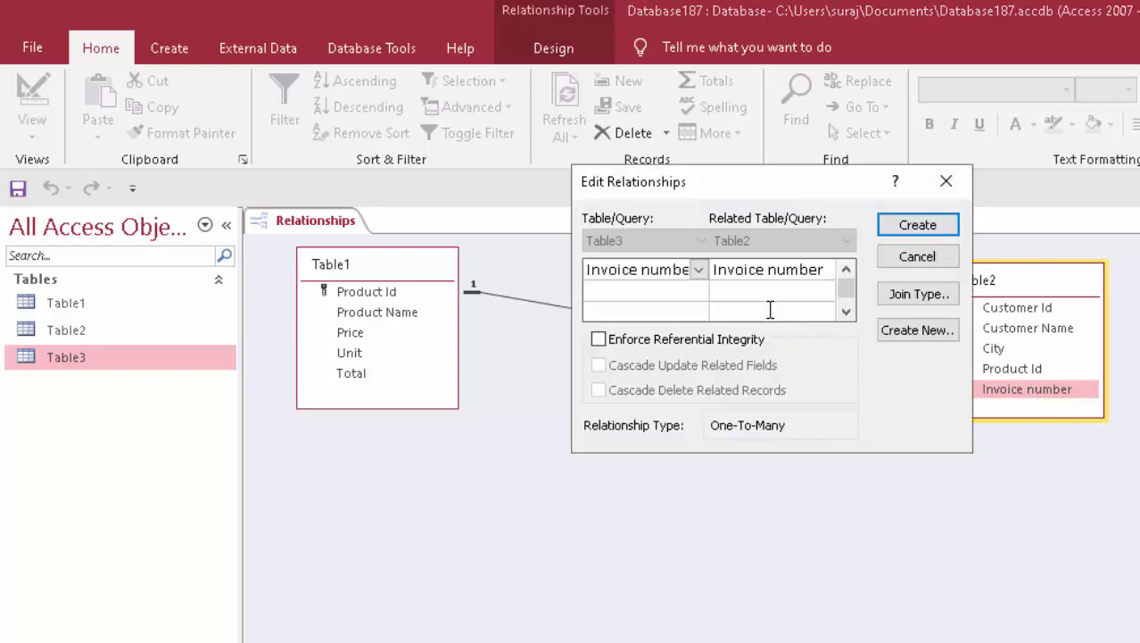
{"action": "left_click", "coordinate": [633, 342]}
{"action": "left_click", "coordinate": [646, 365]}
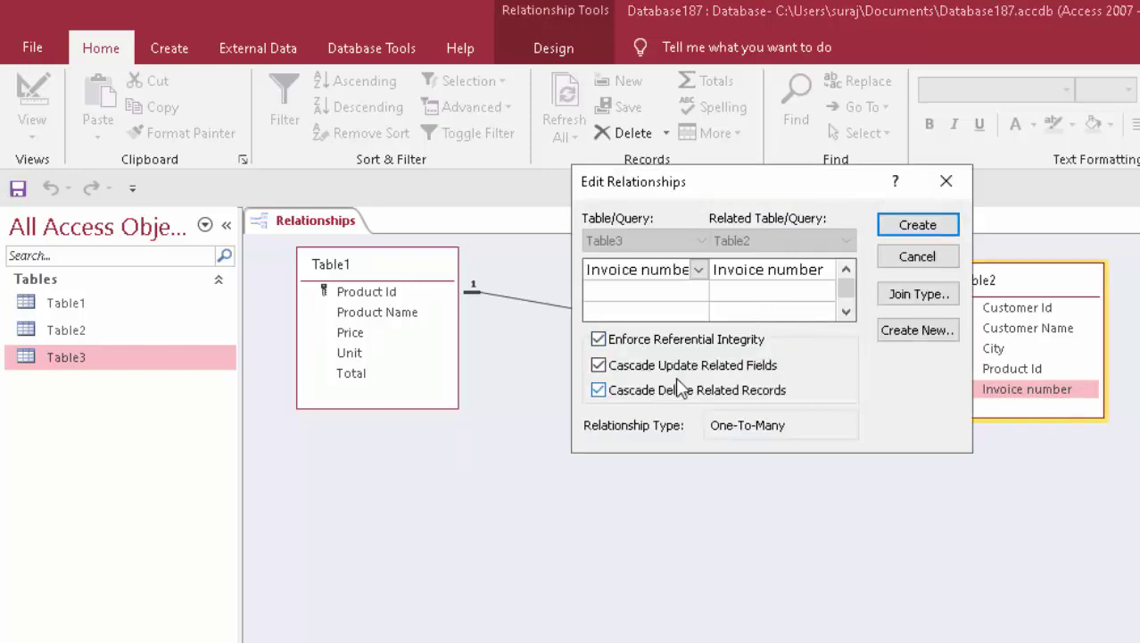
{"action": "left_click", "coordinate": [952, 231]}
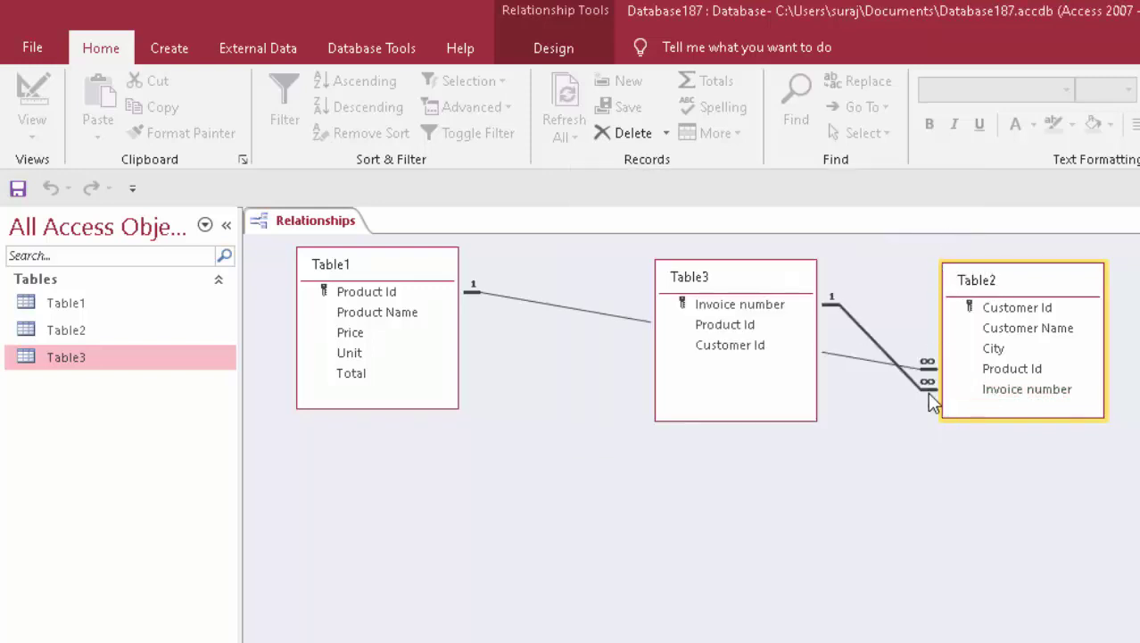
{"action": "left_click", "coordinate": [745, 286]}
{"action": "left_click_drag", "start_coordinate": [746, 286], "coordinate": [656, 463]}
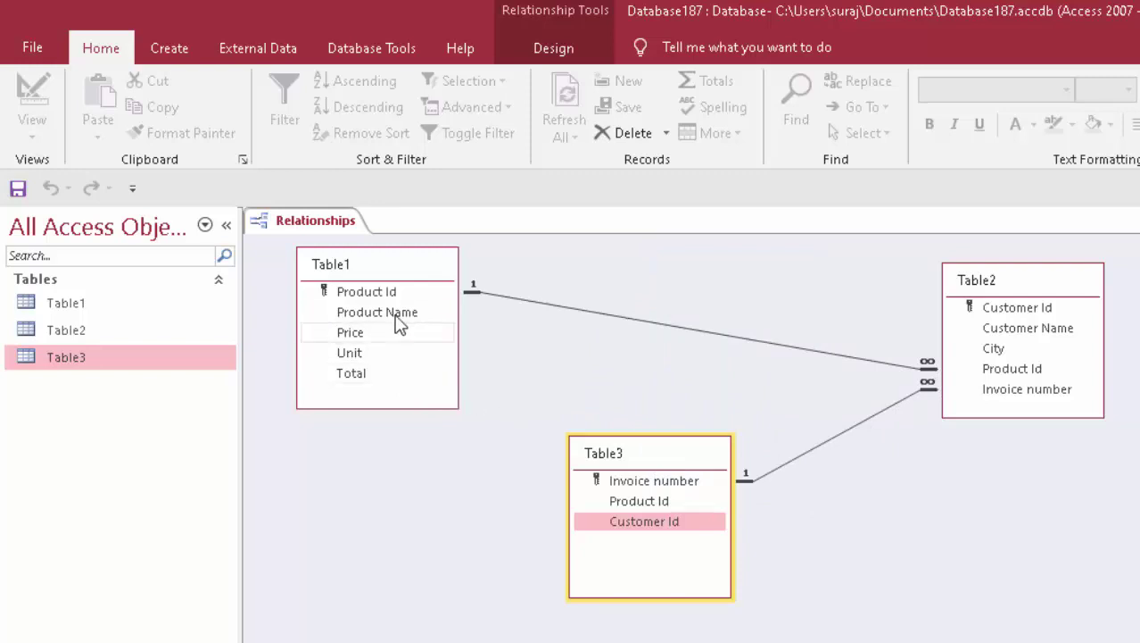
Open Table1, expand the Keyboard row's linked customer records, and start the Form Wizard
{"action": "double_click", "coordinate": [89, 306]}
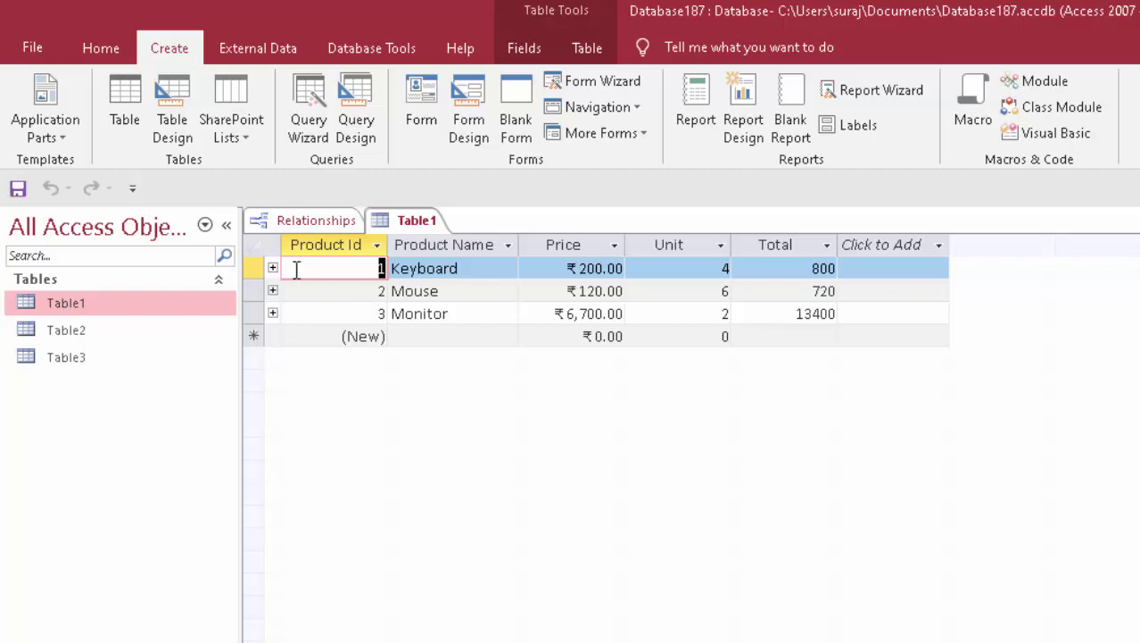
{"action": "left_click", "coordinate": [272, 268]}
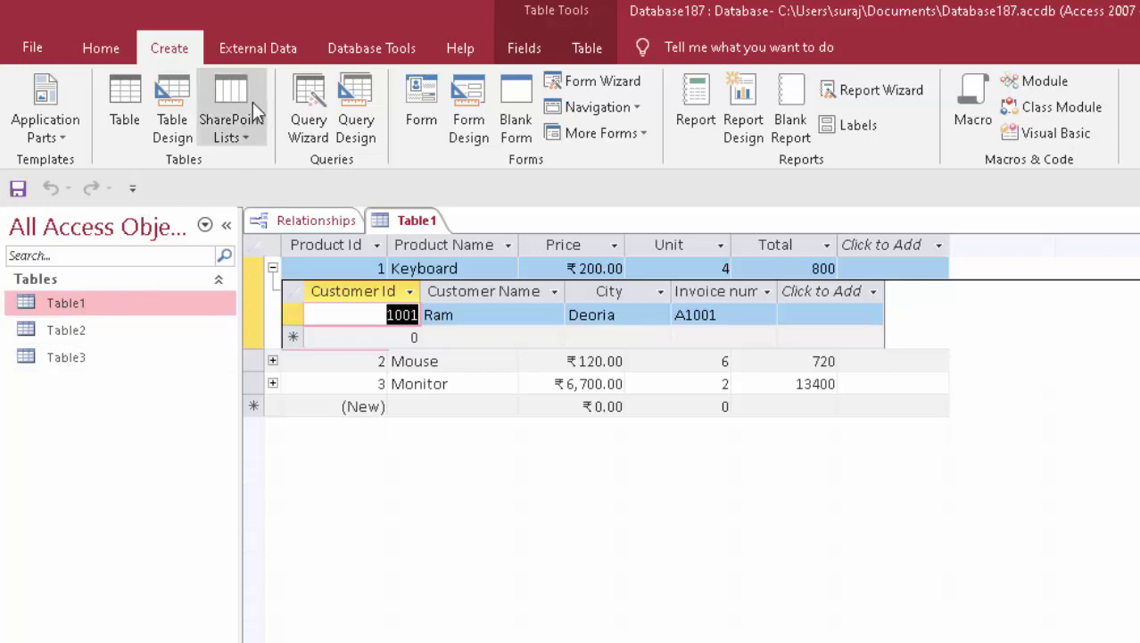
{"action": "left_click", "coordinate": [613, 80]}
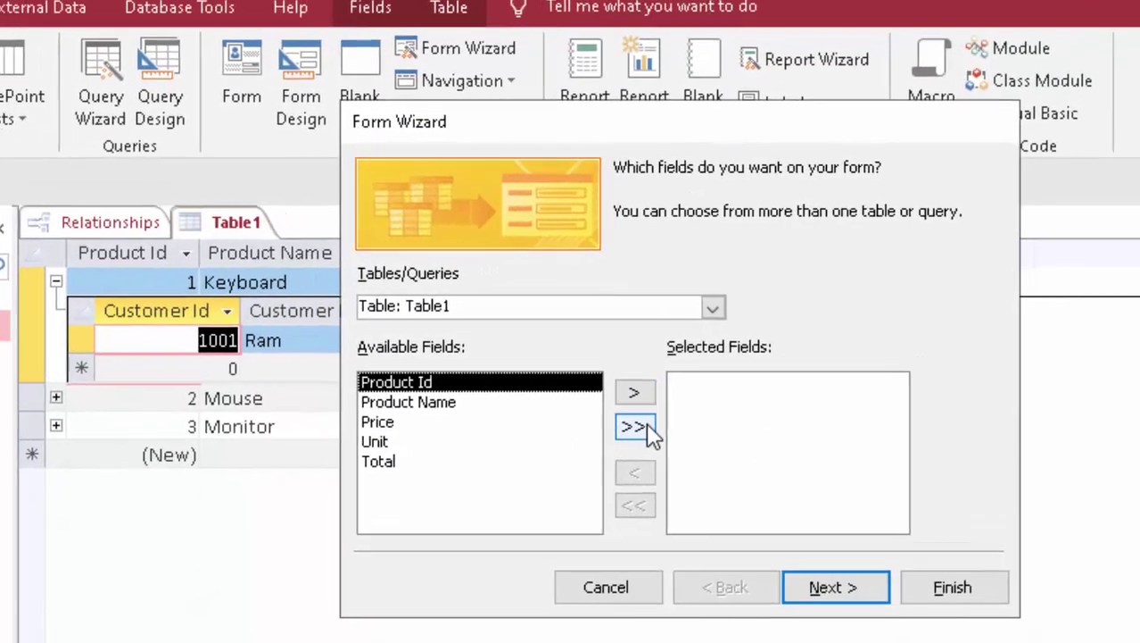
Add all Table1 fields, Table2's Customer Id, Customer Name and City, and Table3's Invoice number
{"action": "left_click", "coordinate": [648, 426]}
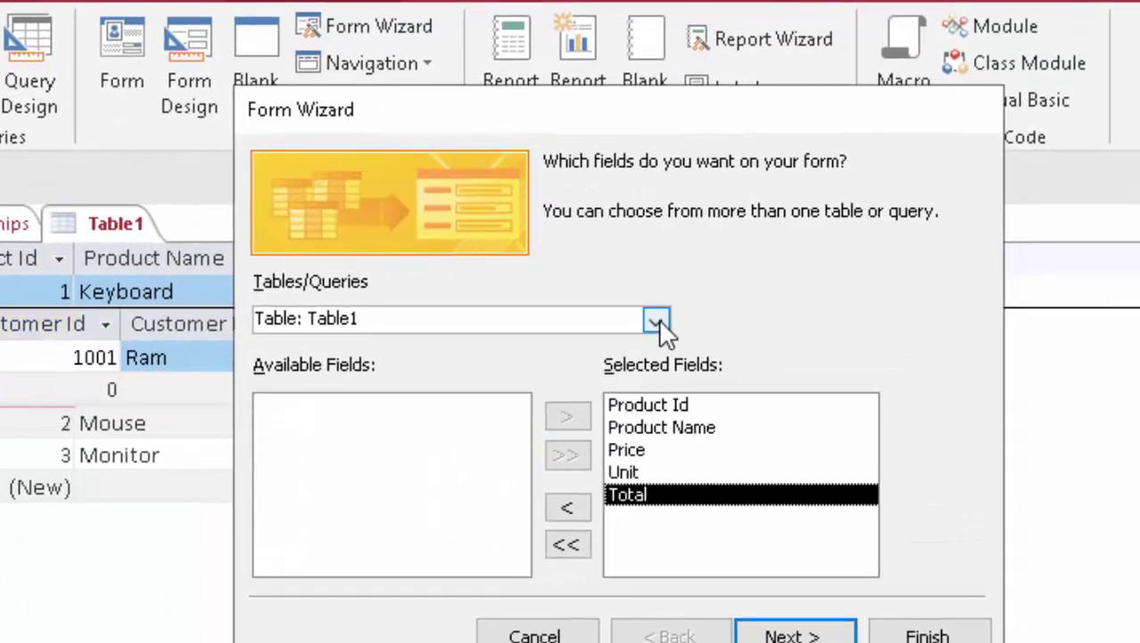
{"action": "left_click", "coordinate": [659, 319]}
{"action": "left_click", "coordinate": [601, 368]}
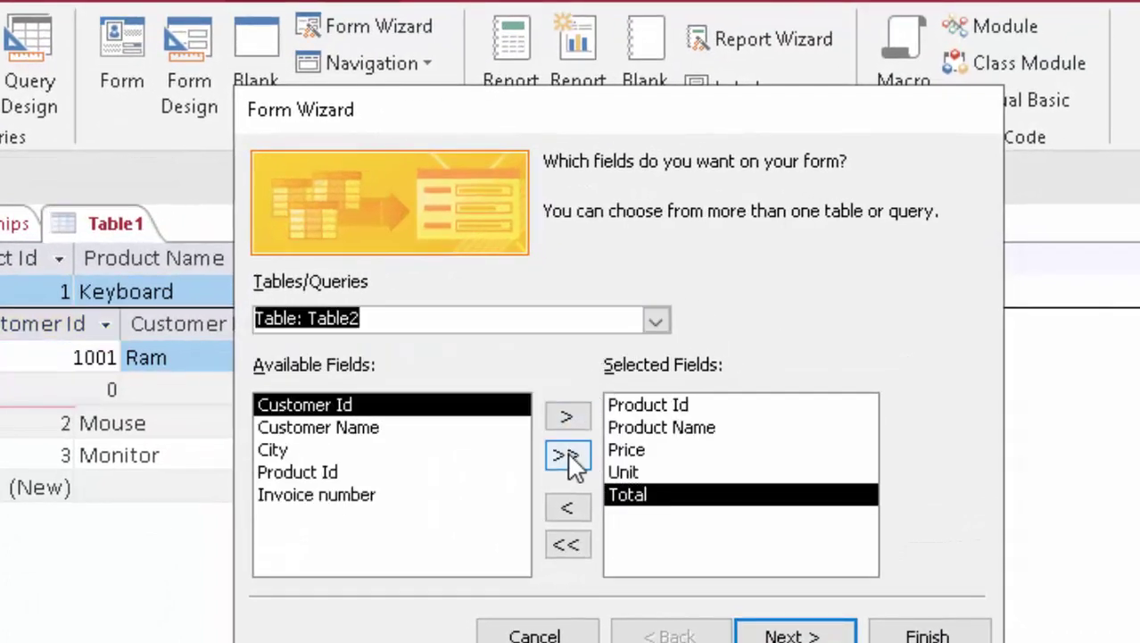
{"action": "left_click", "coordinate": [569, 417]}
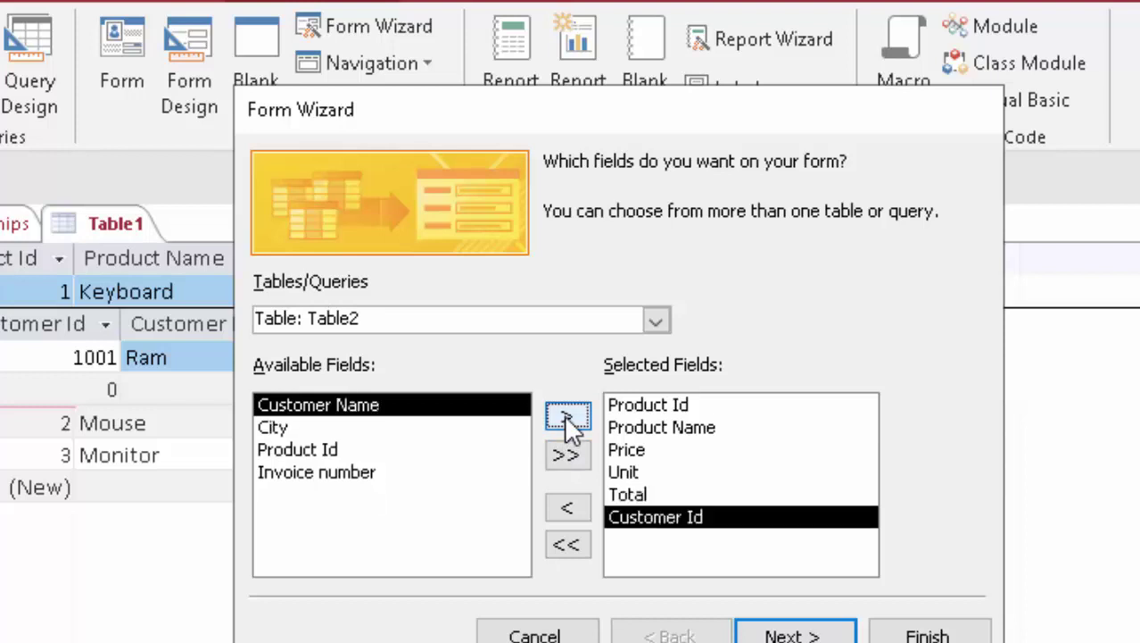
{"action": "left_click", "coordinate": [568, 418]}
{"action": "left_click", "coordinate": [568, 418]}
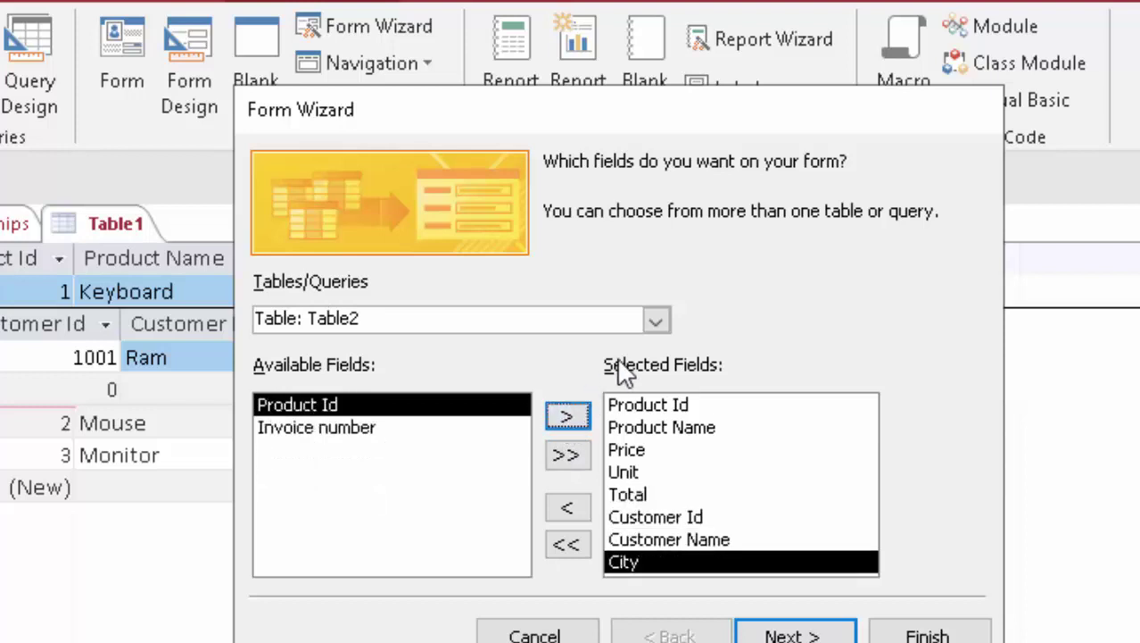
{"action": "left_click", "coordinate": [657, 320]}
{"action": "left_click", "coordinate": [551, 392]}
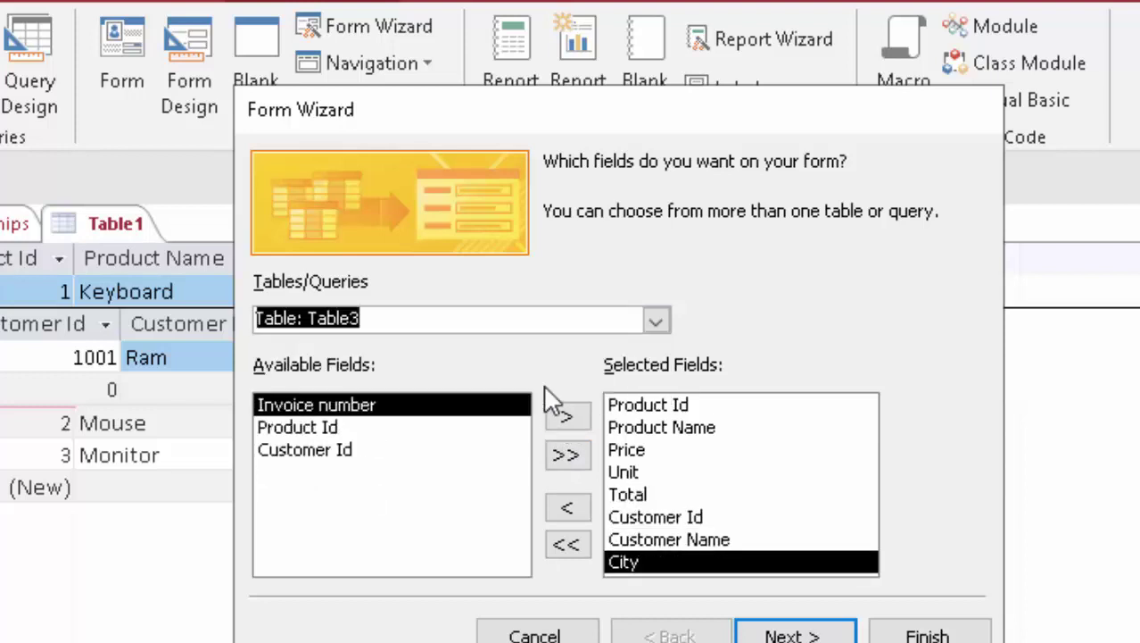
{"action": "left_click", "coordinate": [567, 416]}
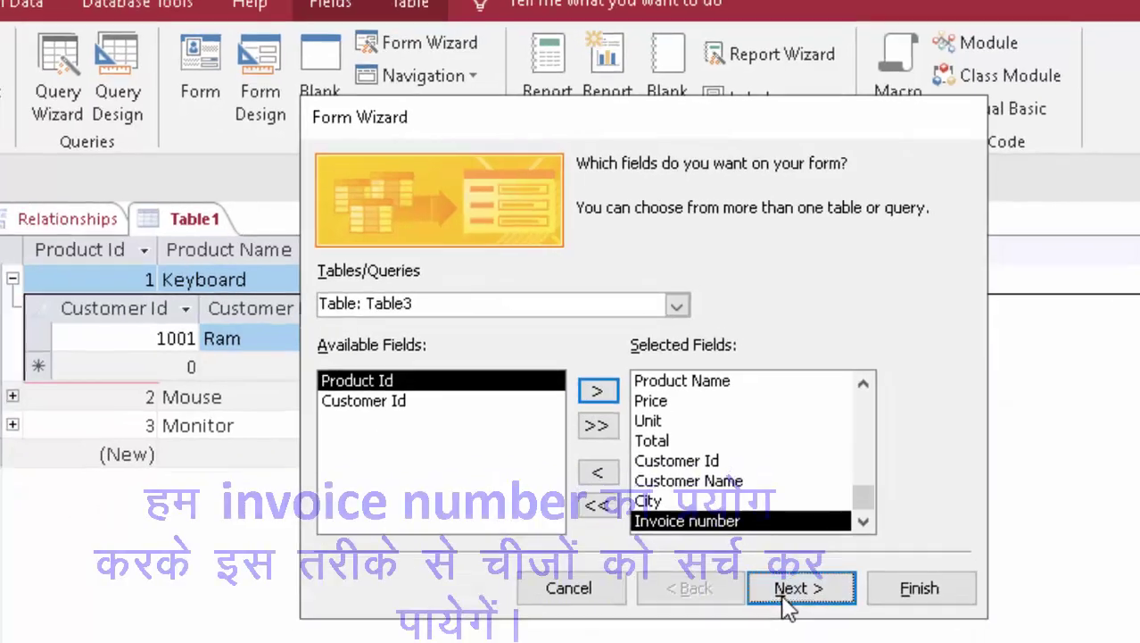
Keep the form-with-subform view and datasheet subform layout, and finish the wizard
{"action": "left_click", "coordinate": [793, 635]}
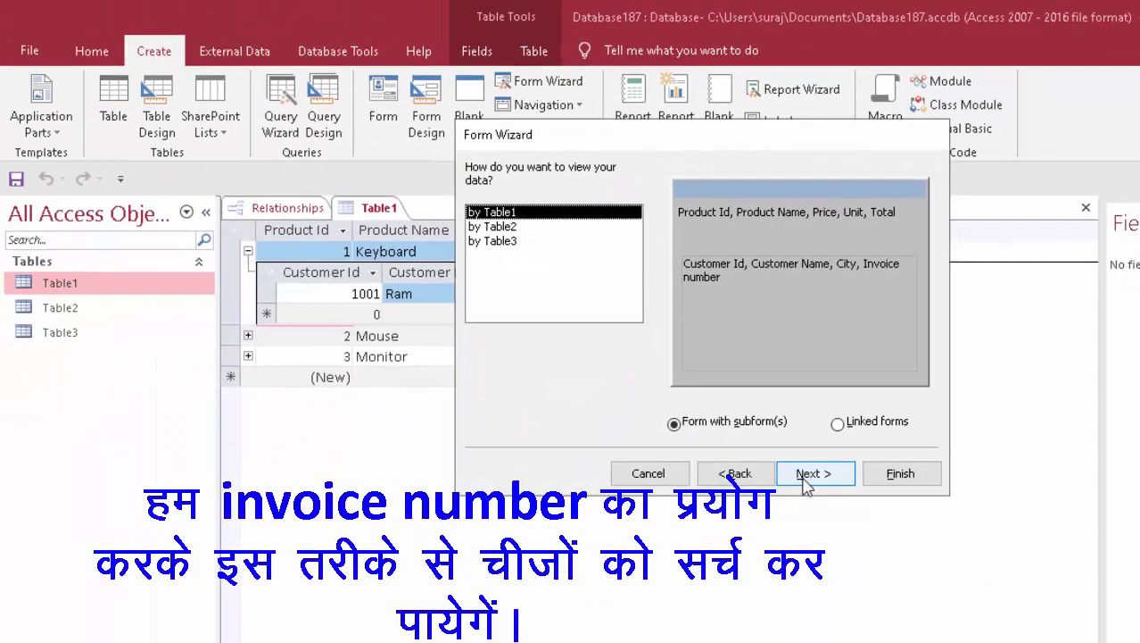
{"action": "left_click", "coordinate": [806, 482]}
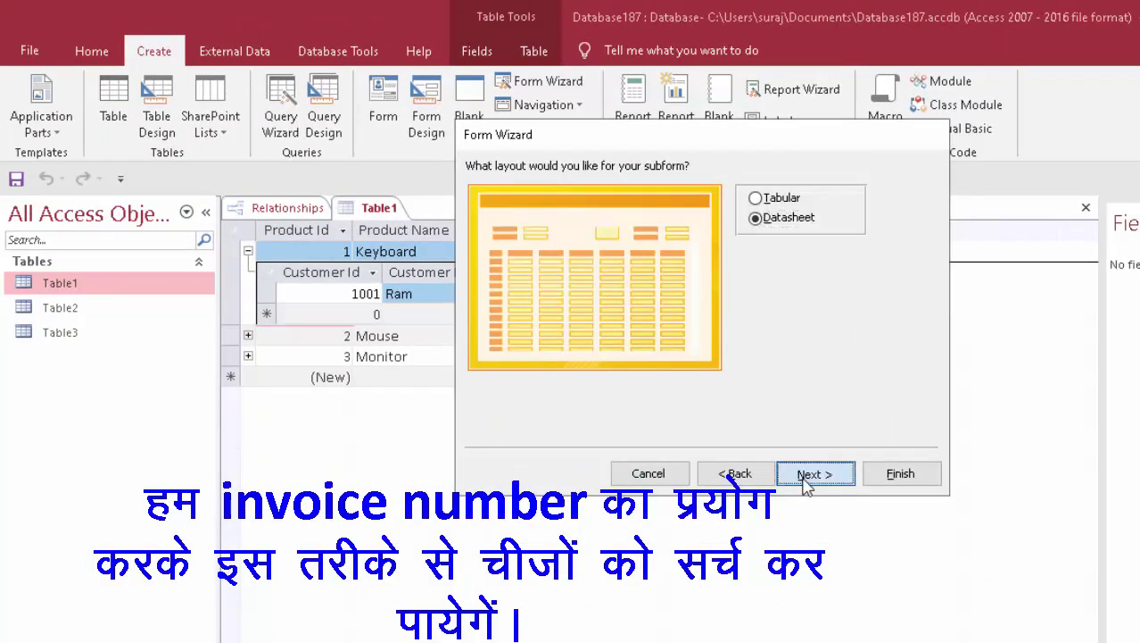
{"action": "left_click", "coordinate": [806, 474]}
{"action": "left_click", "coordinate": [897, 473]}
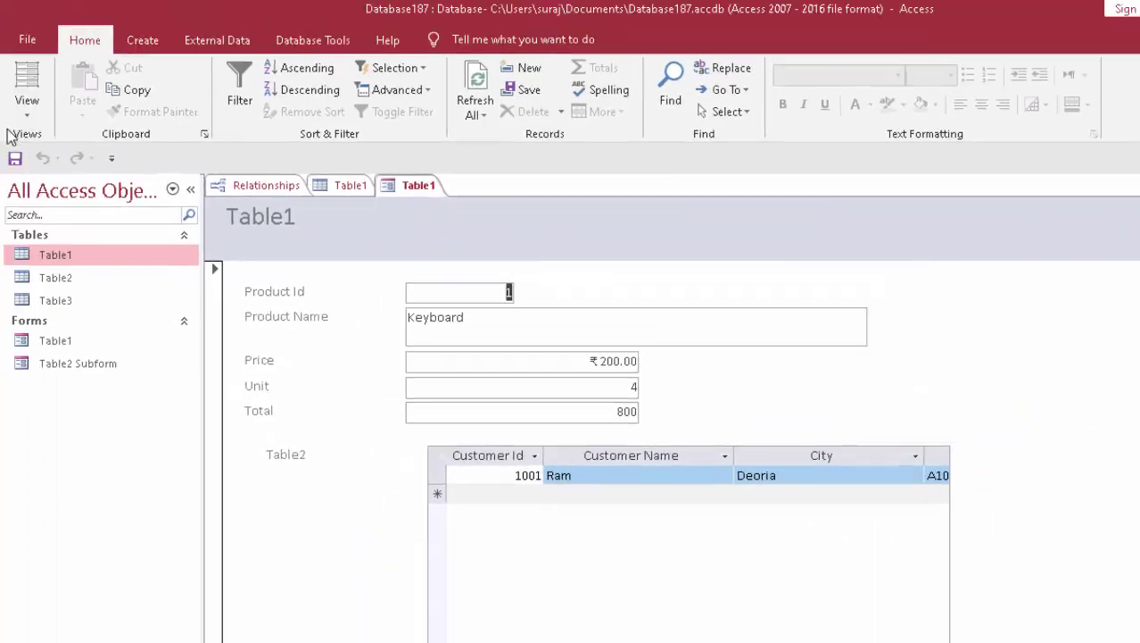
In Design View, widen the form and stretch the subform's Customer Name box, then return to Form View
{"action": "left_click", "coordinate": [27, 99]}
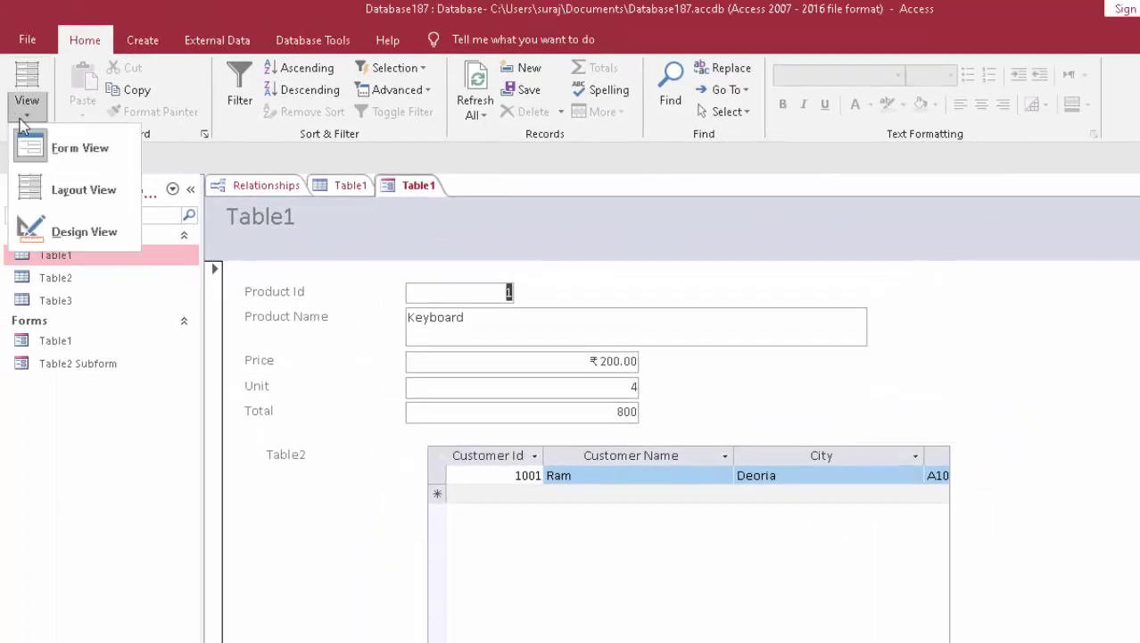
{"action": "left_click", "coordinate": [44, 233]}
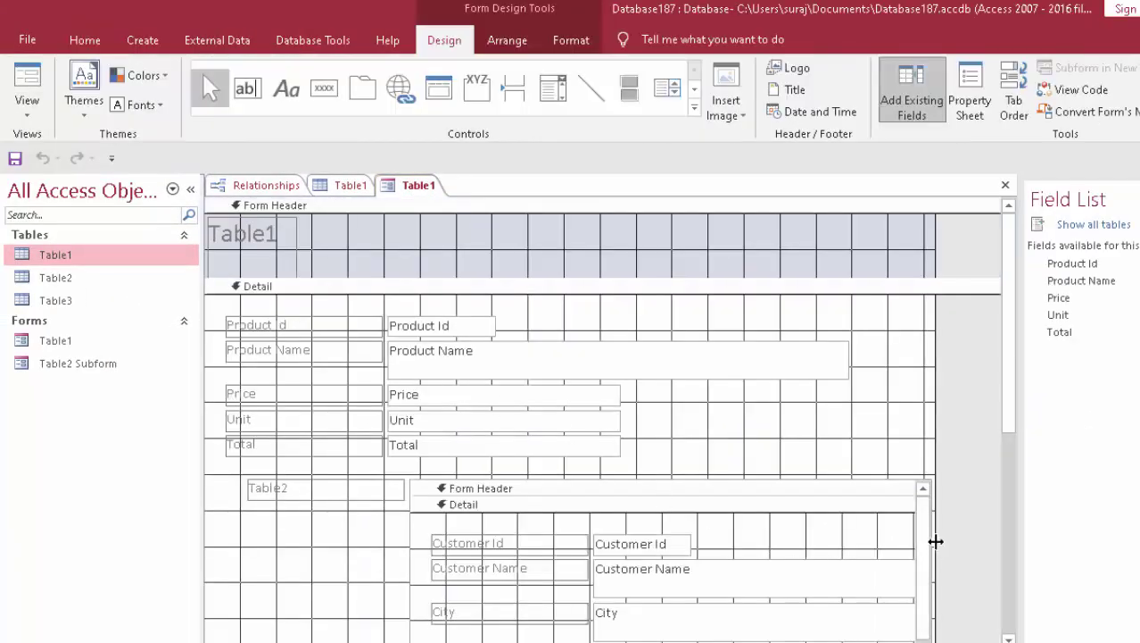
{"action": "left_click_drag", "start_coordinate": [933, 560], "coordinate": [1005, 590]}
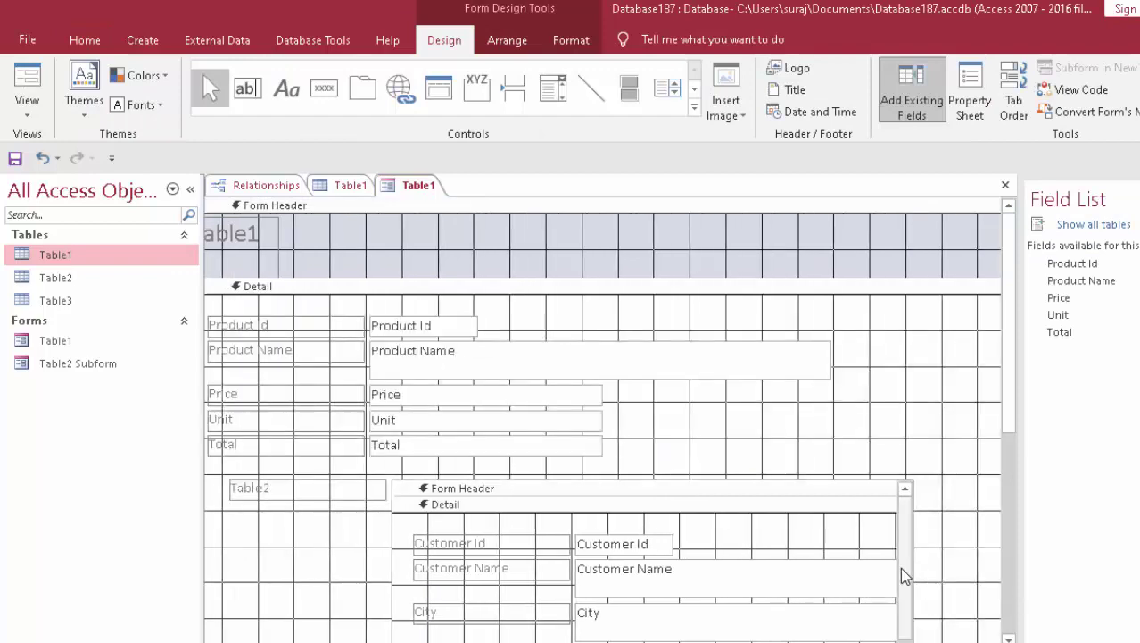
{"action": "left_click", "coordinate": [908, 488]}
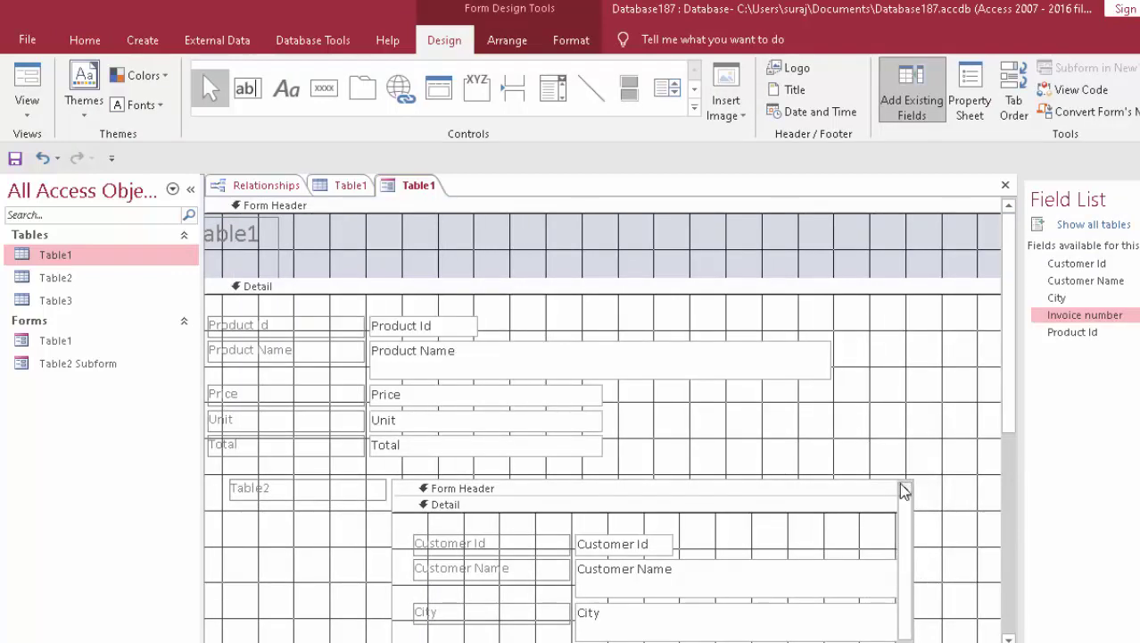
{"action": "left_click", "coordinate": [552, 589]}
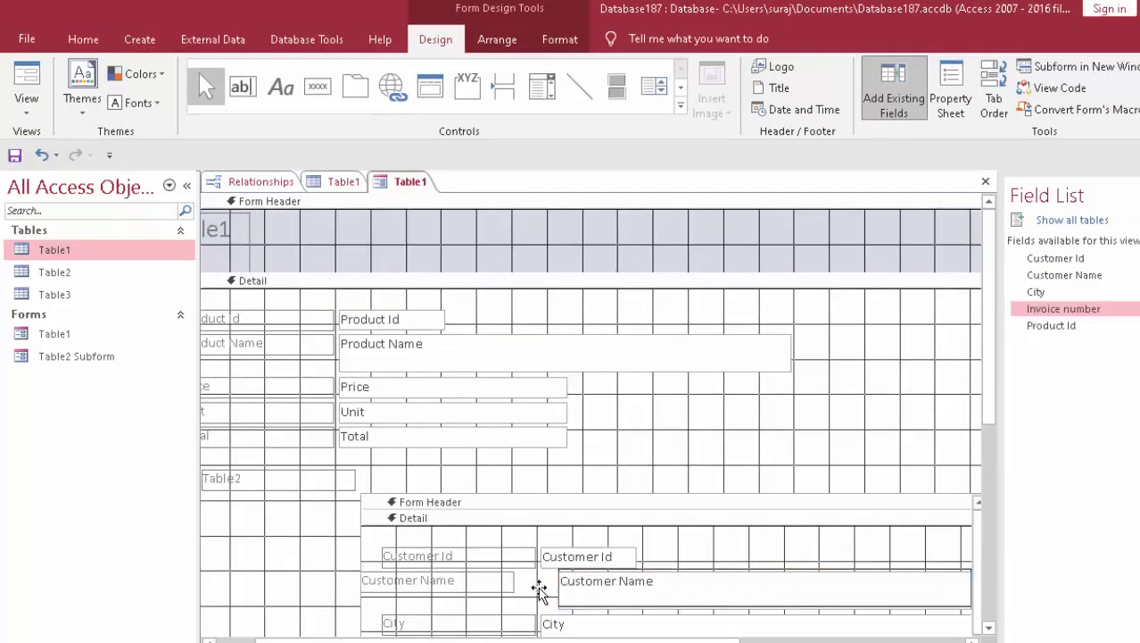
{"action": "left_click", "coordinate": [573, 587]}
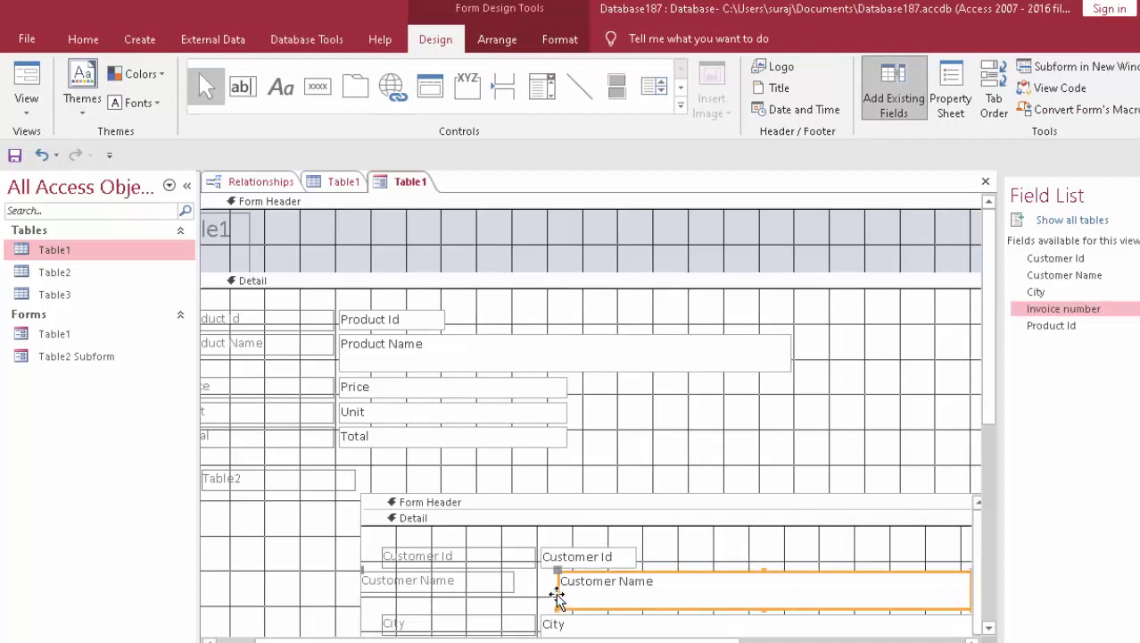
{"action": "left_click_drag", "start_coordinate": [557, 593], "coordinate": [542, 588]}
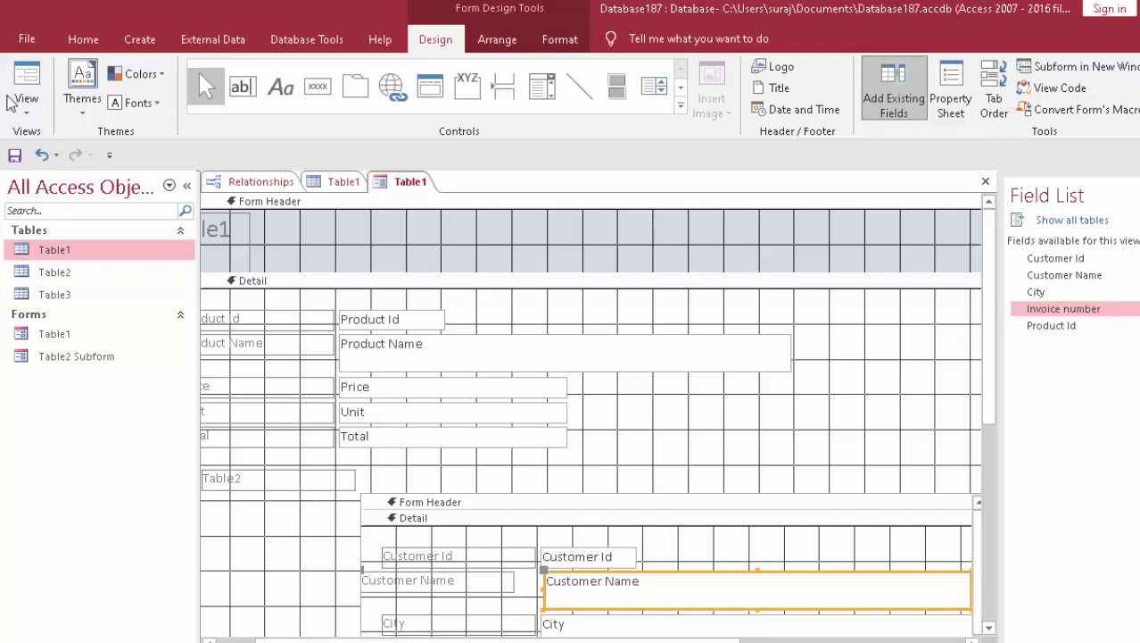
{"action": "left_click", "coordinate": [25, 78]}
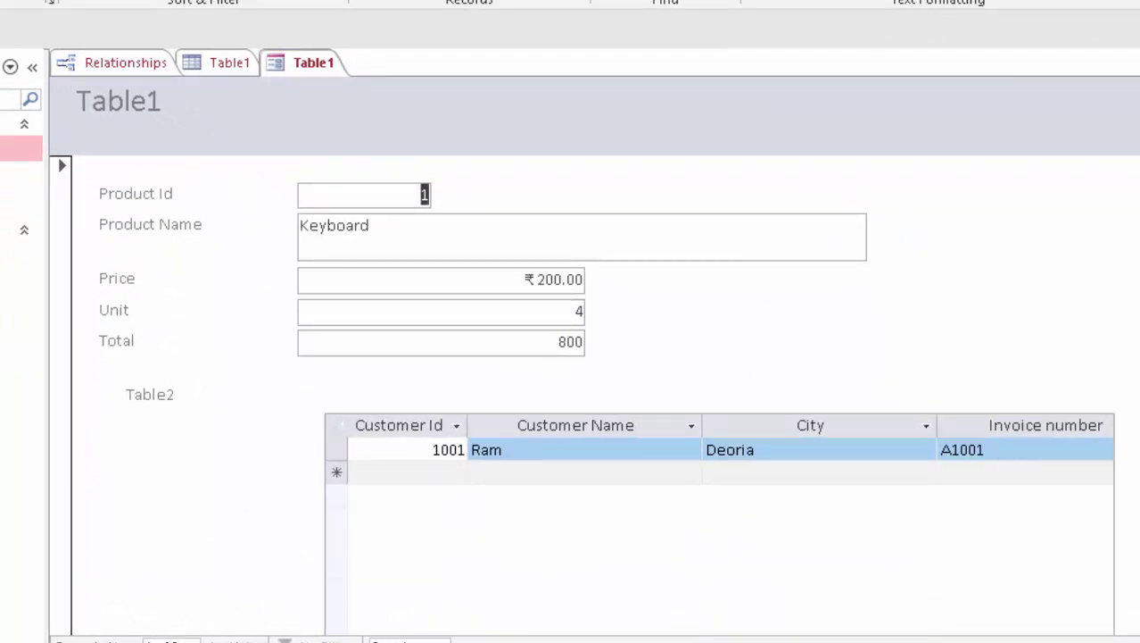
Return to Design View and delete the Table1 title from the form header
{"action": "left_click", "coordinate": [27, 52]}
{"action": "left_click", "coordinate": [32, 176]}
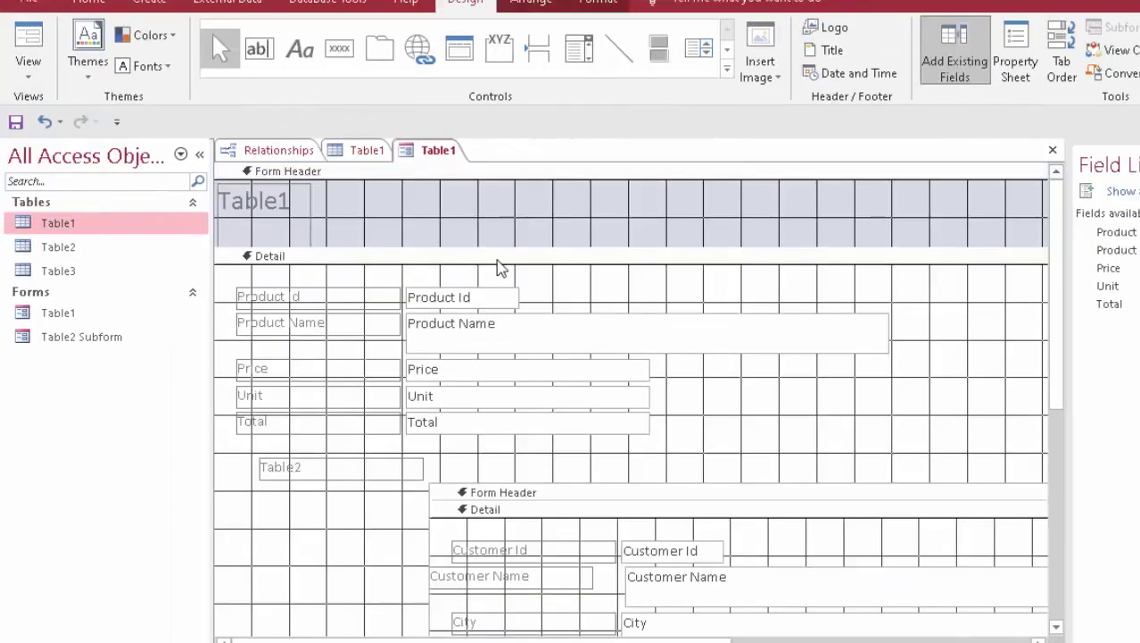
{"action": "left_click", "coordinate": [309, 228]}
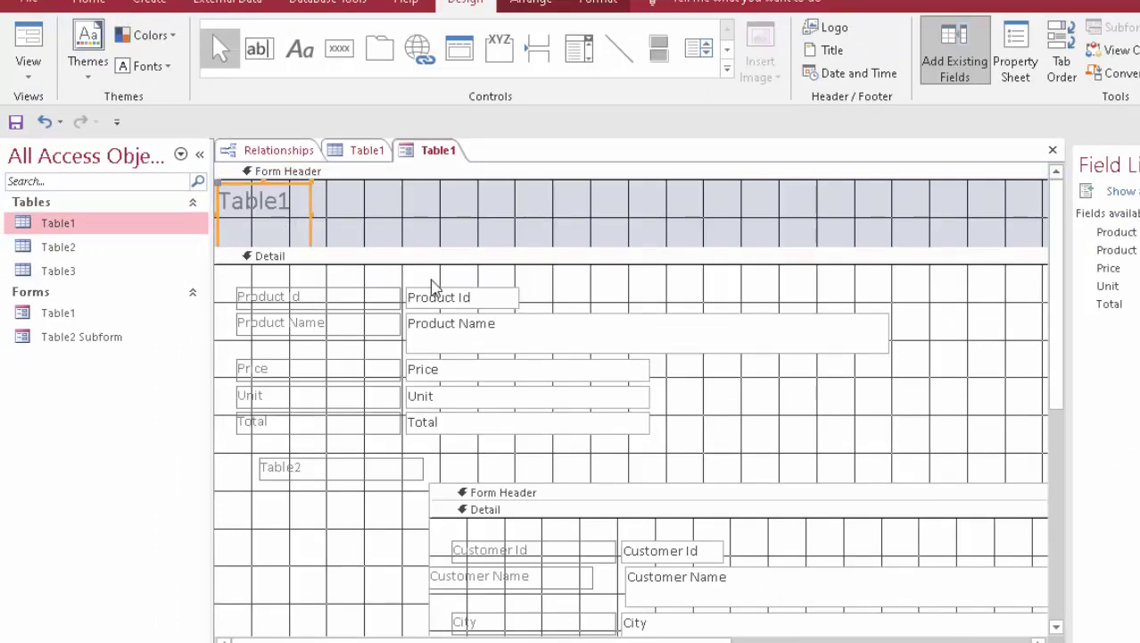
{"action": "key", "text": "Delete"}
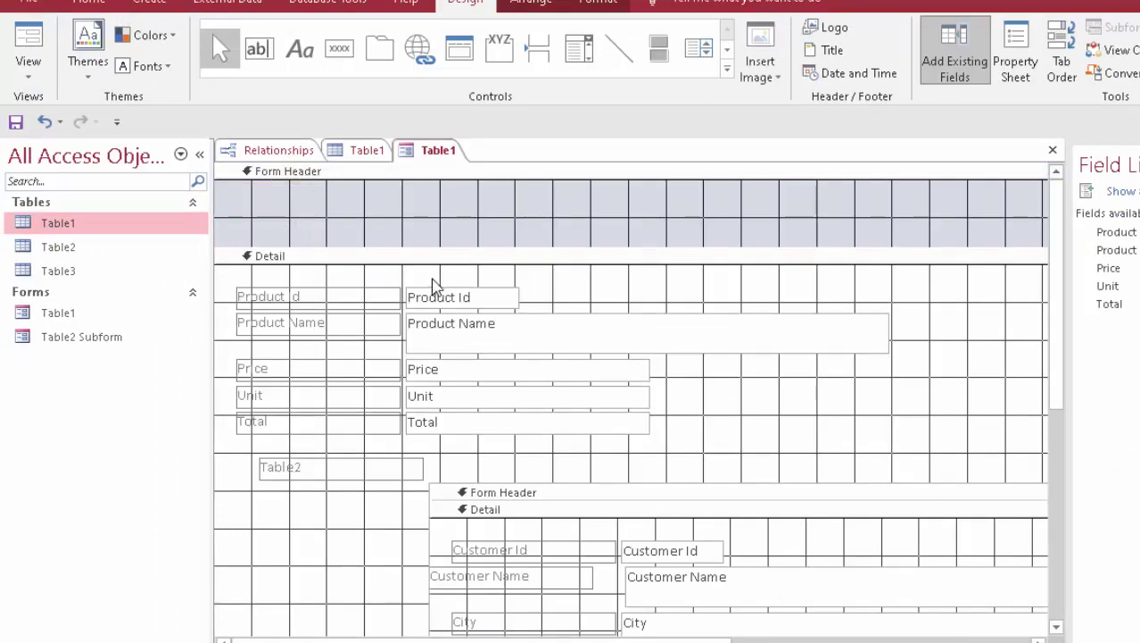
Add a header combo box that finds a record by Product Id, using default widths
{"action": "left_click", "coordinate": [578, 48]}
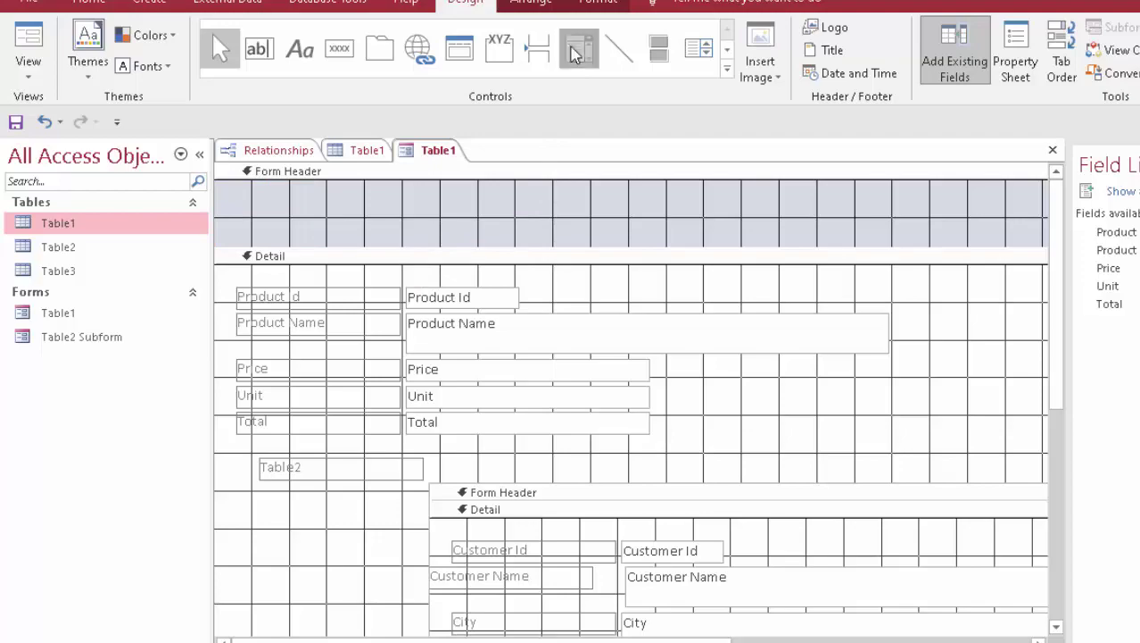
{"action": "left_click_drag", "start_coordinate": [529, 198], "coordinate": [710, 229]}
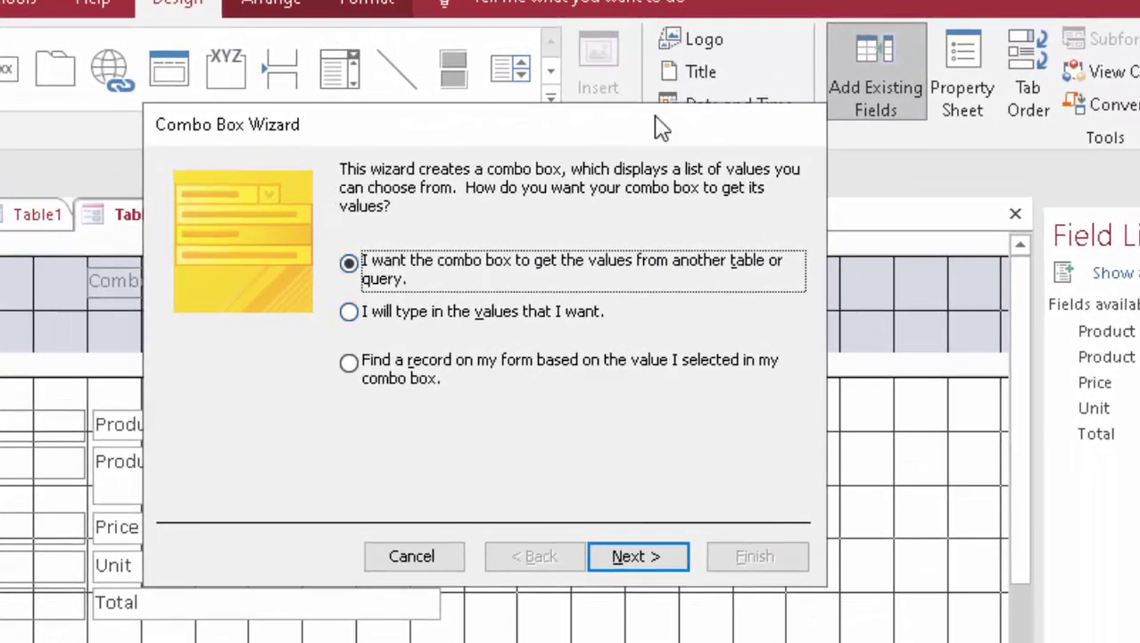
{"action": "left_click", "coordinate": [371, 366]}
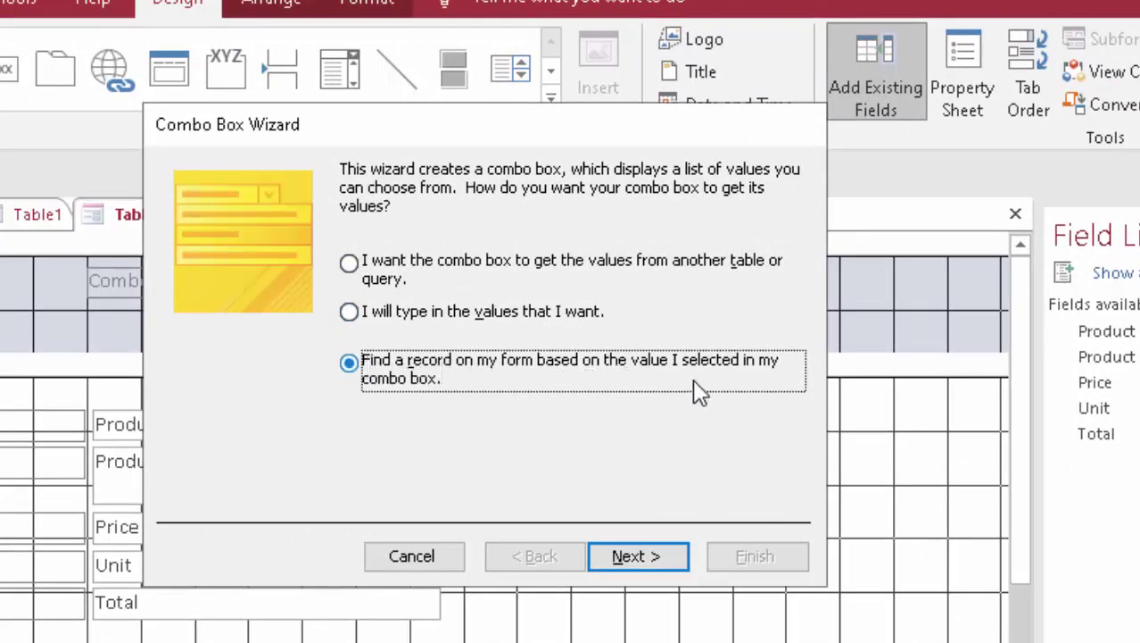
{"action": "left_click", "coordinate": [643, 565]}
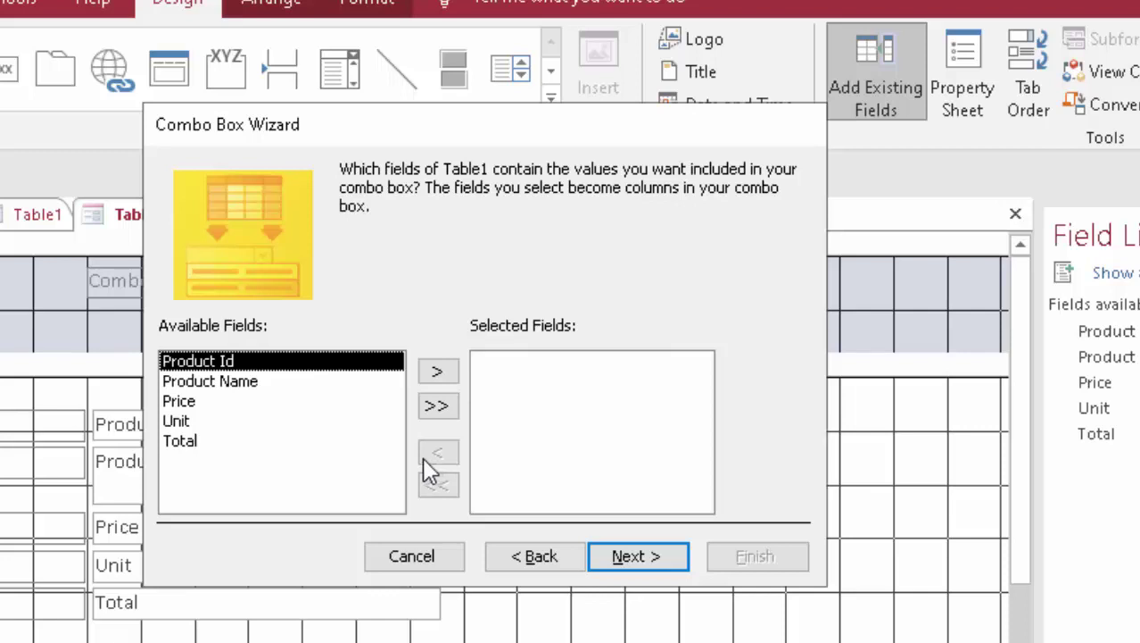
{"action": "left_click", "coordinate": [441, 372]}
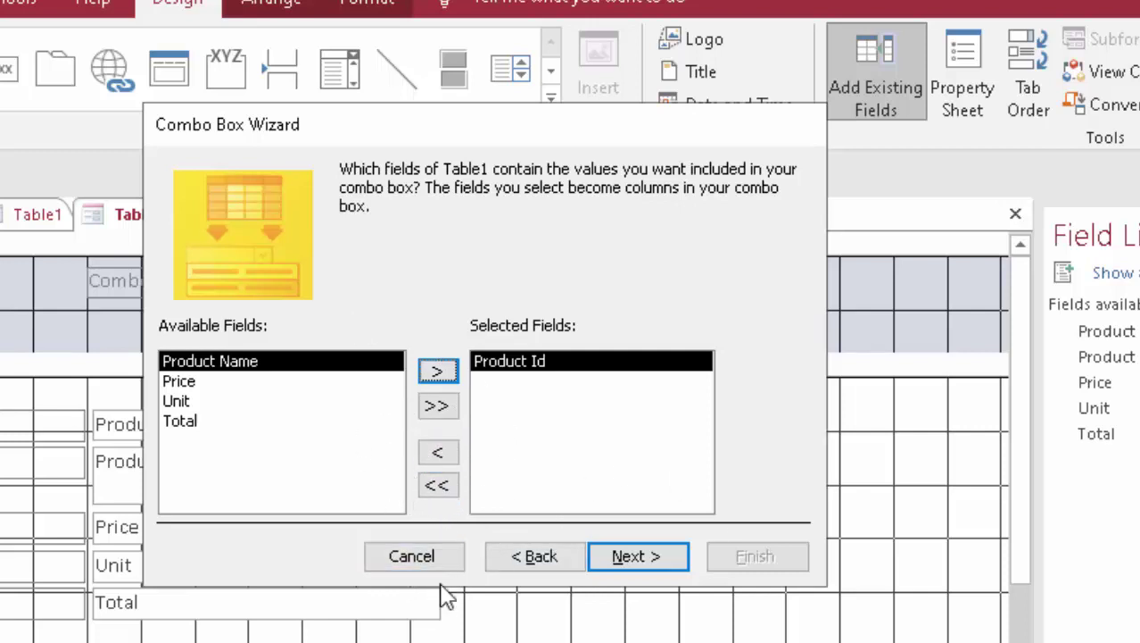
{"action": "left_click", "coordinate": [639, 565]}
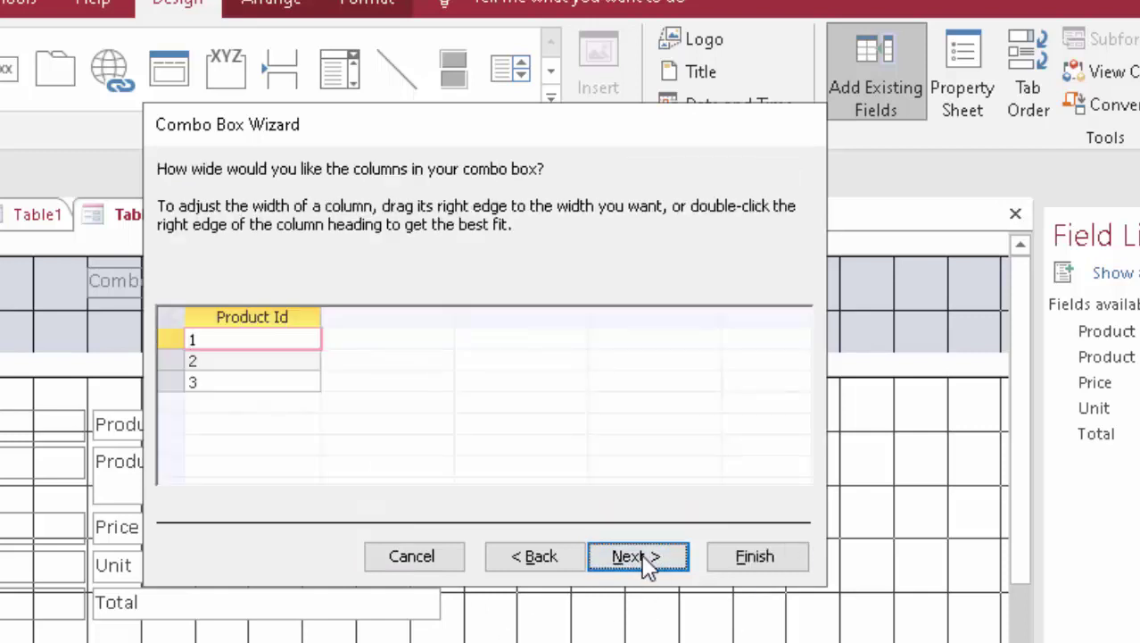
{"action": "left_click", "coordinate": [646, 565]}
{"action": "left_click", "coordinate": [760, 560]}
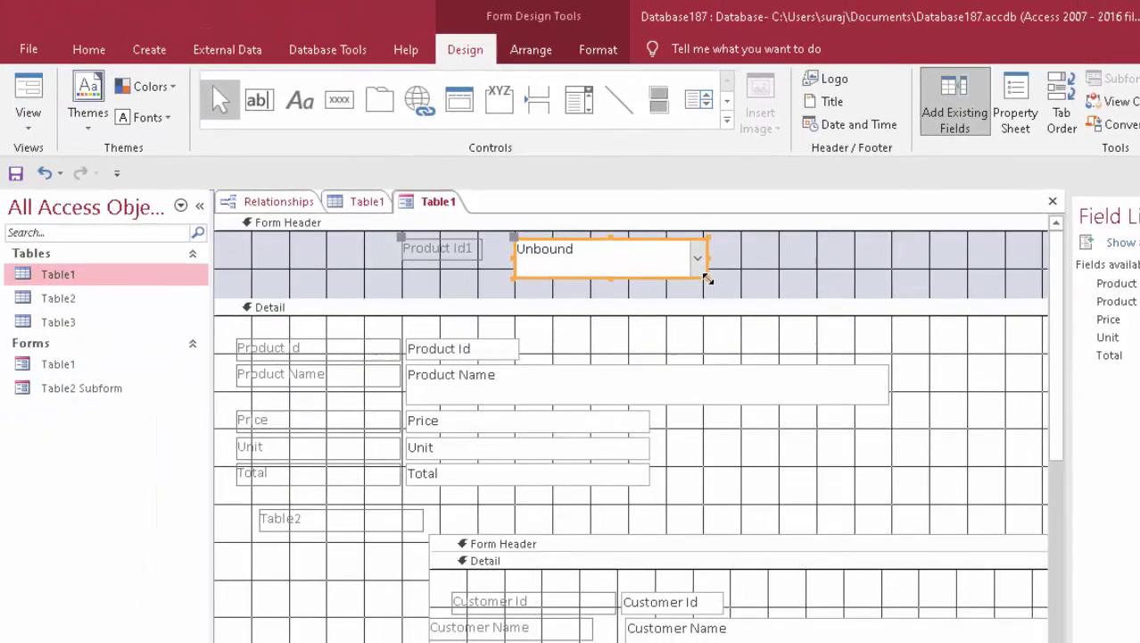
Widen the lookup box, then in Form View look up product 1 and check invoice A1001
{"action": "left_click_drag", "start_coordinate": [708, 279], "coordinate": [723, 273]}
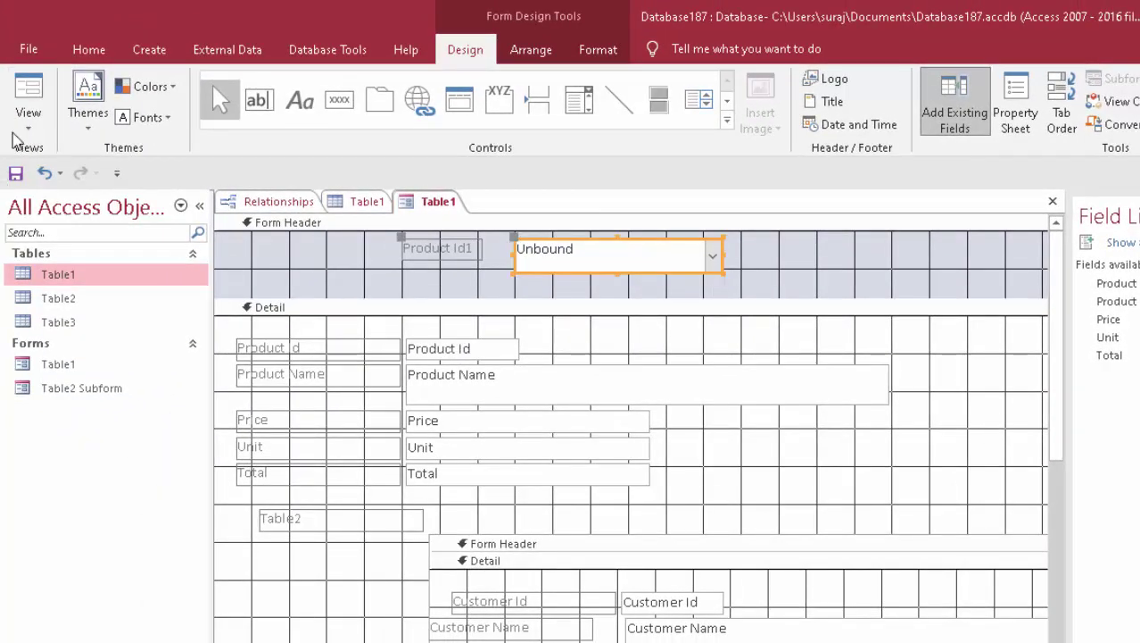
{"action": "left_click", "coordinate": [27, 97]}
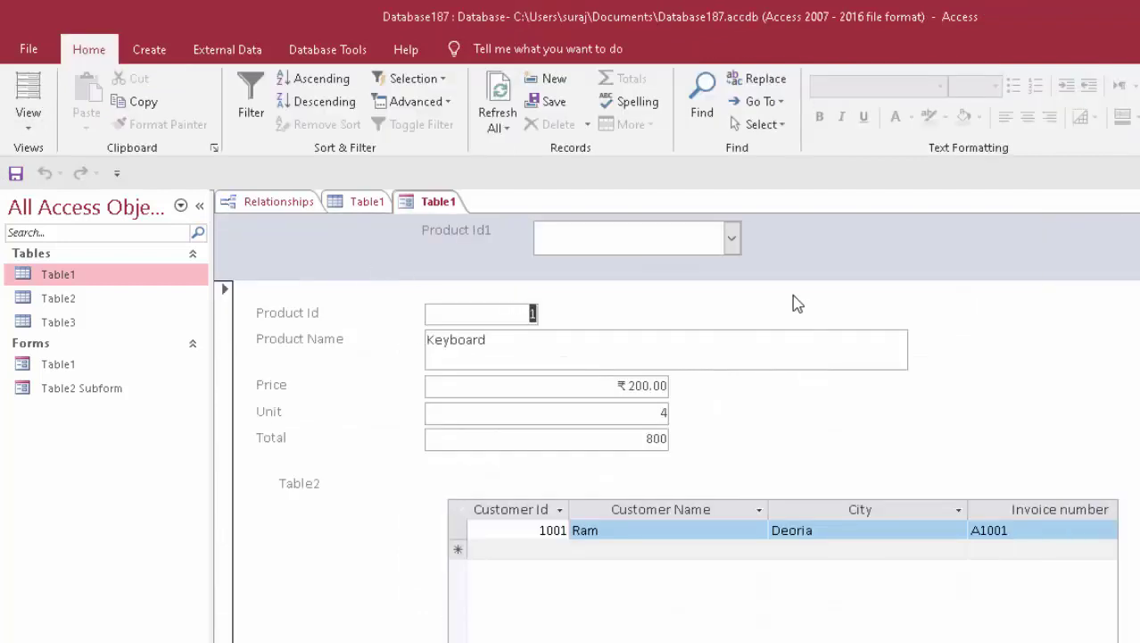
{"action": "left_click", "coordinate": [732, 237]}
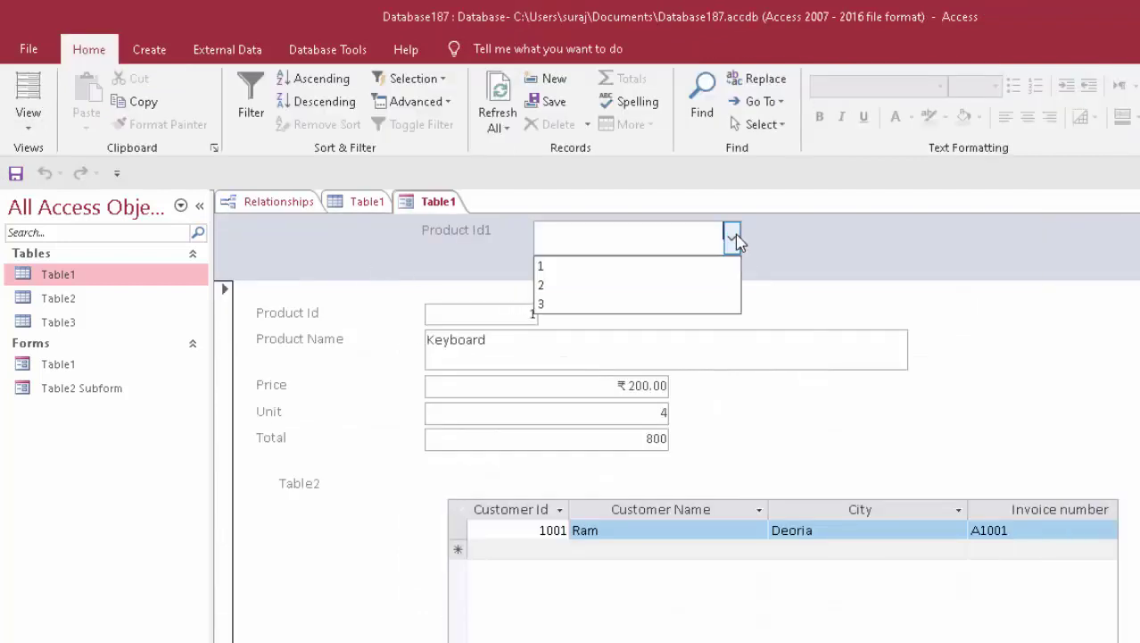
{"action": "left_click", "coordinate": [693, 267]}
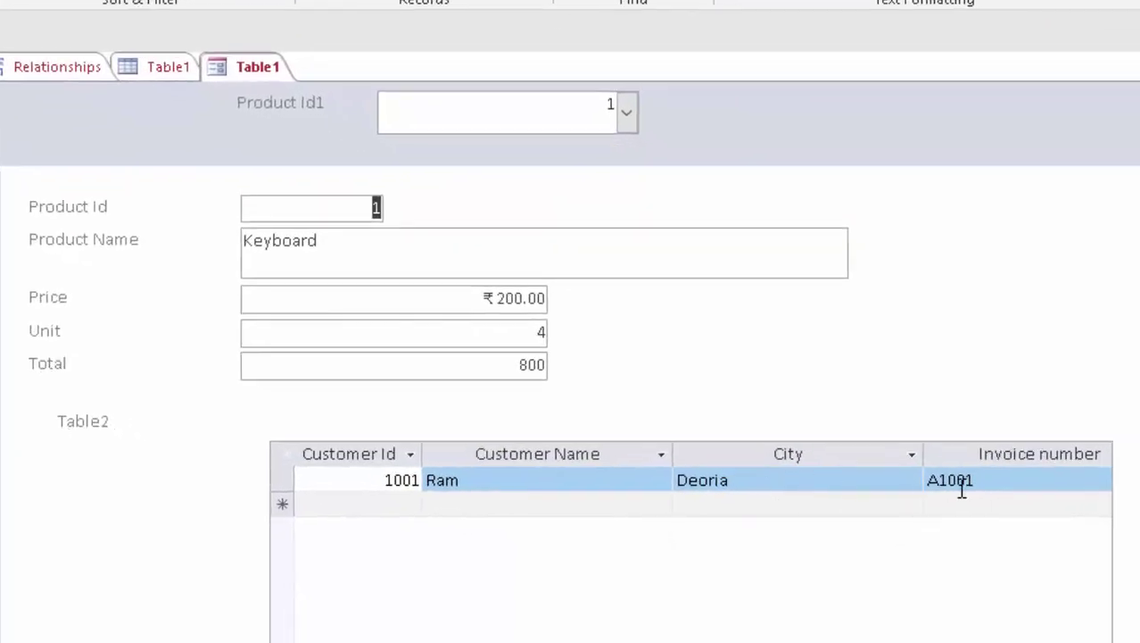
{"action": "left_click", "coordinate": [1015, 480]}
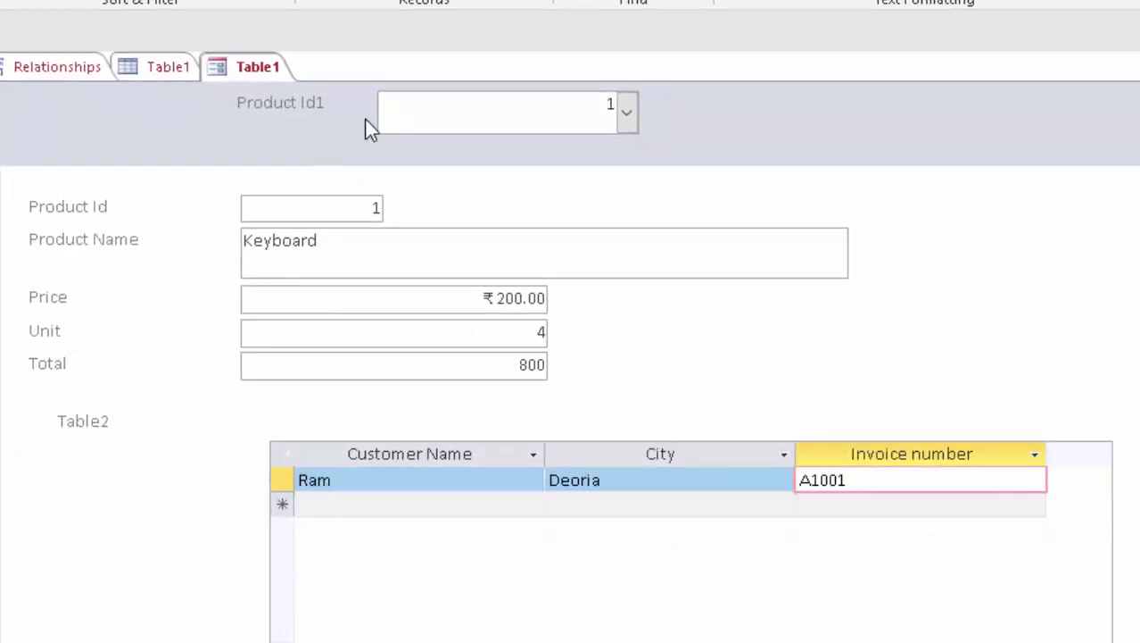
Look up product 3 to show the Monitor record with invoice A1003
{"action": "left_click", "coordinate": [629, 119]}
{"action": "left_click", "coordinate": [500, 194]}
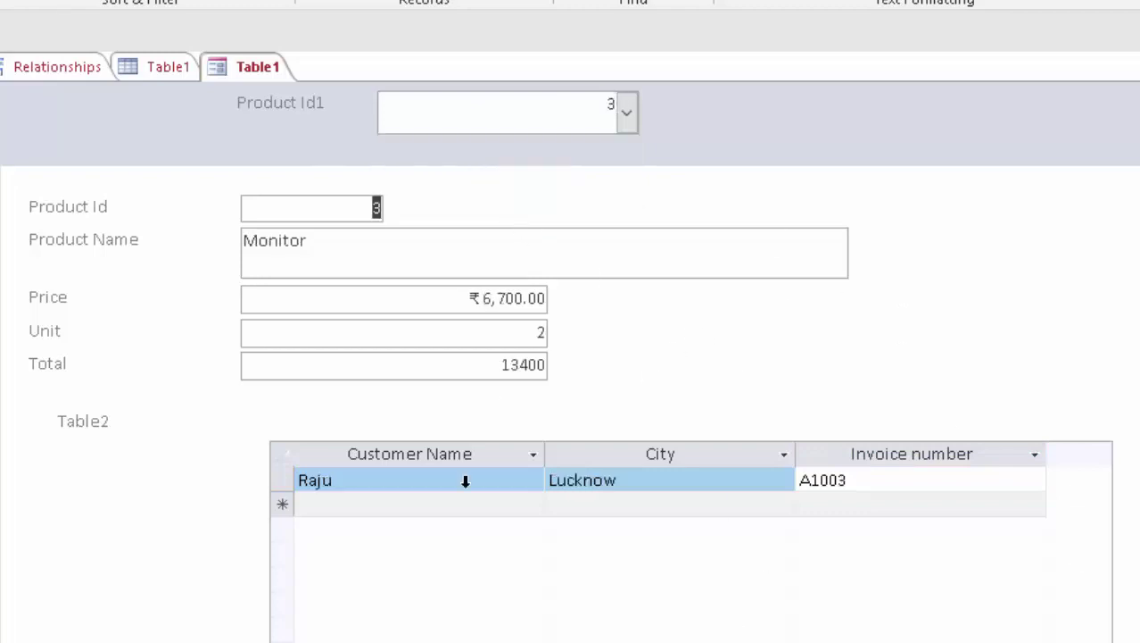
{"action": "key", "text": "shift+Tab"}
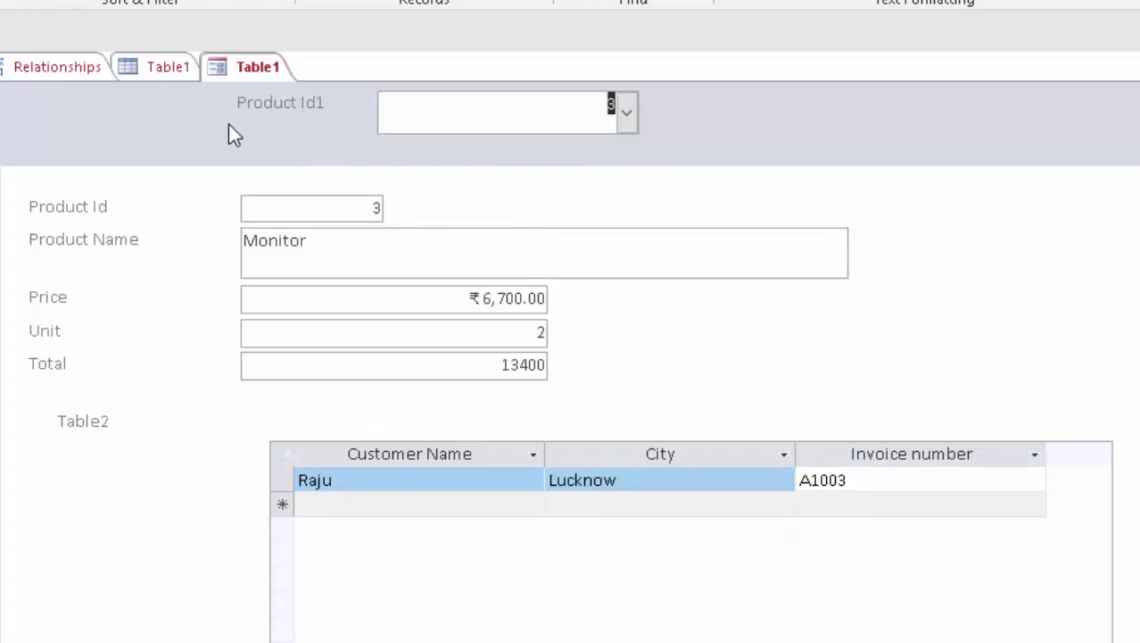